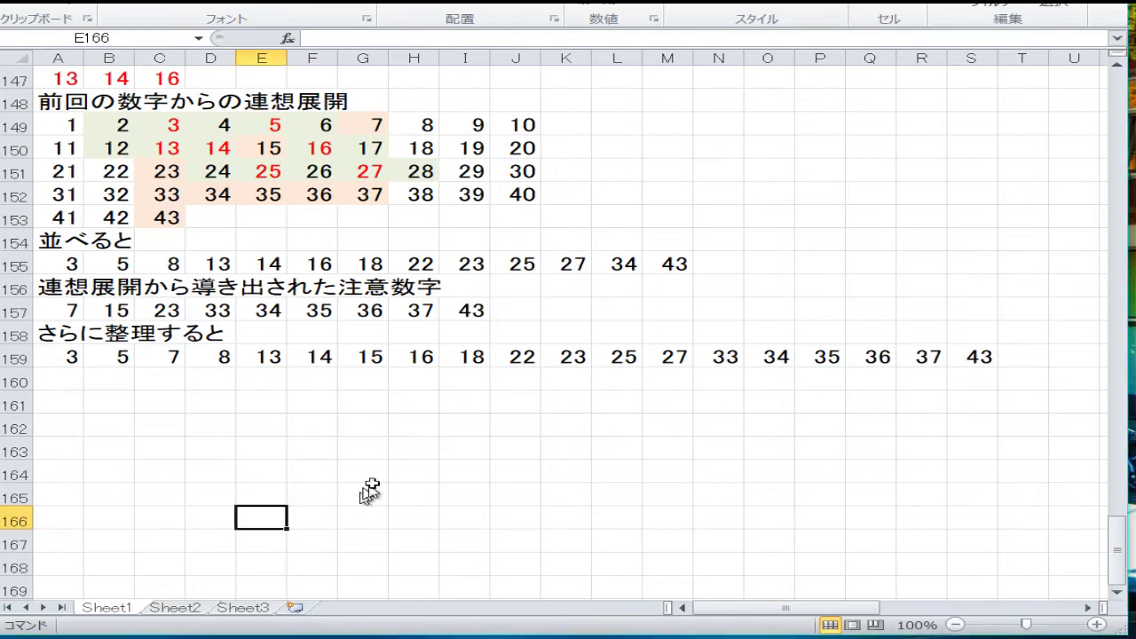
# Step: Examine the past lottery draws listed at the beginning of Sheet1, starting with ロト6 draw 1355
pyautogui.scroll(20, 367, 489)
pyautogui.scroll(18, 236, 466)
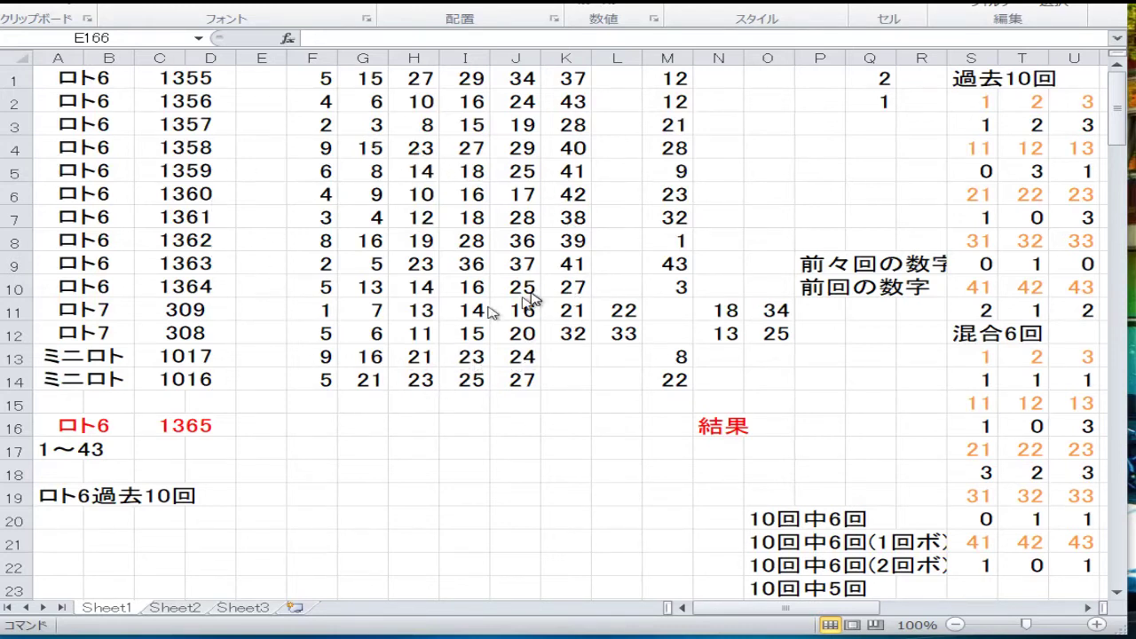
pyautogui.press('Right')
pyautogui.press('Right')
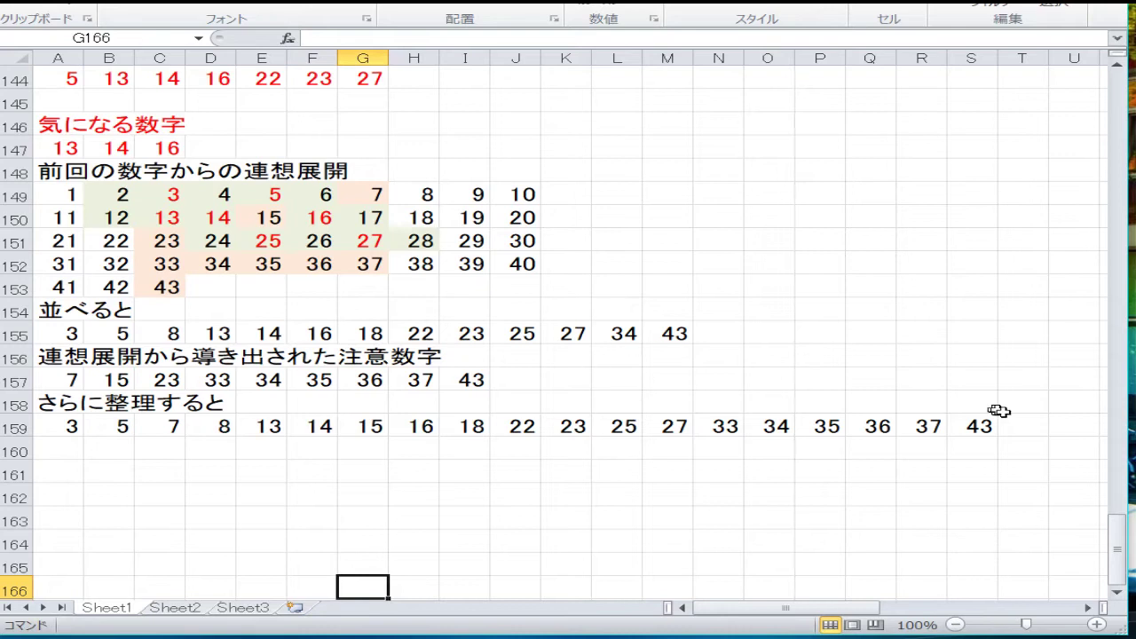
pyautogui.moveTo(1117, 523); pyautogui.dragTo(1120, 84)
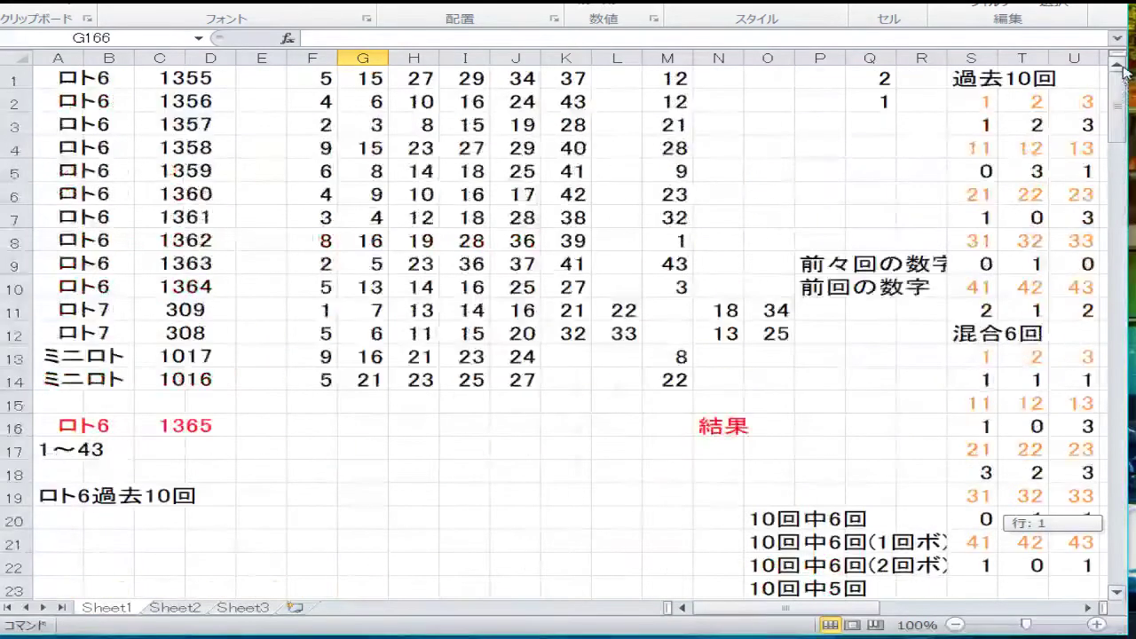
# Step: Inspect the formula in cell S3 that counts the number 1 in the 過去10回 table
pyautogui.click(972, 124)
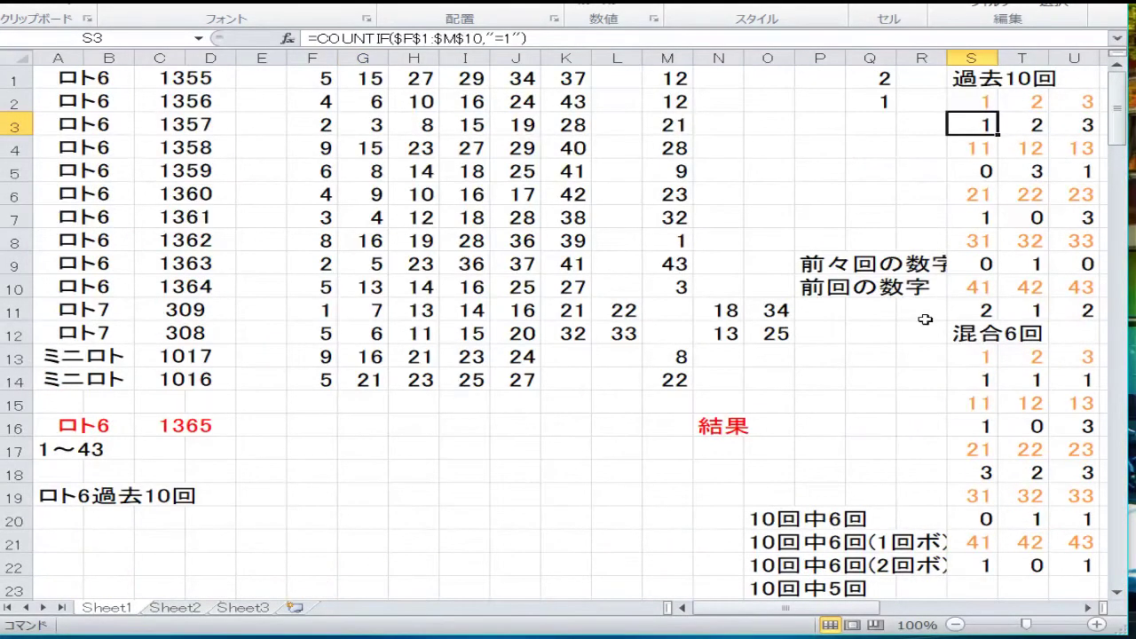
pyautogui.press('F2')
pyautogui.press('Return')
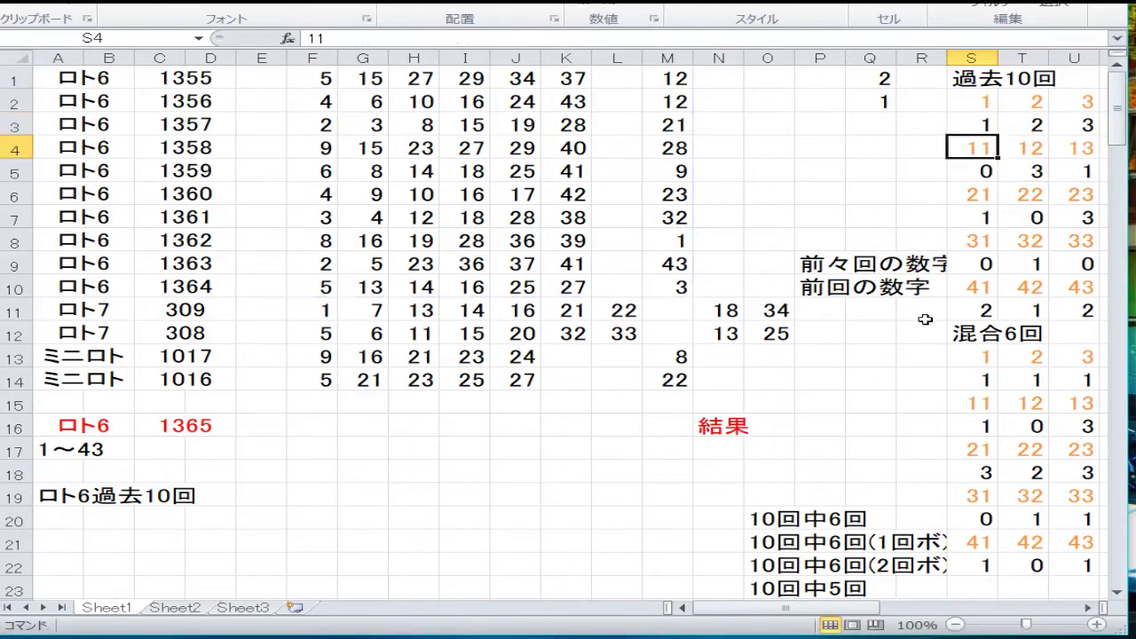
# Step: Examine the 過去10回 frequency table across columns S to AB, continuing down to the 混合6回 heading
pyautogui.press('Up')
pyautogui.press('Right')
pyautogui.press('Right')
pyautogui.press('Right')
pyautogui.press('Right')
pyautogui.press('Right')
pyautogui.press('Right')
pyautogui.press('Right')
pyautogui.press('Right')
pyautogui.press('Right')
pyautogui.press('Right')
pyautogui.press('Right')
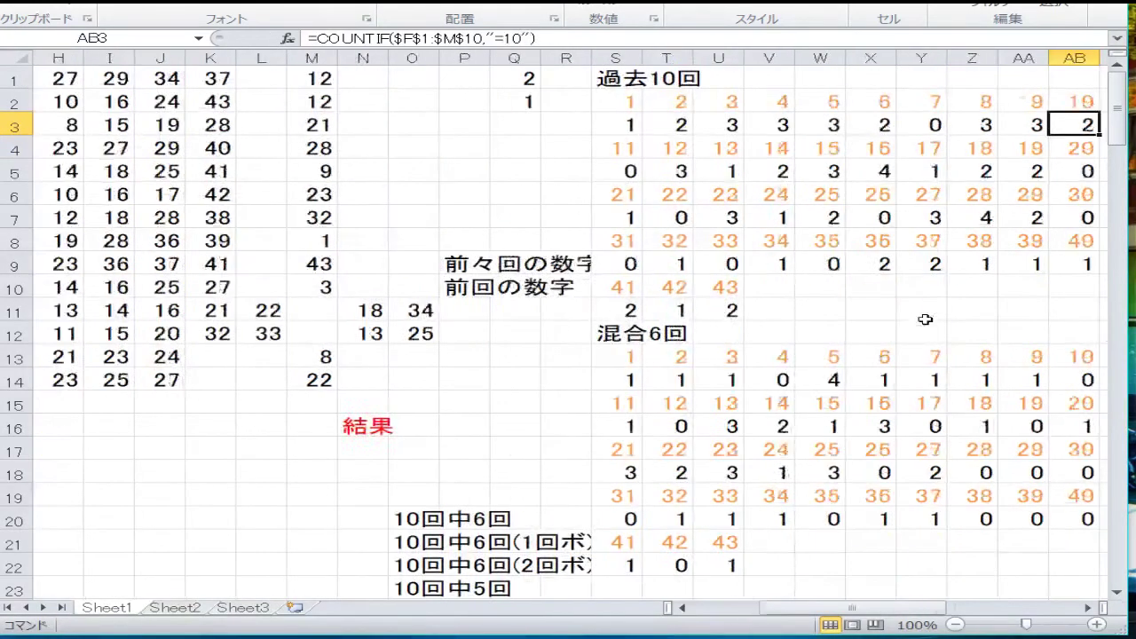
pyautogui.press('Left')
pyautogui.press('Left')
pyautogui.press('Left')
pyautogui.press('Left')
pyautogui.press('Left')
pyautogui.press('Left')
pyautogui.press('Left')
pyautogui.press('Left')
pyautogui.press('Left')
pyautogui.press('Left')
pyautogui.press('Left')
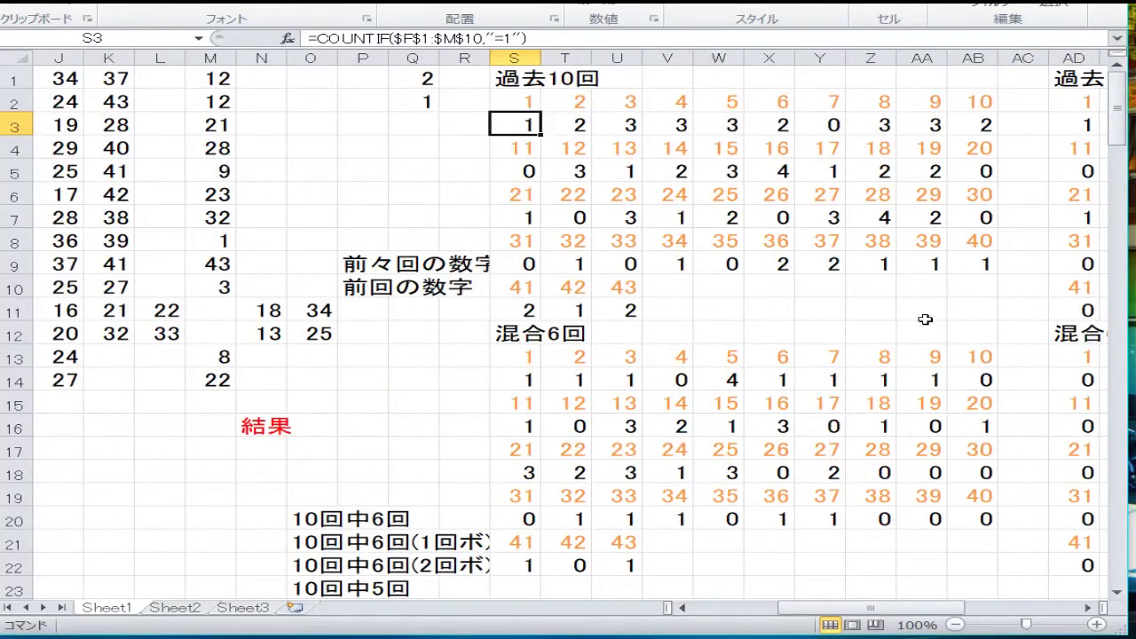
pyautogui.press('Down')
pyautogui.press('Down')
pyautogui.press('Down')
pyautogui.press('Down')
pyautogui.press('Down')
pyautogui.press('Down')
pyautogui.press('Down')
pyautogui.press('Down')
pyautogui.press('Down')
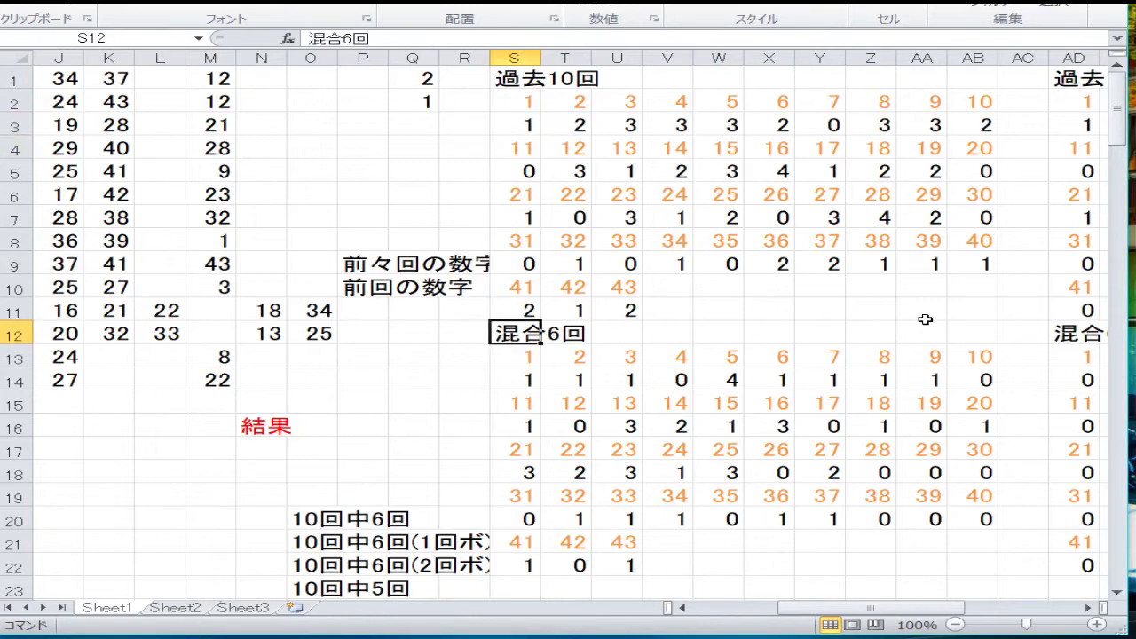
# Step: Review the ロト6, ロト7 and ミニロト draws that feed the 混合6回 table, in rows 9 to 14
pyautogui.press('Left')
pyautogui.press('Left')
pyautogui.press('Left')
pyautogui.press('Left')
pyautogui.press('Left')
pyautogui.press('Left')
pyautogui.press('Left')
pyautogui.press('Left')
pyautogui.press('Left')
pyautogui.press('Left')
pyautogui.press('Left')
pyautogui.press('Left')
pyautogui.press('Left')
pyautogui.press('Left')
pyautogui.press('Left')
pyautogui.press('Left')
pyautogui.press('Left')
pyautogui.press('Left')
pyautogui.press('Up')
pyautogui.press('Up')
pyautogui.press('Up')
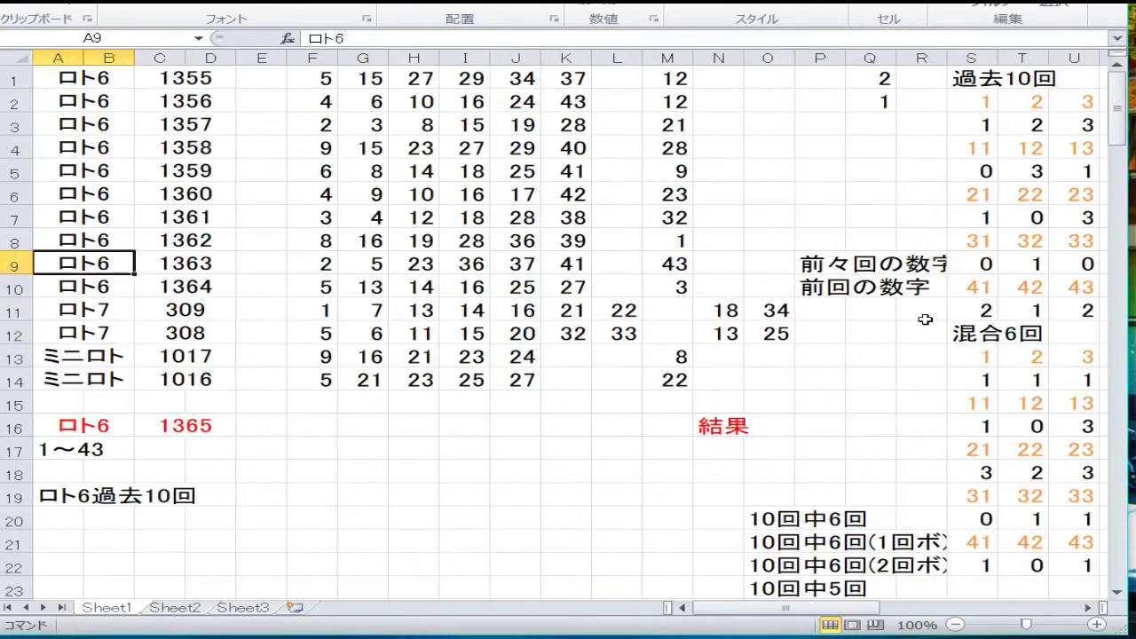
pyautogui.press('Down')
pyautogui.press('Down')
pyautogui.press('Down')
pyautogui.press('Down')
pyautogui.press('Down')
pyautogui.press('Down')
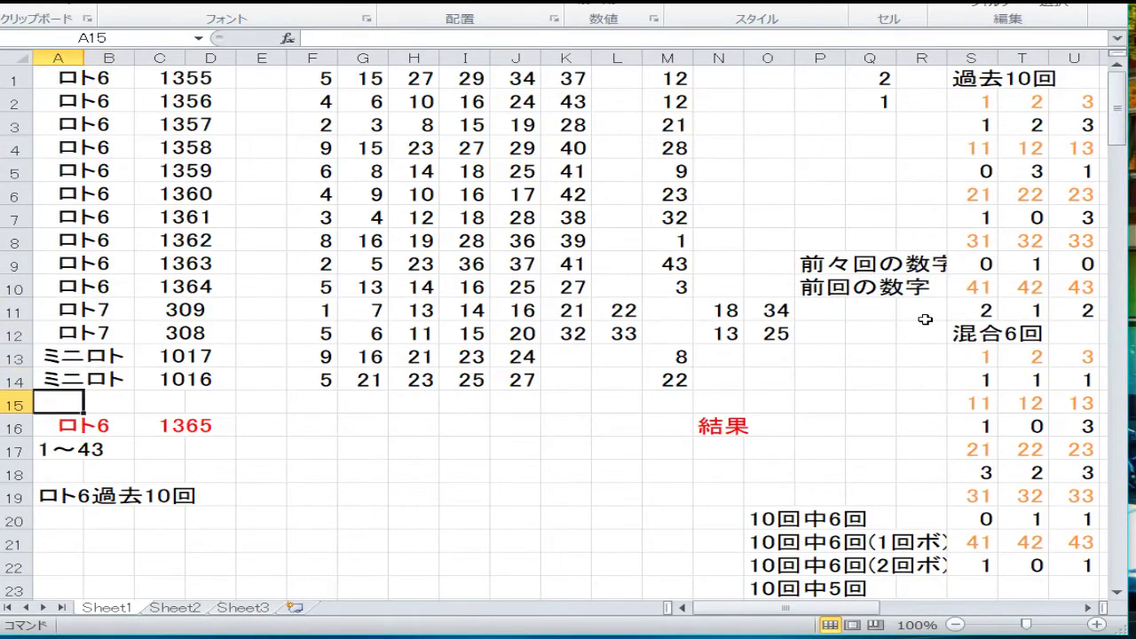
# Step: Examine the 過去10回ボーナス数字 and 混合6回ボーナス数字 tables starting at column AD
pyautogui.press('Right')
pyautogui.press('Right')
pyautogui.press('Right')
pyautogui.press('Right')
pyautogui.press('Right')
pyautogui.press('Right')
pyautogui.press('Right')
pyautogui.press('Right')
pyautogui.press('Right')
pyautogui.press('Right')
pyautogui.press('Right')
pyautogui.press('Right')
pyautogui.press('Right')
pyautogui.press('Right')
pyautogui.press('Right')
pyautogui.press('Right')
pyautogui.press('Right')
pyautogui.press('Right')
pyautogui.press('Right')
pyautogui.press('Right')
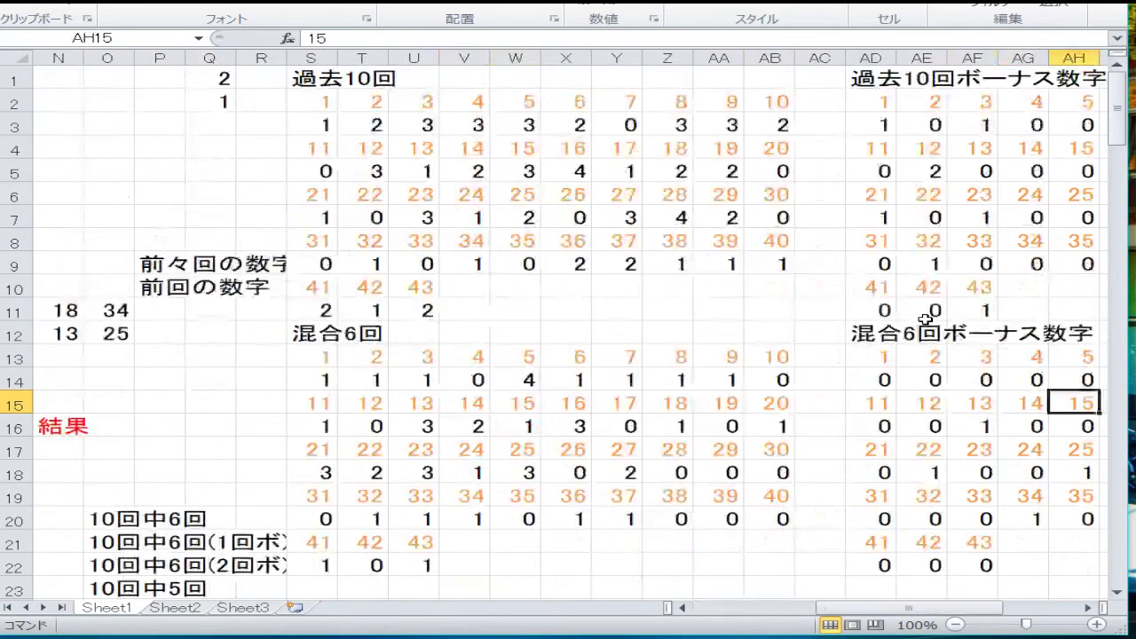
# Step: Examine the 混合6回 counts for numbers 1 to 10 along row 14, alongside the bonus number table
pyautogui.press('Left')
pyautogui.press('Left')
pyautogui.press('Left')
pyautogui.press('Left')
pyautogui.press('Left')
pyautogui.press('Left')
pyautogui.press('Left')
pyautogui.press('Left')
pyautogui.press('Left')
pyautogui.press('Left')
pyautogui.press('Left')
pyautogui.press('Left')
pyautogui.press('Up')
pyautogui.press('Right')
pyautogui.press('Right')
pyautogui.press('Right')
pyautogui.press('Right')
pyautogui.press('Right')
pyautogui.press('Right')
pyautogui.press('Right')
pyautogui.press('Right')
pyautogui.press('Right')
pyautogui.press('Right')
pyautogui.press('Right')
pyautogui.press('Right')
pyautogui.press('Right')
pyautogui.press('Right')
pyautogui.press('Right')
pyautogui.press('Right')
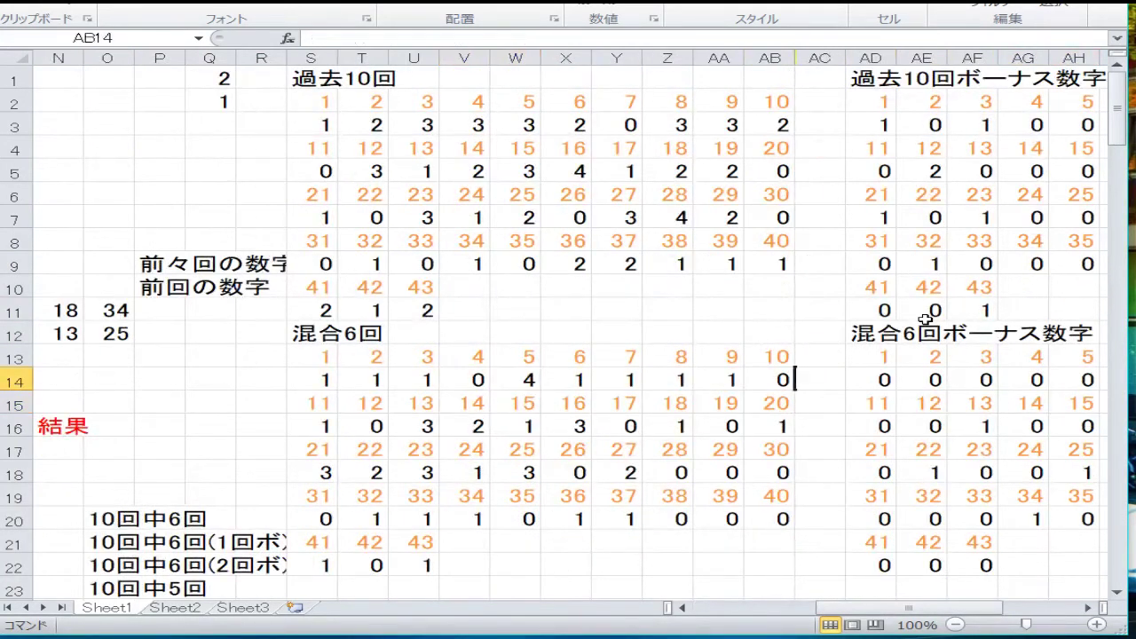
# Step: Look over the ロト6過去10回 number groups in rows 19 to 34, down to the 混合6回 heading
pyautogui.press('Left')
pyautogui.press('Left')
pyautogui.press('Left')
pyautogui.press('Left')
pyautogui.press('Left')
pyautogui.press('Left')
pyautogui.press('Left')
pyautogui.press('Left')
pyautogui.press('Left')
pyautogui.press('Left')
pyautogui.press('Left')
pyautogui.press('Left')
pyautogui.press('Left')
pyautogui.press('Left')
pyautogui.press('Left')
pyautogui.press('Left')
pyautogui.press('Left')
pyautogui.press('Left')
pyautogui.press('Left')
pyautogui.press('Left')
pyautogui.press('Left')
pyautogui.press('Left')
pyautogui.press('Left')
pyautogui.press('Left')
pyautogui.press('Left')
pyautogui.press('Left')
pyautogui.press('Left')
pyautogui.press('Left')
pyautogui.press('Left')
pyautogui.press('Left')
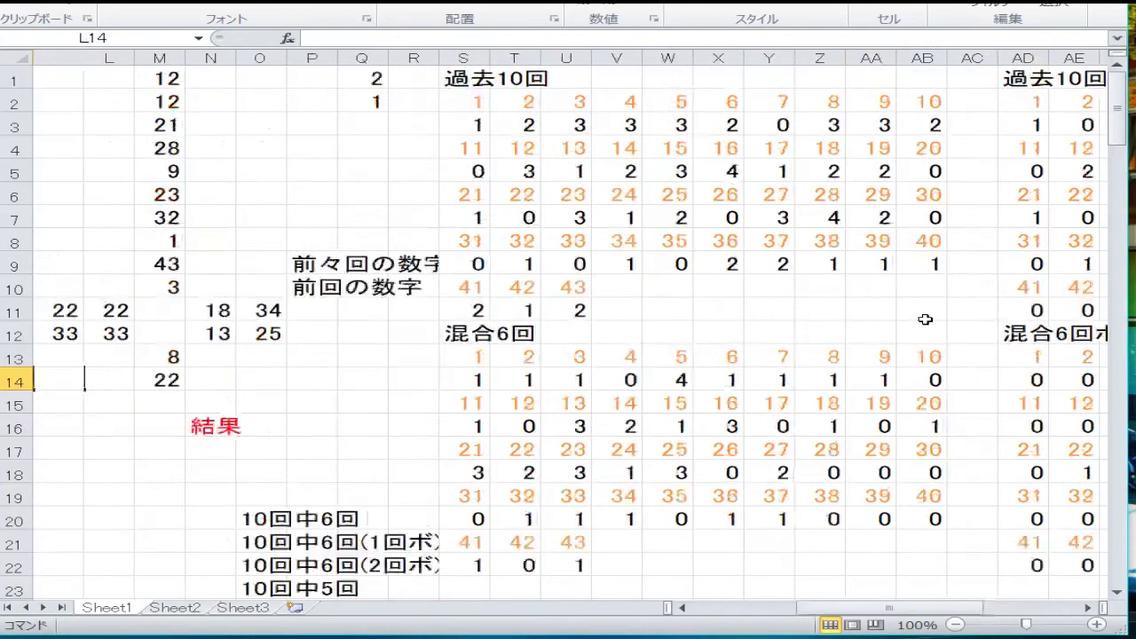
pyautogui.press('Down')
pyautogui.press('Right')
pyautogui.press('Down')
pyautogui.press('Down')
pyautogui.press('Down')
pyautogui.press('Down')
pyautogui.press('Down')
pyautogui.press('Down')
pyautogui.press('Down')
pyautogui.press('Down')
pyautogui.press('Down')
pyautogui.press('Down')
pyautogui.press('Down')
pyautogui.press('Down')
pyautogui.press('Down')
pyautogui.press('Down')
pyautogui.press('Down')
pyautogui.press('Down')
pyautogui.press('Down')
pyautogui.press('Down')
pyautogui.press('Down')
pyautogui.press('Down')
pyautogui.press('Down')
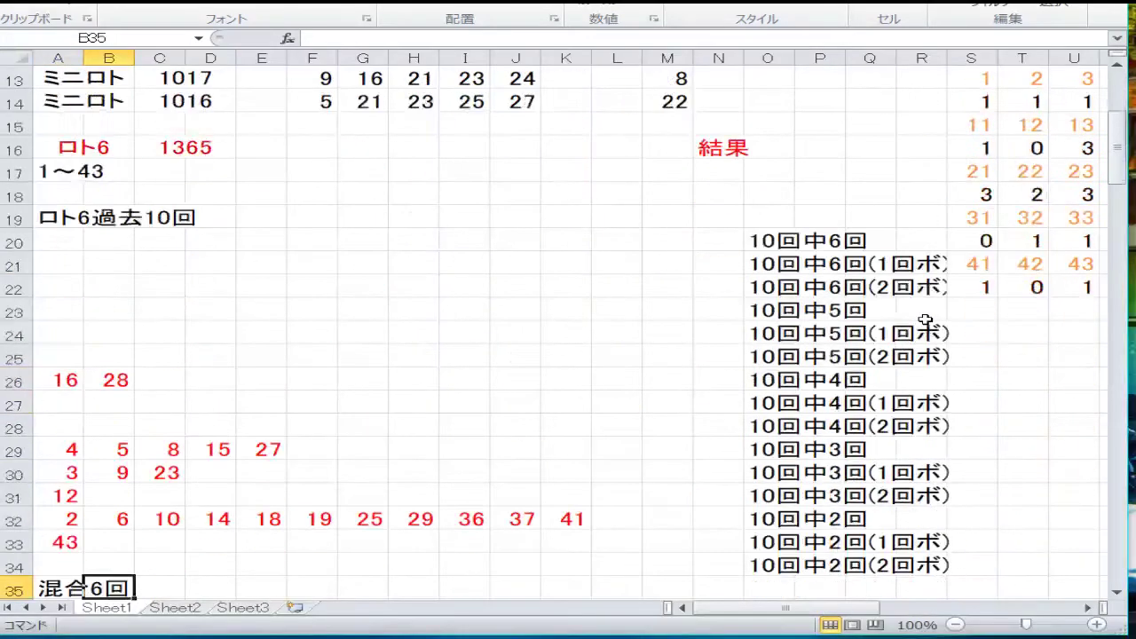
# Step: Review the row 26 numbers grouped under 10回中4回 in the ロト6過去10回 section
pyautogui.press('Up')
pyautogui.press('Up')
pyautogui.press('Up')
pyautogui.press('Up')
pyautogui.press('Up')
pyautogui.press('Up')
pyautogui.press('Up')
pyautogui.press('Up')
pyautogui.press('Up')
pyautogui.press('Up')
pyautogui.press('Up')
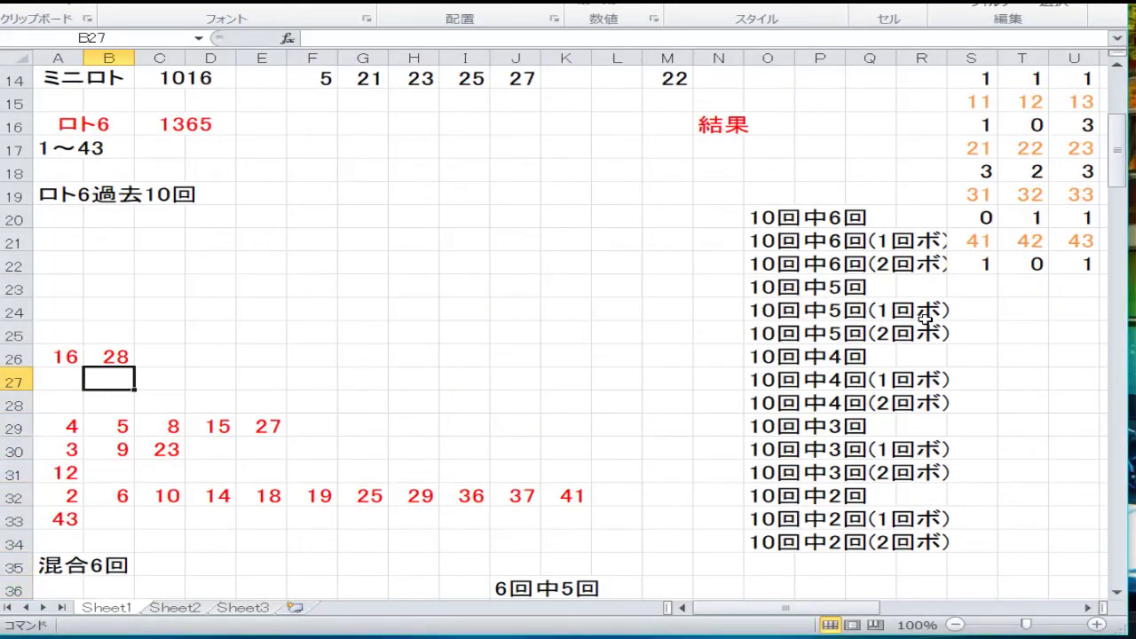
# Step: Examine the 10回中3回 numbers along row 29, starting from column A
pyautogui.press('Left')
pyautogui.press('Down')
pyautogui.press('Down')
pyautogui.press('Down')
pyautogui.press('Down')
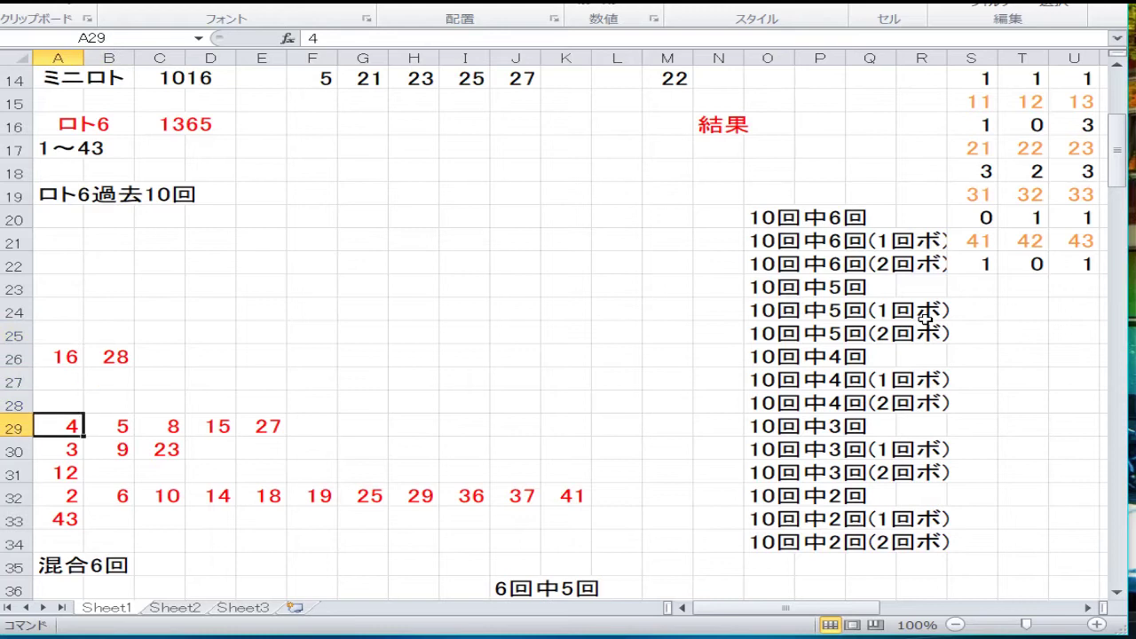
pyautogui.press('Right')
pyautogui.press('Right')
pyautogui.press('Right')
pyautogui.press('Right')
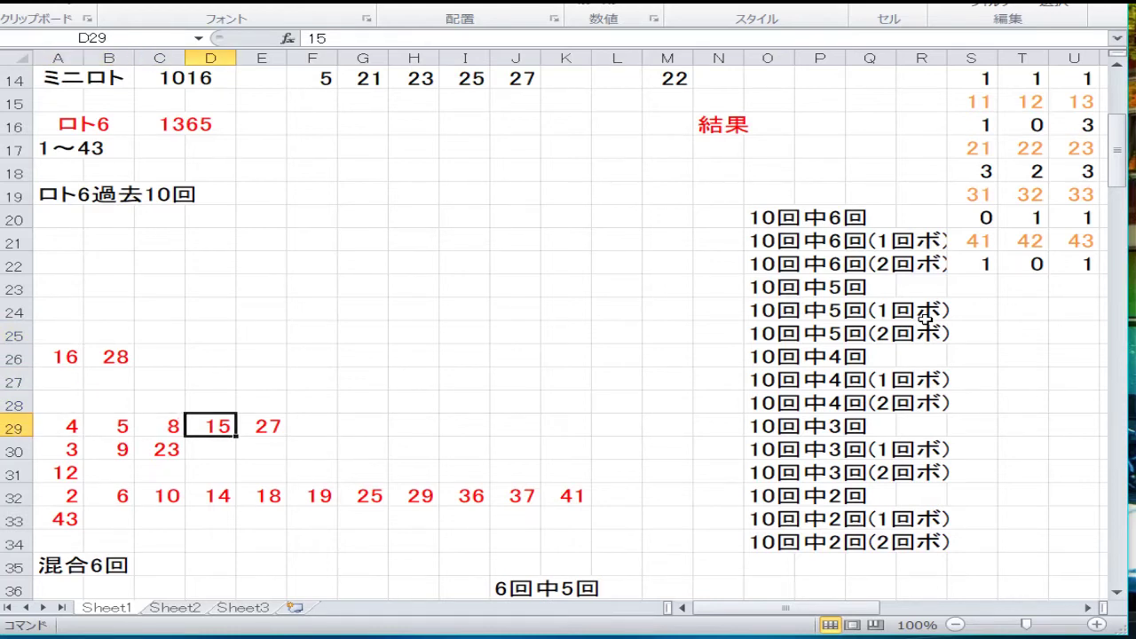
# Step: Check the 10回中3回(1回ボ) numbers in row 30 and the 10回中3回(2回ボ) number in row 31
pyautogui.press('Down')
pyautogui.press('Left')
pyautogui.press('Left')
pyautogui.press('Left')
pyautogui.press('Left')
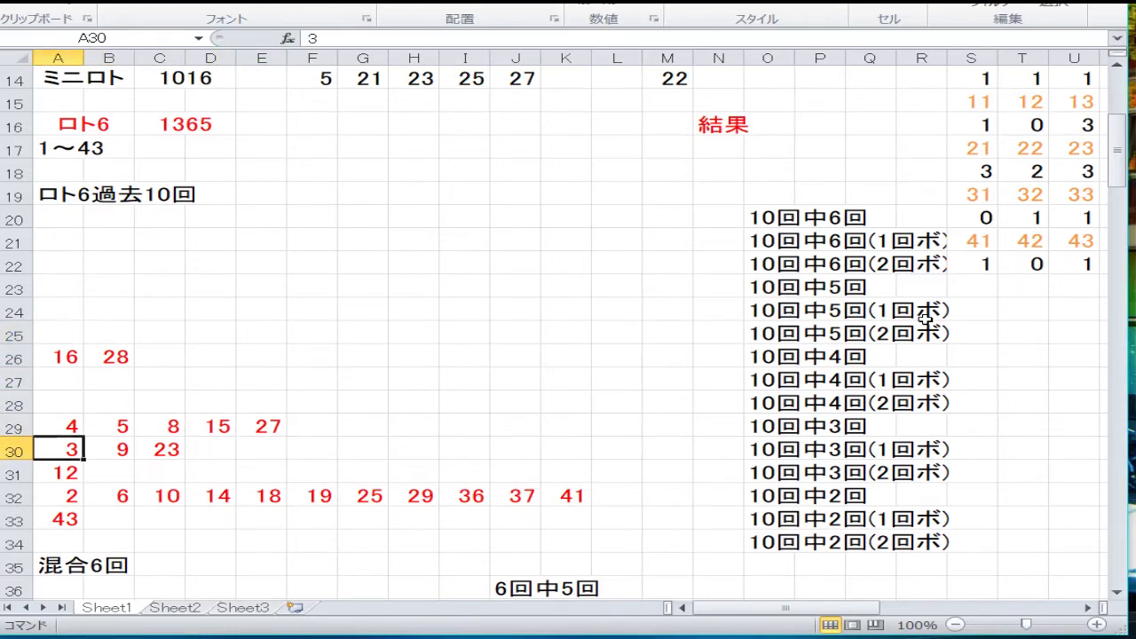
pyautogui.press('Right')
pyautogui.press('Right')
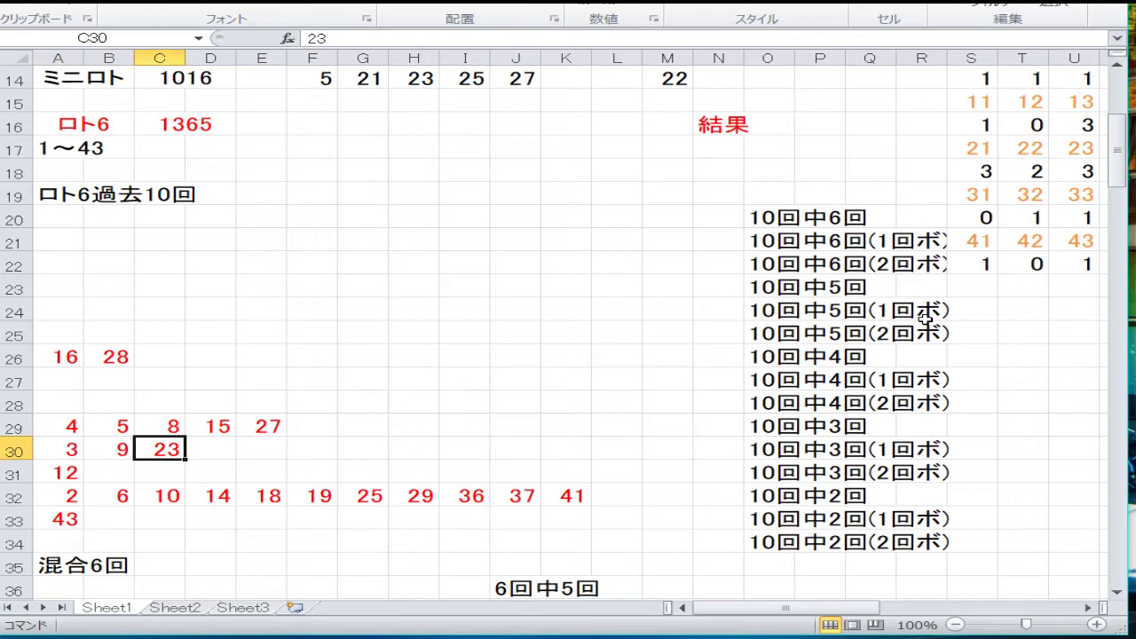
pyautogui.press('Down')
pyautogui.press('Left')
pyautogui.press('Left')
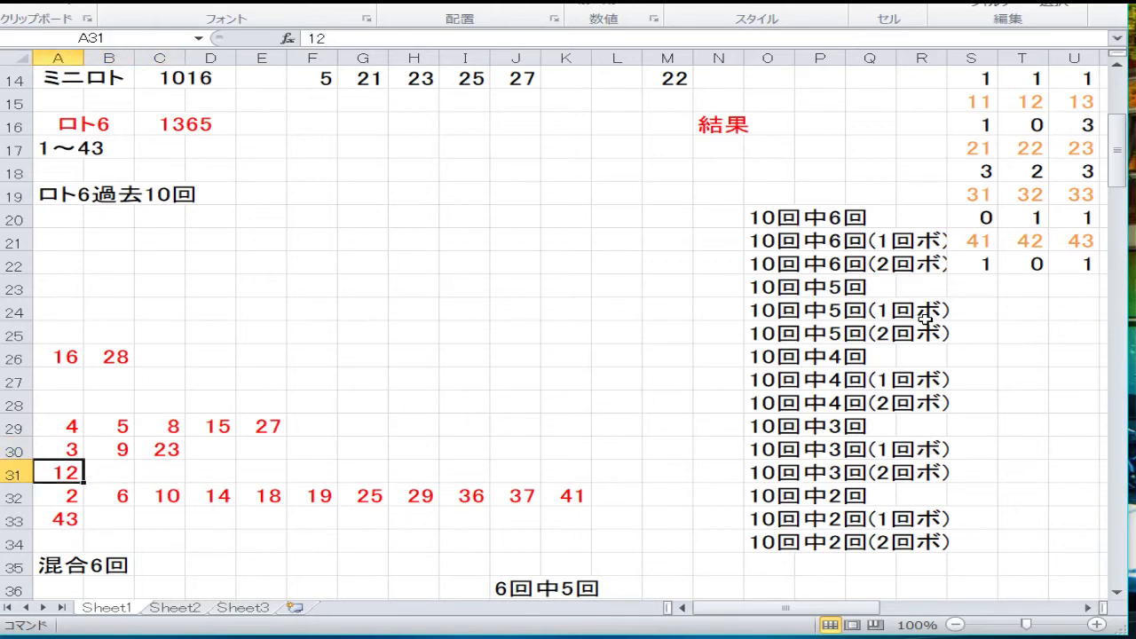
# Step: Examine the 10回中2回 numbers along row 32 and return to the start of the row
pyautogui.press('Down')
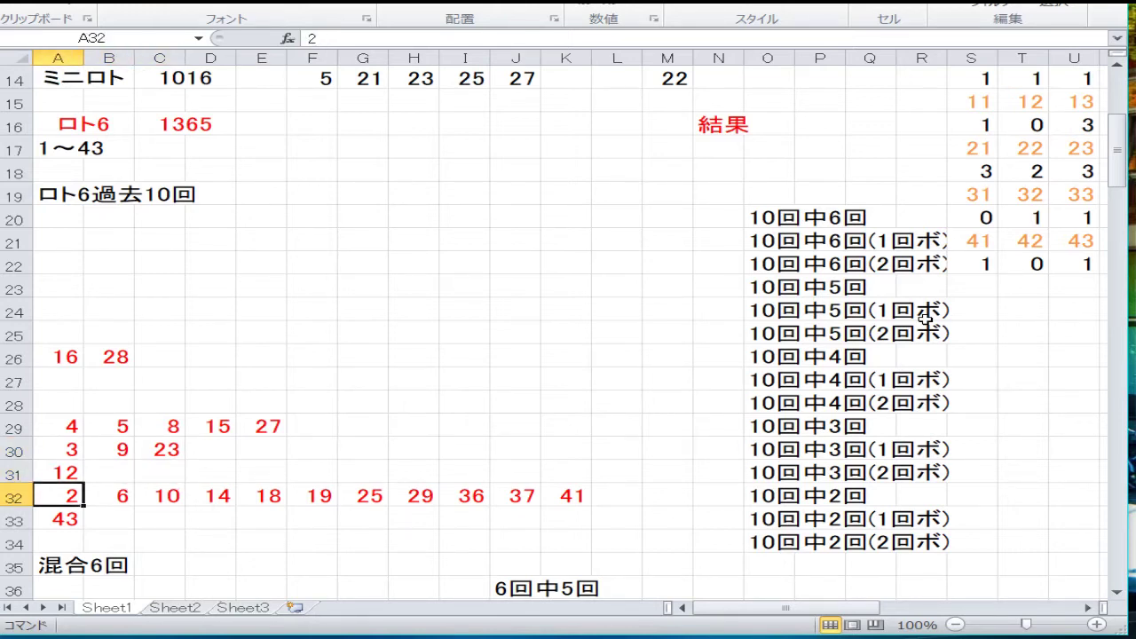
pyautogui.press('Right')
pyautogui.press('Right')
pyautogui.press('Right')
pyautogui.press('Right')
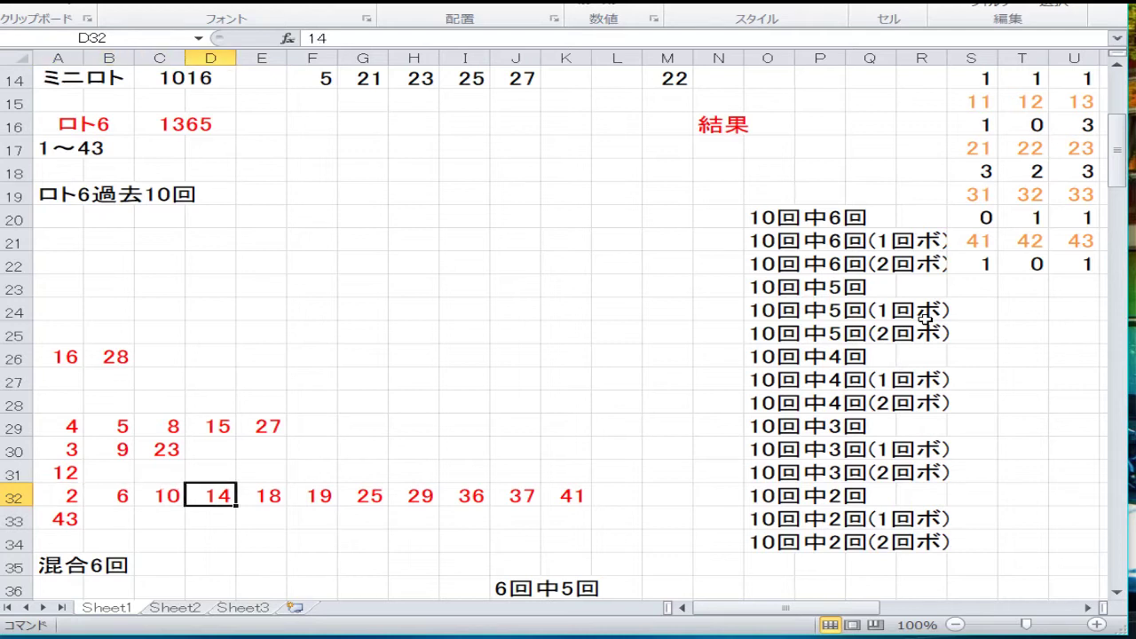
pyautogui.press('Right')
pyautogui.press('Right')
pyautogui.press('Right')
pyautogui.press('Right')
pyautogui.press('Right')
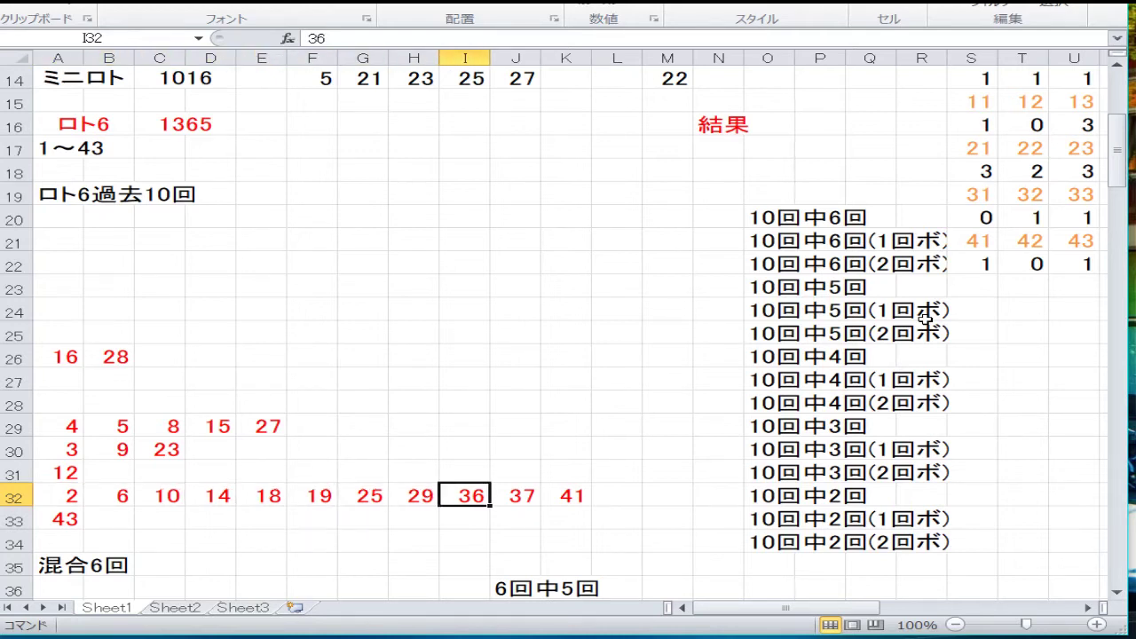
pyautogui.press('Left')
pyautogui.press('Left')
pyautogui.press('Left')
pyautogui.press('Left')
pyautogui.press('Left')
pyautogui.press('Left')
pyautogui.press('Left')
pyautogui.press('Left')
pyautogui.press('Left')
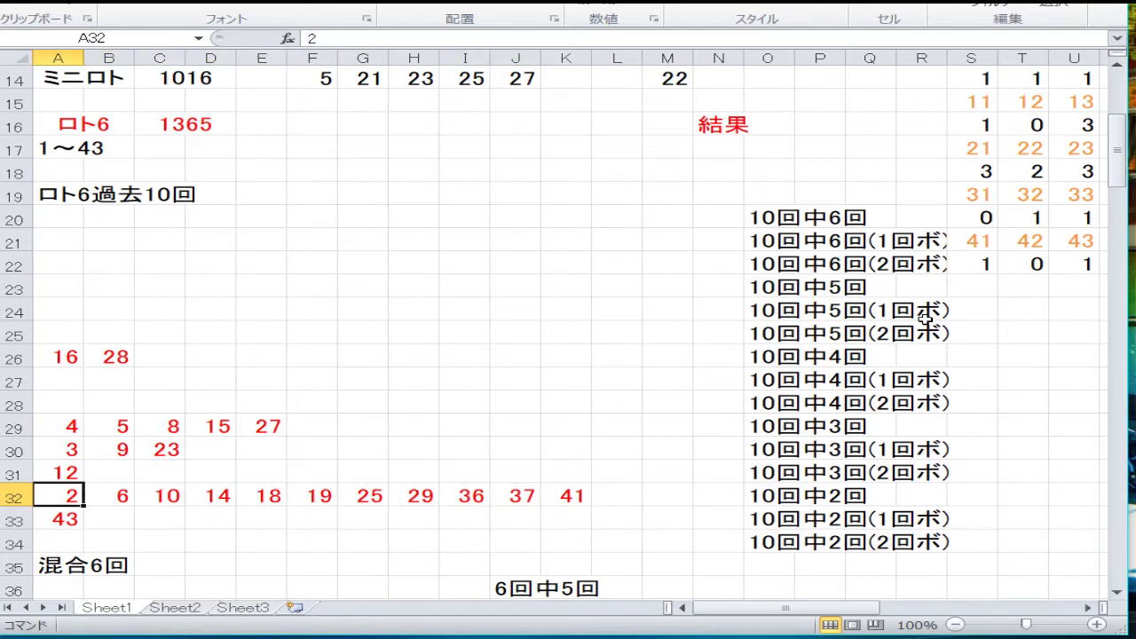
# Step: Look over the 混合6回 section below row 35 and check the 6回中4回 number in row 37
pyautogui.press('Down')
pyautogui.press('Down')
pyautogui.press('Down')
pyautogui.press('Down')
pyautogui.press('Down')
pyautogui.press('Down')
pyautogui.press('Down')
pyautogui.press('Down')
pyautogui.press('Down')
pyautogui.press('Down')
pyautogui.press('Down')
pyautogui.press('Down')
pyautogui.press('Down')
pyautogui.press('Down')
pyautogui.press('Down')
pyautogui.press('Down')
pyautogui.press('Down')
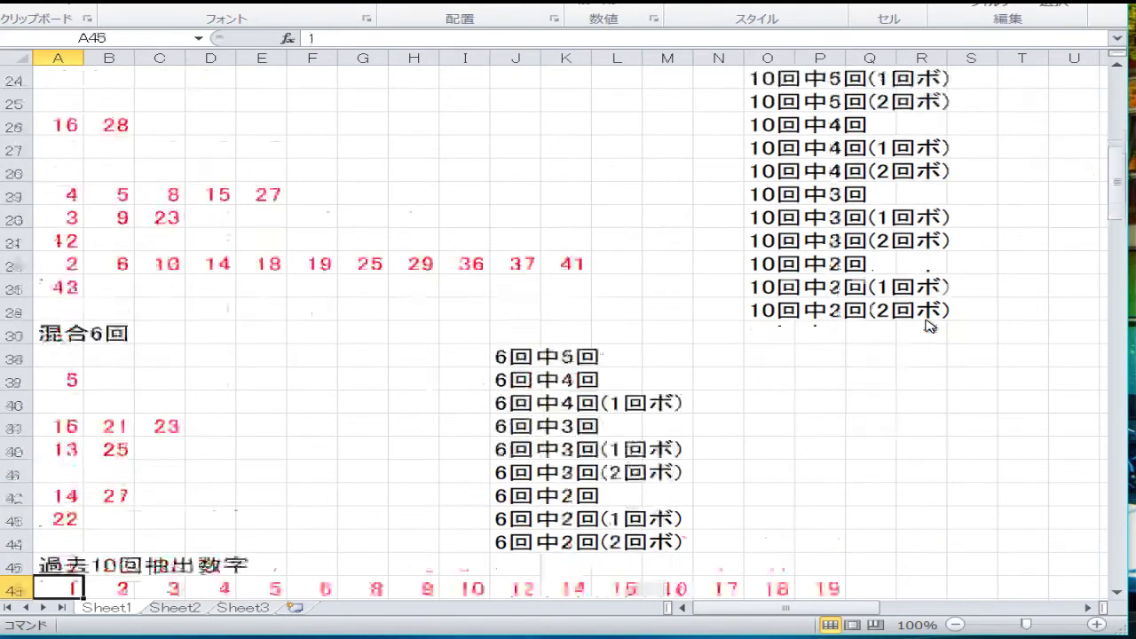
pyautogui.press('Up')
pyautogui.press('Up')
pyautogui.press('Up')
pyautogui.press('Up')
pyautogui.press('Up')
pyautogui.press('Up')
pyautogui.press('Up')
pyautogui.press('Up')
pyautogui.press('Up')
pyautogui.press('Up')
pyautogui.press('Up')
pyautogui.press('Up')
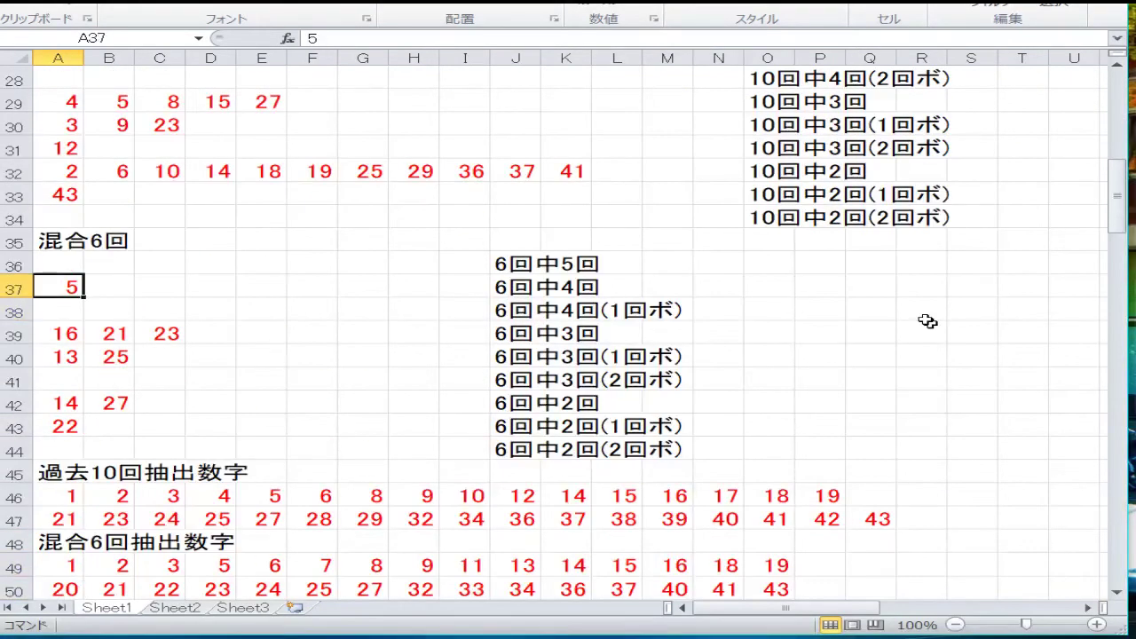
# Step: Review the 混合6回 groups from 6回中3回 in row 39 to 6回中2回(1回ボ) in row 43
pyautogui.press('Down')
pyautogui.press('Down')
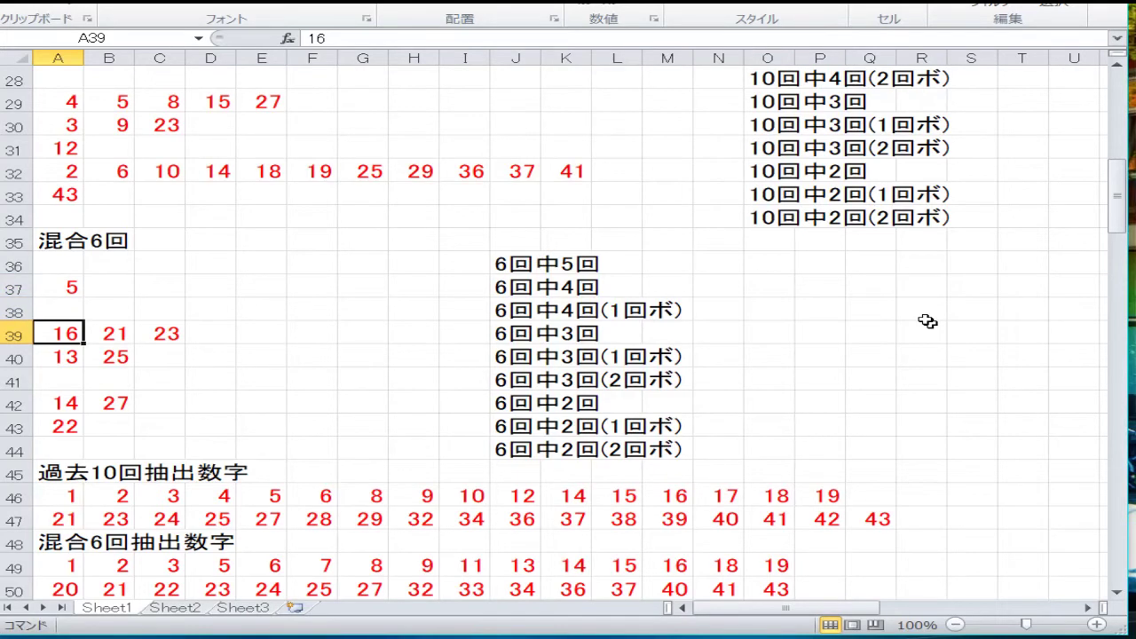
pyautogui.press('Down')
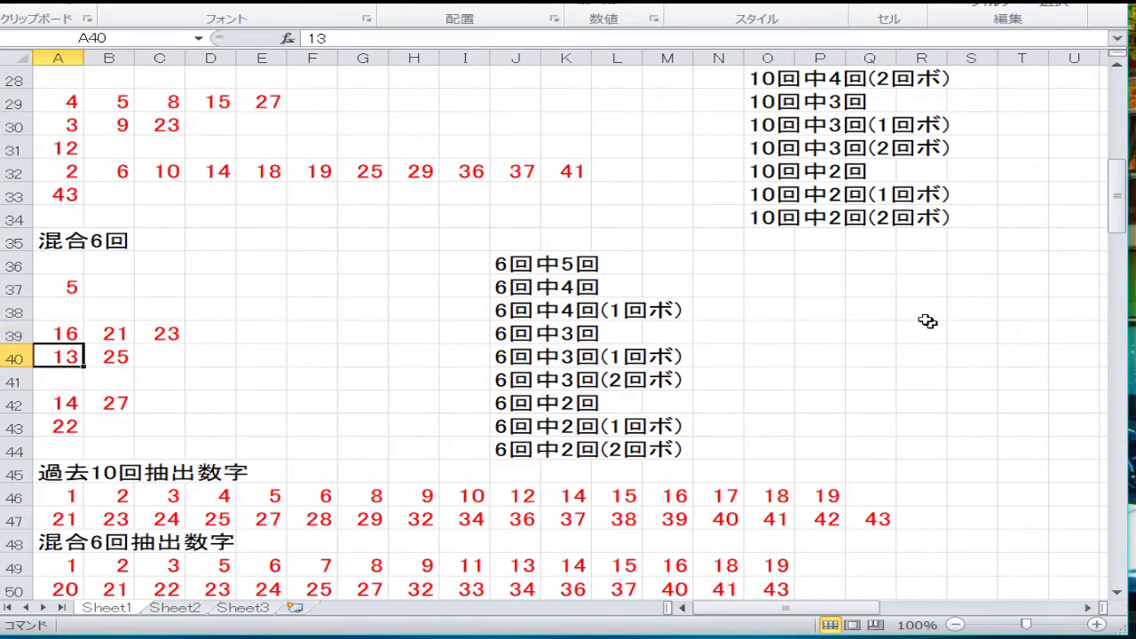
pyautogui.press('Down')
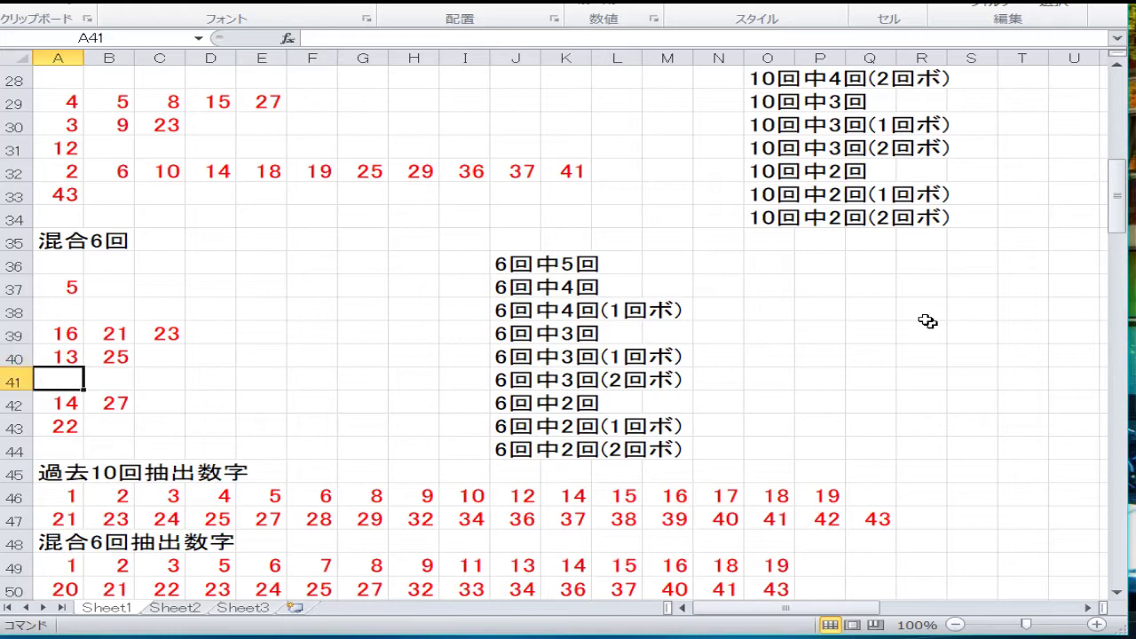
pyautogui.press('Down')
pyautogui.press('Down')
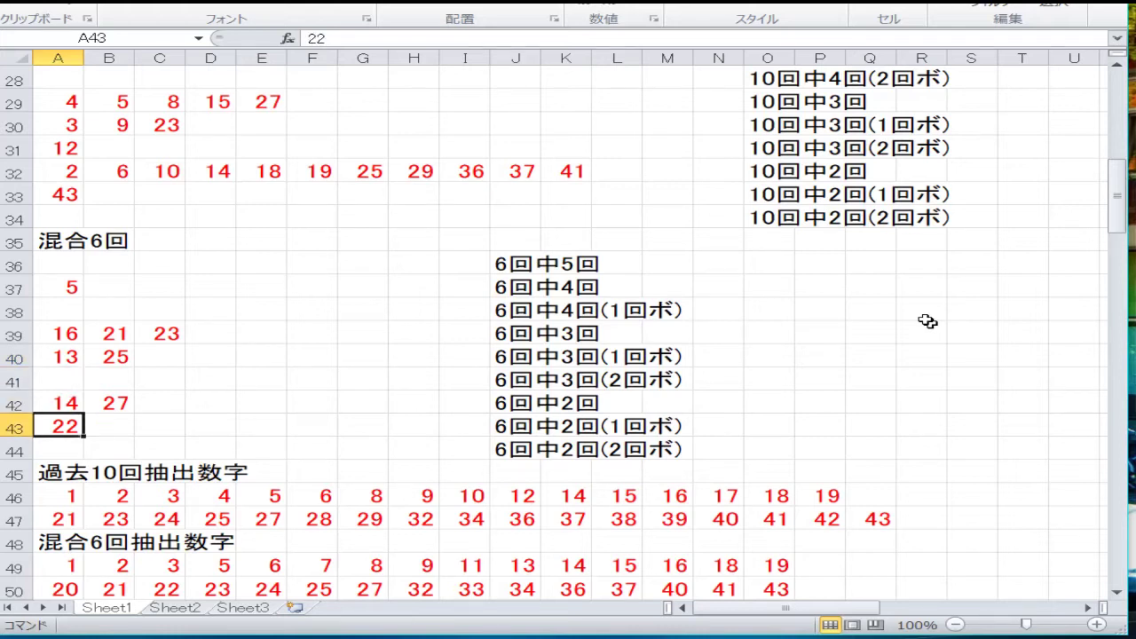
pyautogui.press('Down')
pyautogui.press('Up')
# Step: Review the 過去10回, 混合6回 and 全抽出数字 lists, continuing down to the 前回の数字からの連想展開 grid ending at row 59
pyautogui.press('Down')
pyautogui.press('Down')
pyautogui.press('Down')
pyautogui.press('Down')
pyautogui.press('Down')
pyautogui.press('Down')
pyautogui.press('Down')
pyautogui.press('Down')
pyautogui.press('Down')
pyautogui.press('Down')
pyautogui.press('Down')
pyautogui.press('Down')
pyautogui.press('Down')
pyautogui.press('Down')
pyautogui.press('Down')
pyautogui.press('Down')
pyautogui.press('Down')
pyautogui.press('Up')
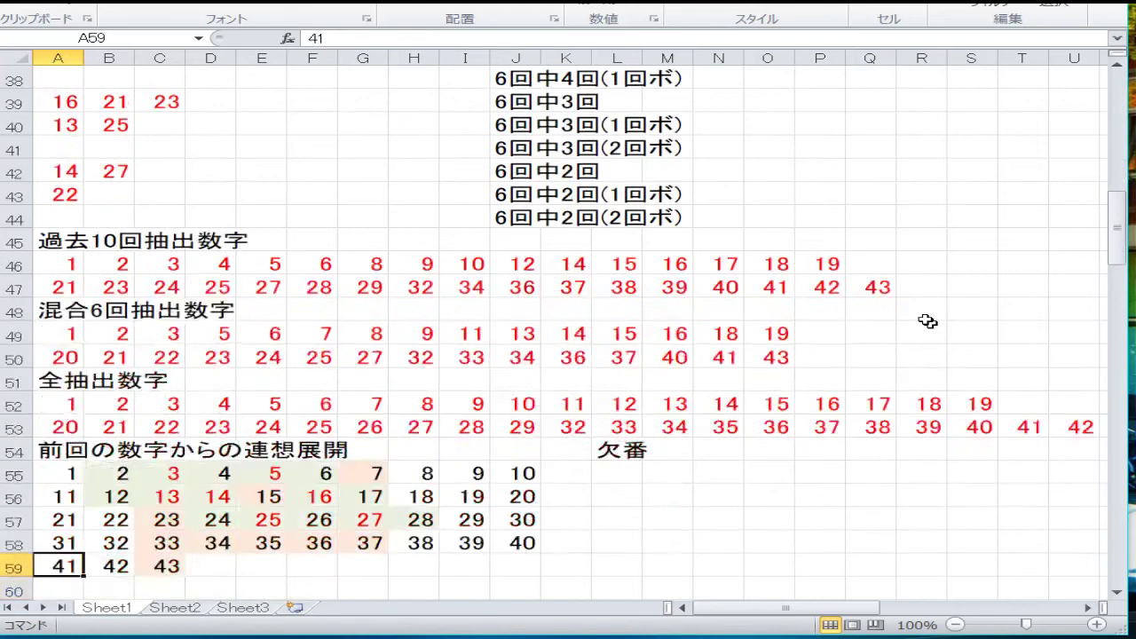
# Step: Go back up to the 過去10回抽出数字 list and examine its numbers in rows 46 and 47
pyautogui.press('Up')
pyautogui.press('Up')
pyautogui.press('Up')
pyautogui.press('Up')
pyautogui.press('Up')
pyautogui.press('Up')
pyautogui.press('Up')
pyautogui.press('Up')
pyautogui.press('Up')
pyautogui.press('Up')
pyautogui.press('Up')
pyautogui.press('Up')
pyautogui.press('Up')
pyautogui.press('Up')
pyautogui.press('Down')
pyautogui.press('Down')
pyautogui.press('Up')
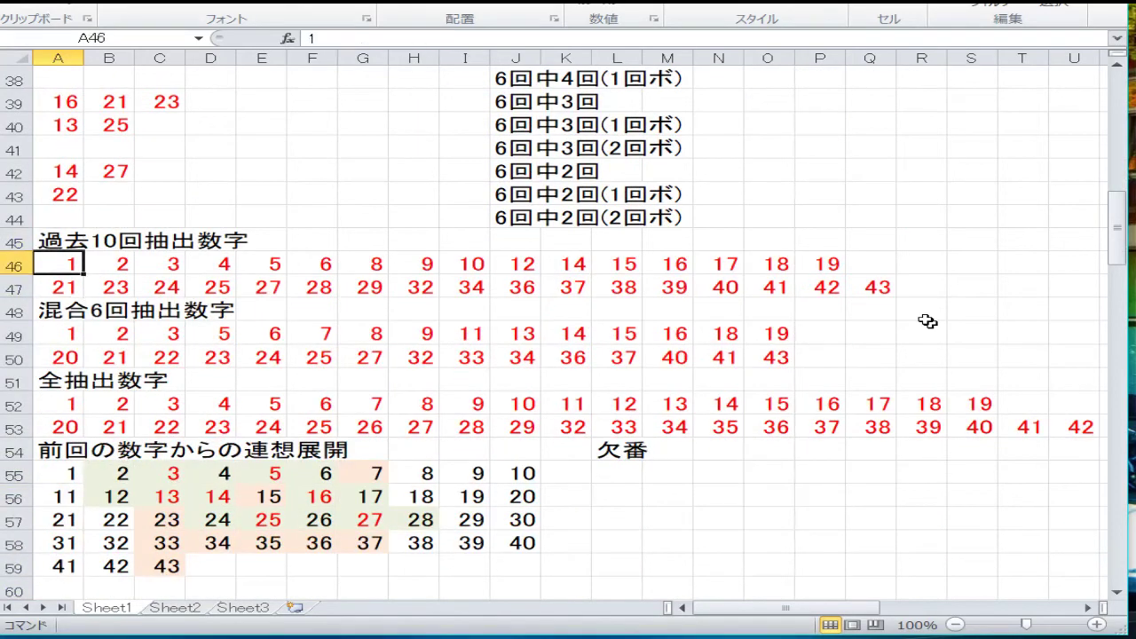
pyautogui.press('Right')
pyautogui.press('Right')
pyautogui.press('Right')
pyautogui.press('Right')
pyautogui.press('Right')
pyautogui.press('Down')
pyautogui.press('Left')
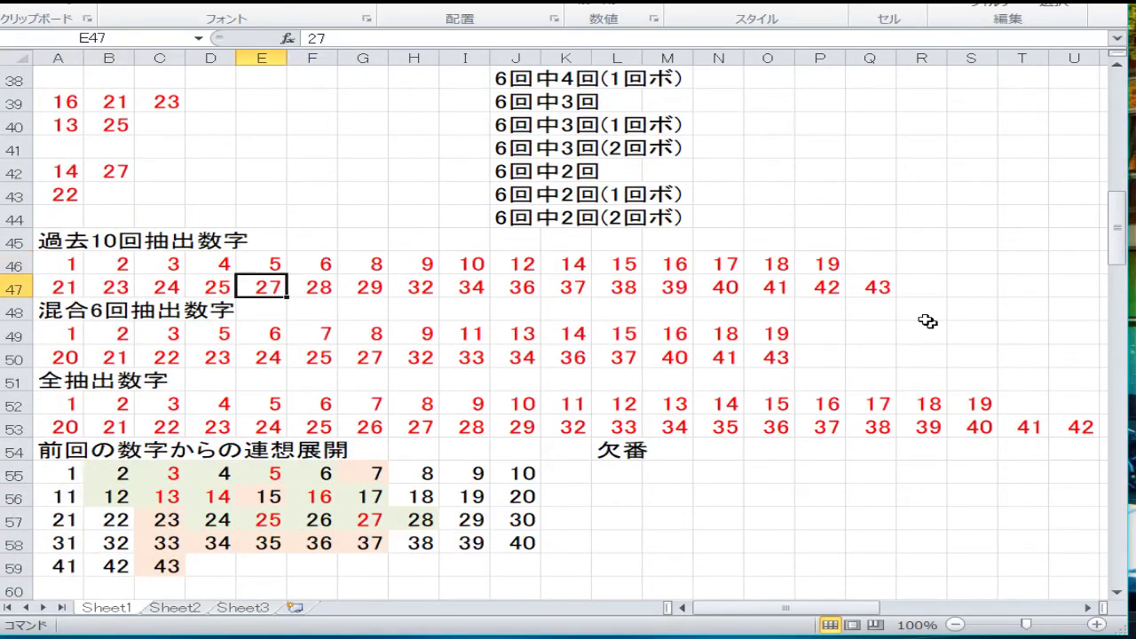
pyautogui.press('Home')
pyautogui.press('Up')
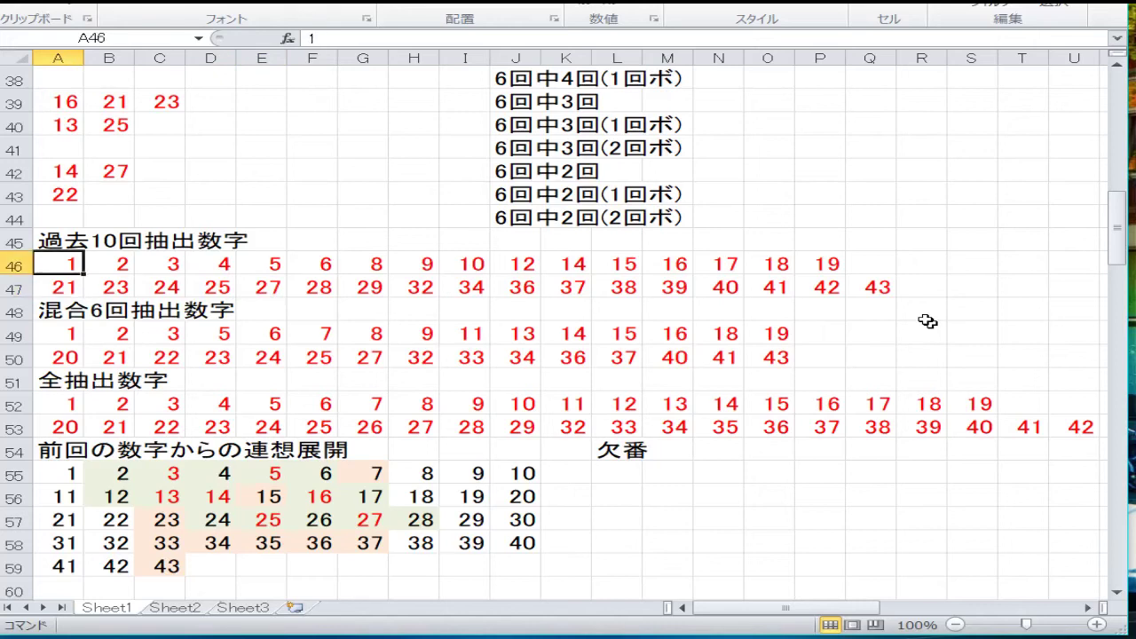
# Step: Examine the 混合6回抽出数字 numbers in rows 49 and 50
pyautogui.press('Down')
pyautogui.press('Down')
pyautogui.press('Down')
pyautogui.press('Down')
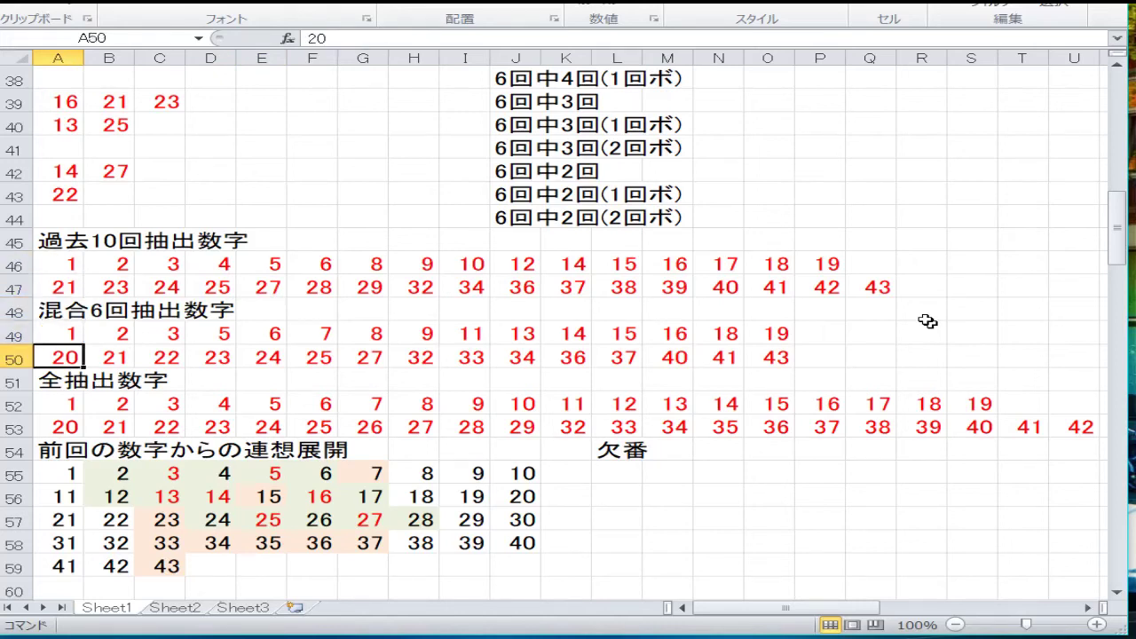
pyautogui.press('Up')
pyautogui.press('Down')
pyautogui.press('Up')
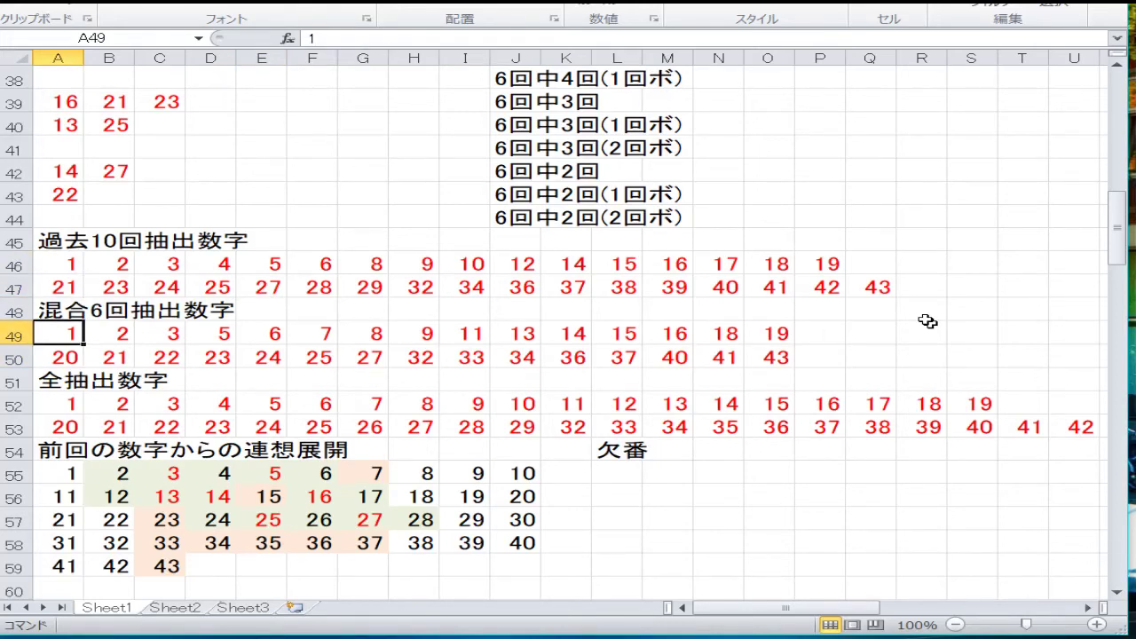
# Step: Examine the 全抽出数字 numbers in rows 52 and 53
pyautogui.press('Down')
pyautogui.press('Down')
pyautogui.press('Down')
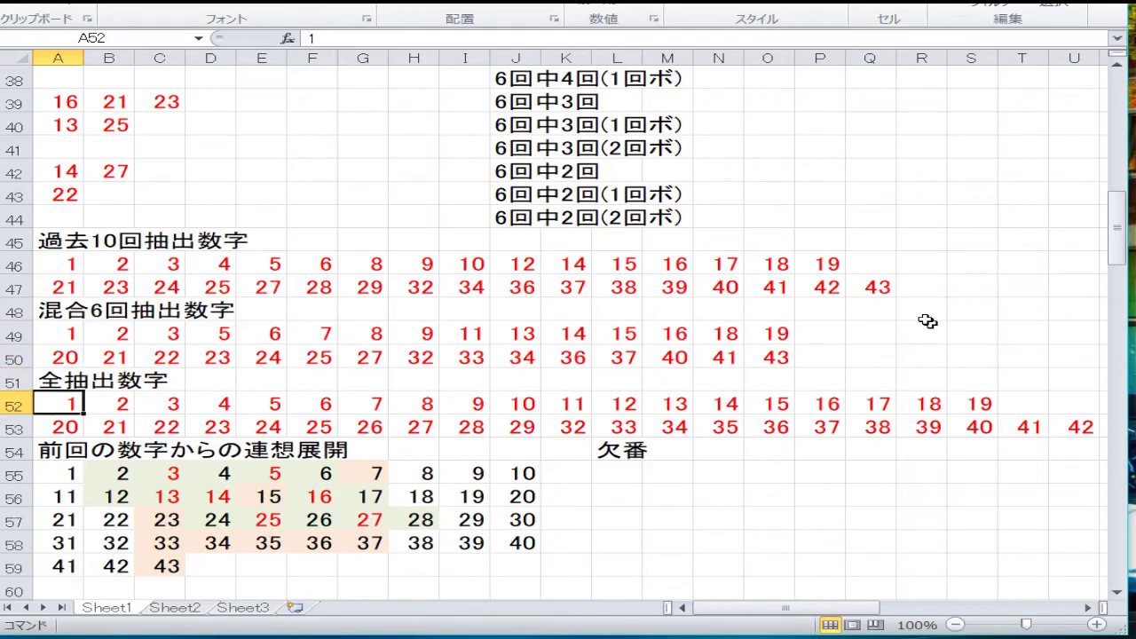
pyautogui.press('Down')
pyautogui.press('Up')
pyautogui.press('Right')
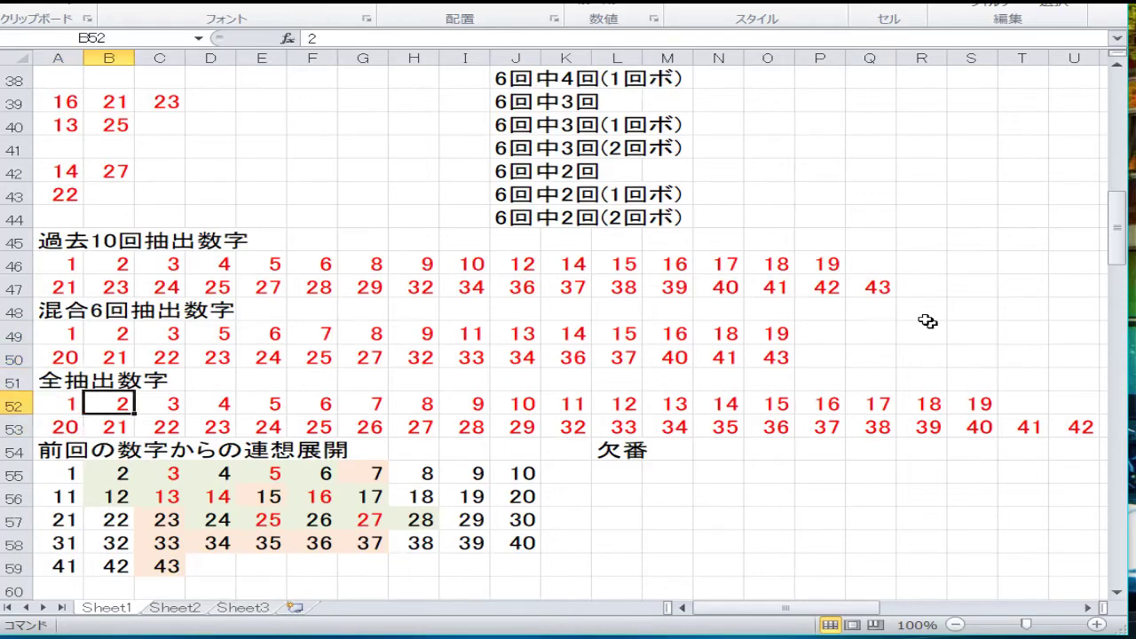
pyautogui.press('Down')
pyautogui.press('Left')
# Step: Look over the whole 前回の数字からの連想展開 grid down to row 67 and return to its first row
pyautogui.press('Down')
pyautogui.press('Down')
pyautogui.press('Down')
pyautogui.press('Down')
pyautogui.press('Down')
pyautogui.press('Down')
pyautogui.press('Down')
pyautogui.press('Down')
pyautogui.press('Down')
pyautogui.press('Down')
pyautogui.press('Down')
pyautogui.press('Down')
pyautogui.press('Down')
pyautogui.press('Down')
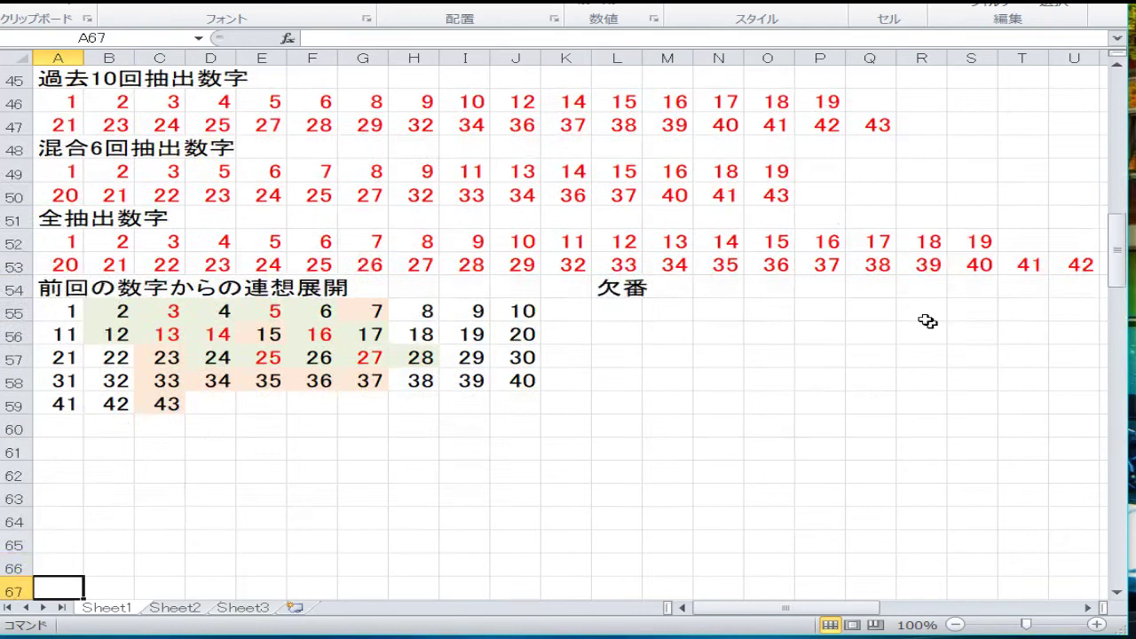
pyautogui.press('Up')
pyautogui.press('Up')
pyautogui.press('Up')
pyautogui.press('Up')
pyautogui.press('Up')
pyautogui.press('Up')
pyautogui.press('Up')
pyautogui.press('Up')
pyautogui.press('Up')
pyautogui.press('Up')
pyautogui.press('Up')
pyautogui.press('Up')
# Step: Examine the shaded numbers in row 55 of the 連想展開 grid, comparing column E with the rows below
pyautogui.press('Right')
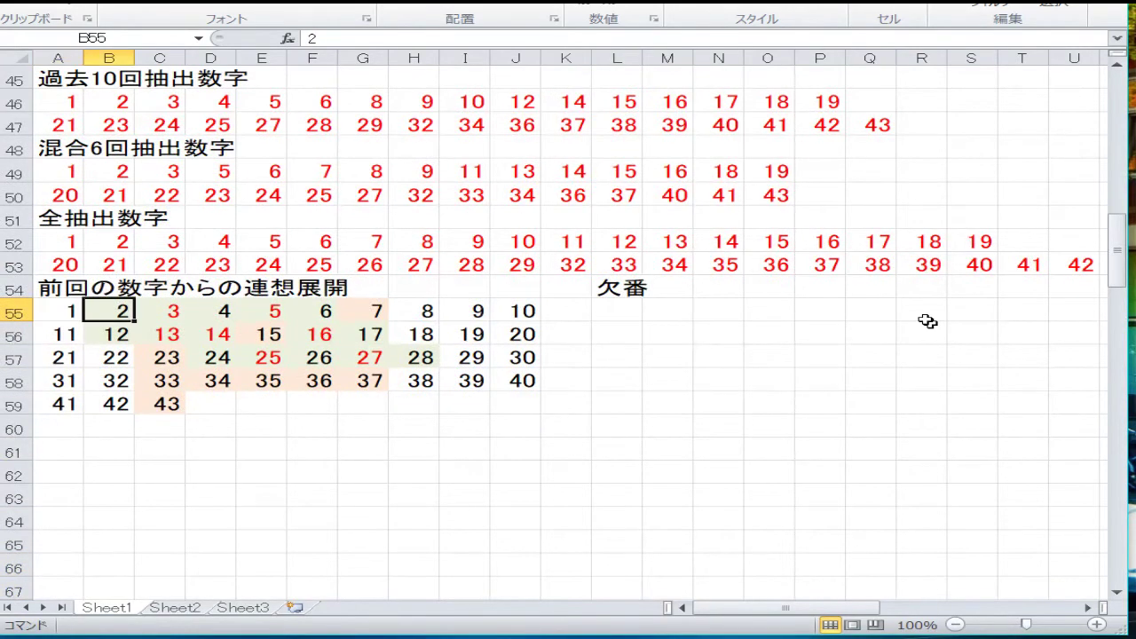
pyautogui.press('Right')
pyautogui.press('Right')
pyautogui.press('Right')
pyautogui.press('Right')
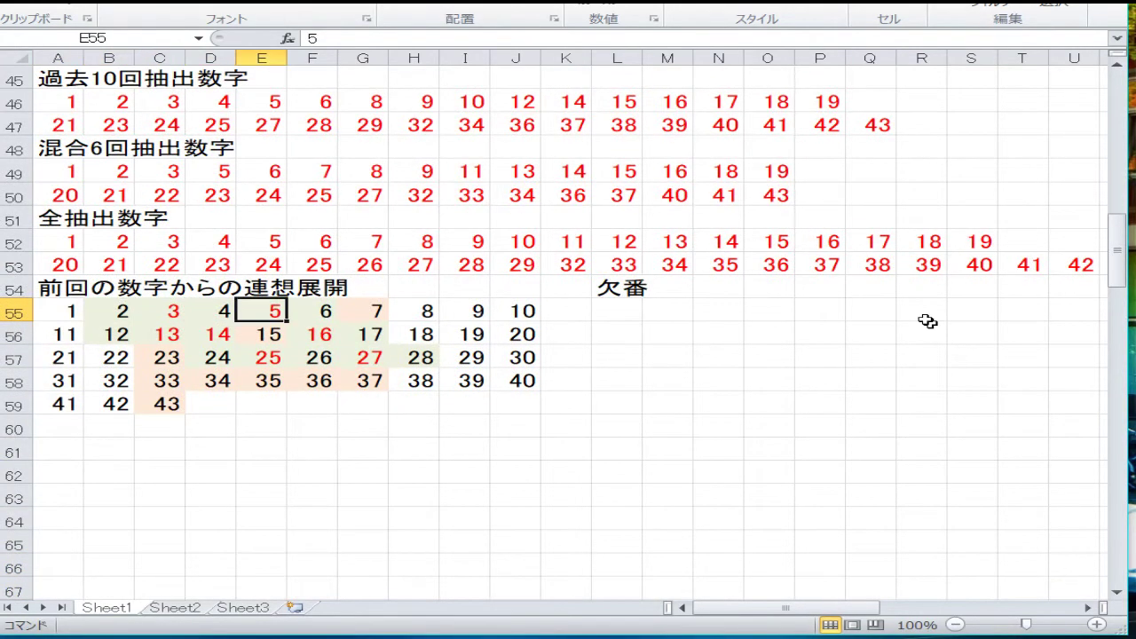
pyautogui.press('Down')
pyautogui.press('Down')
pyautogui.press('Up')
pyautogui.press('Up')
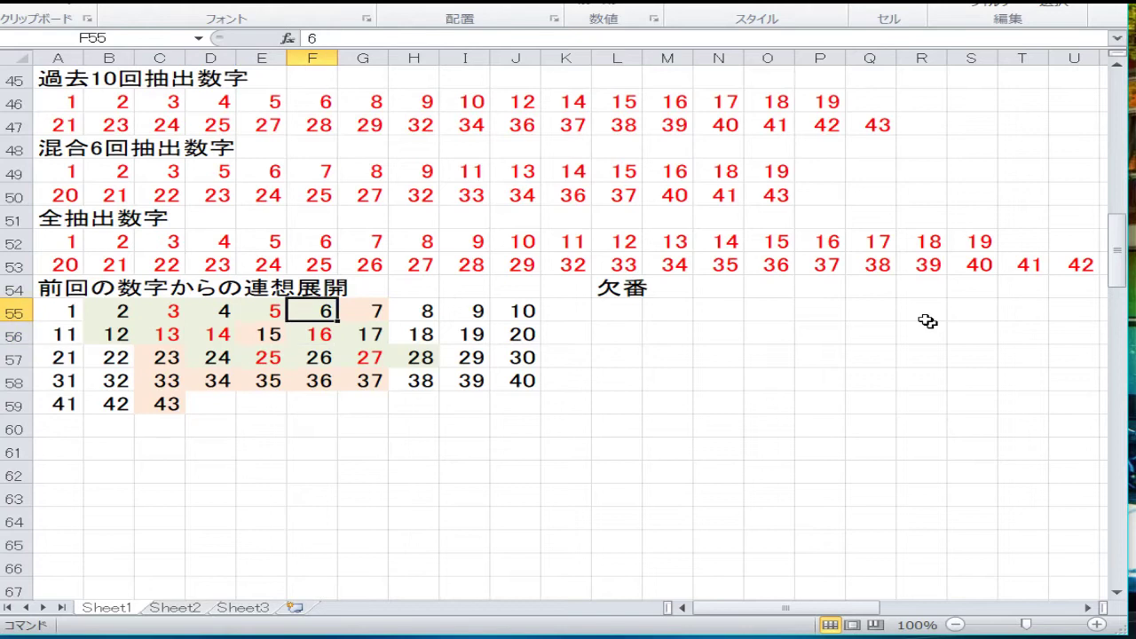
pyautogui.press('Left')
pyautogui.press('Left')
pyautogui.press('Left')
pyautogui.press('Left')
pyautogui.press('Left')
# Step: Examine the shaded 連想展開 numbers from 12 in row 56 through 35 in row 58 to 43 in row 59
pyautogui.press('Down')
pyautogui.press('Right')
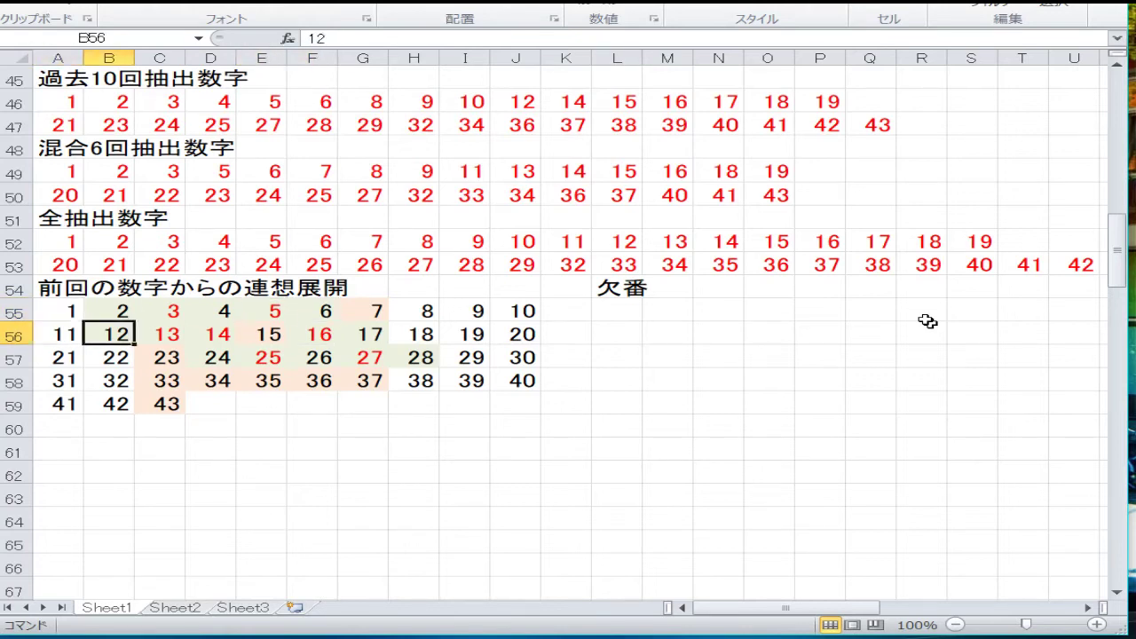
pyautogui.press('Right')
pyautogui.press('Right')
pyautogui.press('Right')
pyautogui.press('Down')
pyautogui.press('Down')
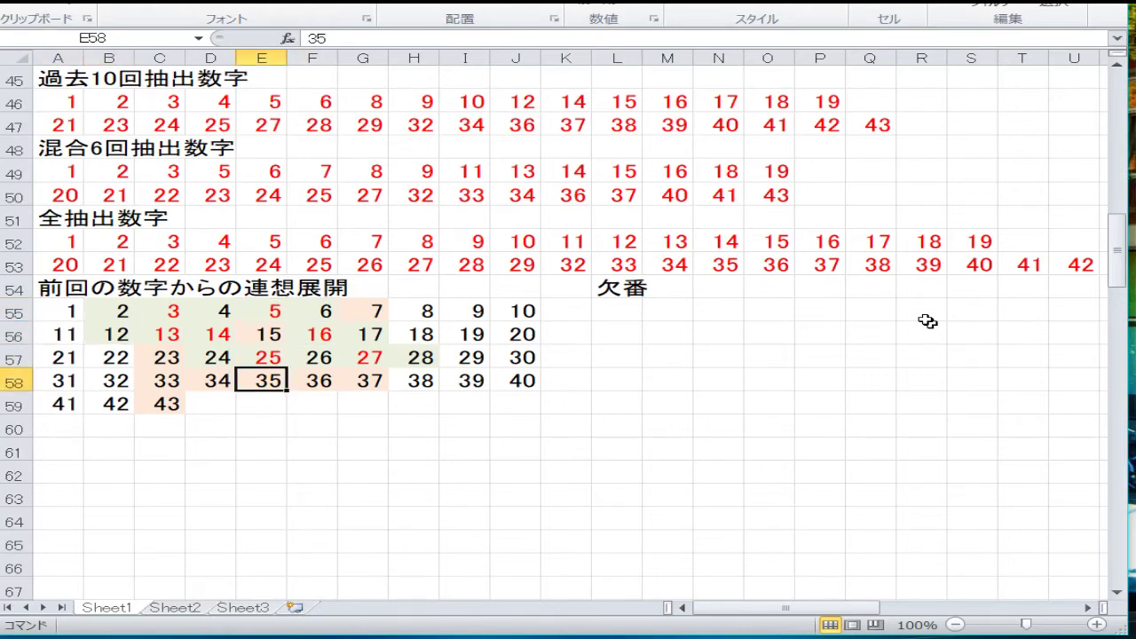
pyautogui.press('Left')
pyautogui.press('Left')
pyautogui.press('Up')
pyautogui.press('Down')
pyautogui.press('Down')
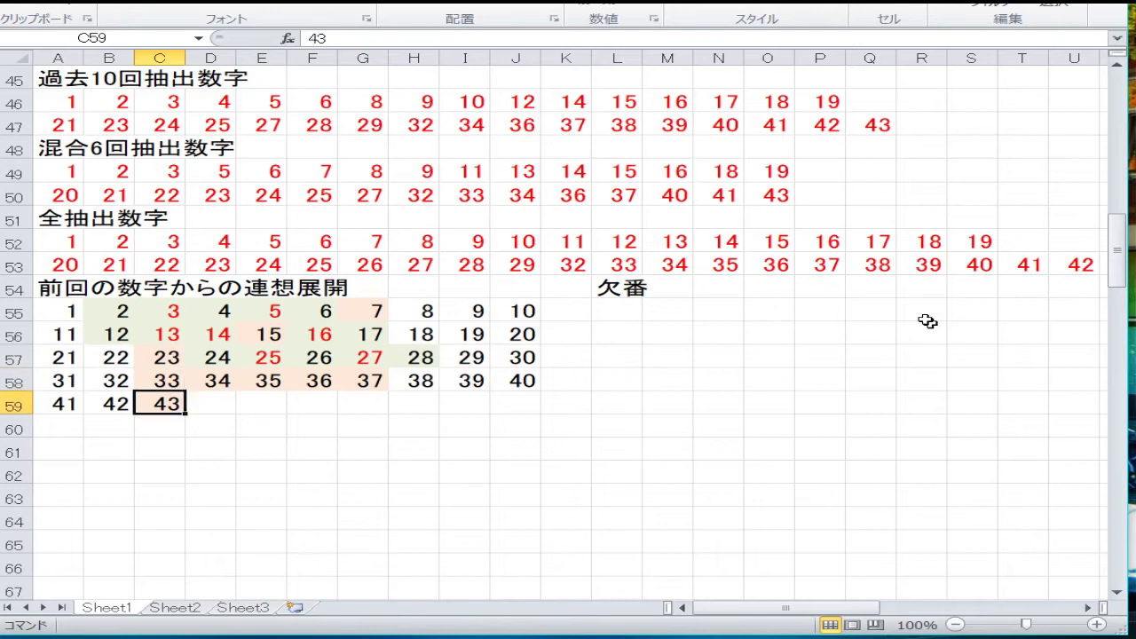
# Step: Review the shaded 連想展開 numbers upward in column G and around 15 and 14 in columns E and D
pyautogui.press('Up')
pyautogui.press('Right')
pyautogui.press('Right')
pyautogui.press('Right')
pyautogui.press('Right')
pyautogui.press('Up')
pyautogui.press('Up')
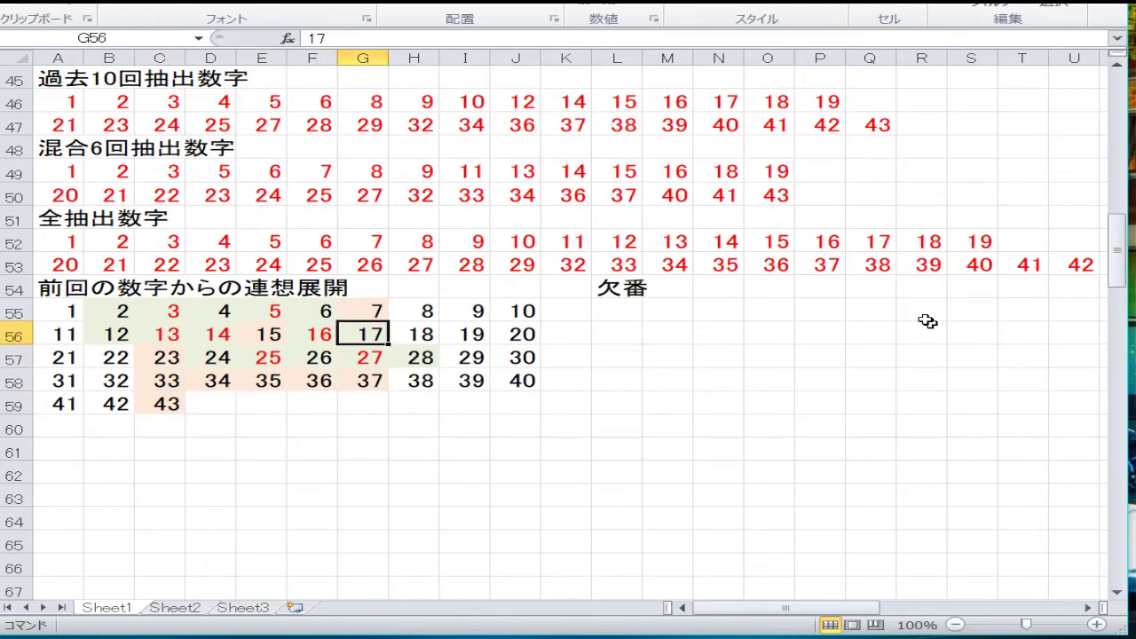
pyautogui.press('Up')
pyautogui.press('Left')
pyautogui.press('Left')
pyautogui.press('Down')
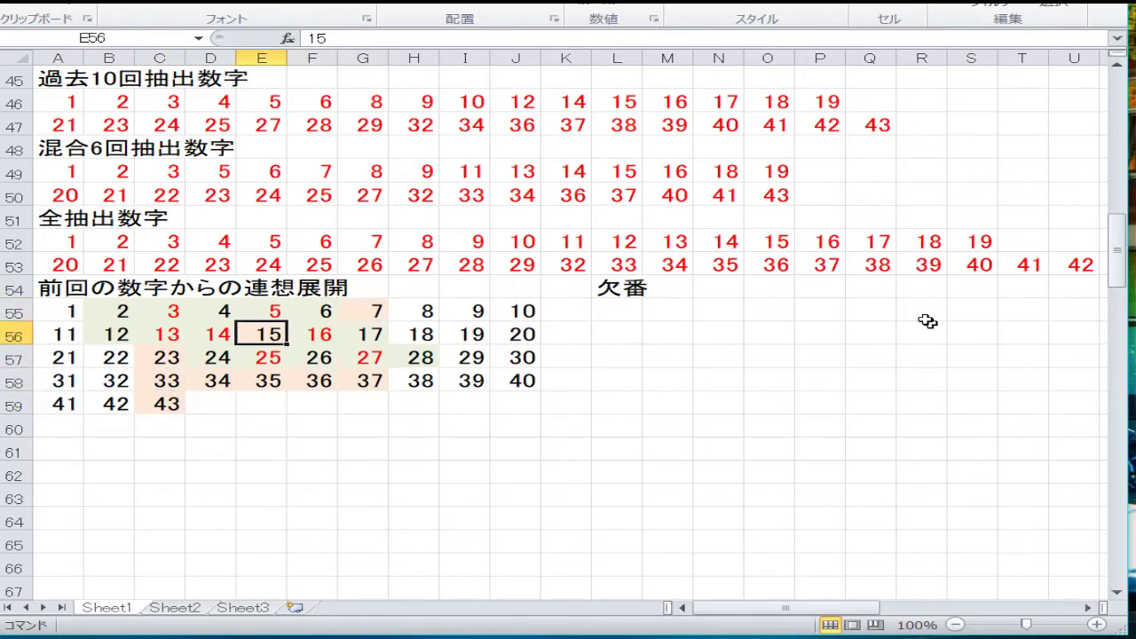
pyautogui.press('Left')
pyautogui.press('Down')
pyautogui.press('Up')
pyautogui.press('Up')
pyautogui.press('Down')
pyautogui.press('Down')
pyautogui.press('Down')
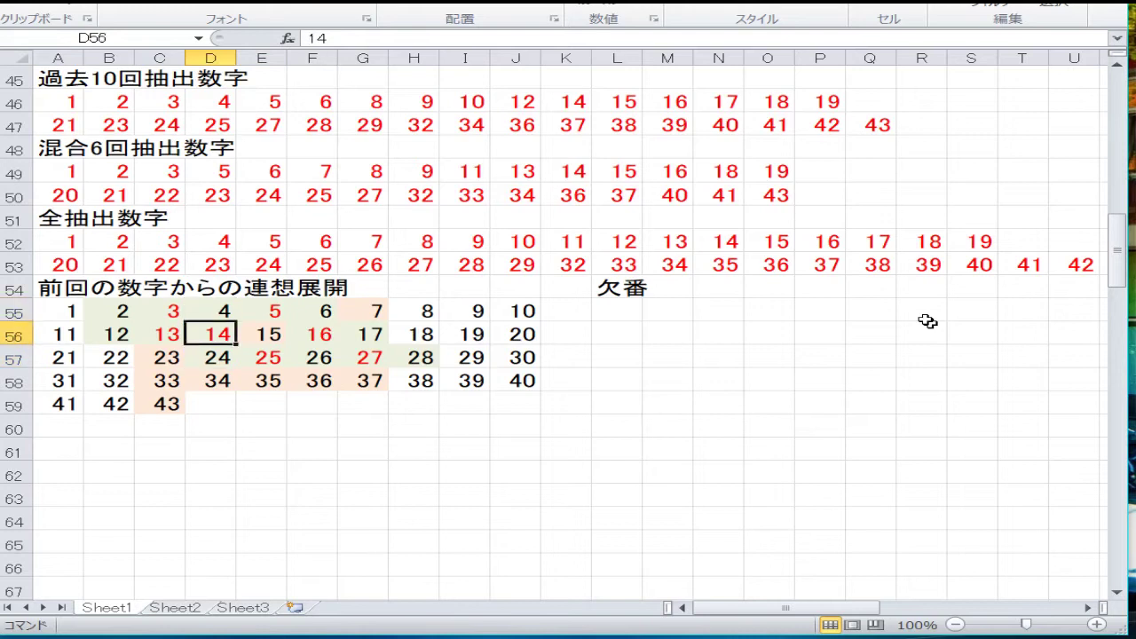
# Step: Check the number selection note in row 70 and return to 14 in the 連想展開 grid
pyautogui.press('Down')
pyautogui.press('Down')
pyautogui.press('Down')
pyautogui.press('Down')
pyautogui.press('Down')
pyautogui.press('Down')
pyautogui.press('Down')
pyautogui.press('Down')
pyautogui.press('Down')
pyautogui.press('Down')
pyautogui.press('Down')
pyautogui.press('Down')
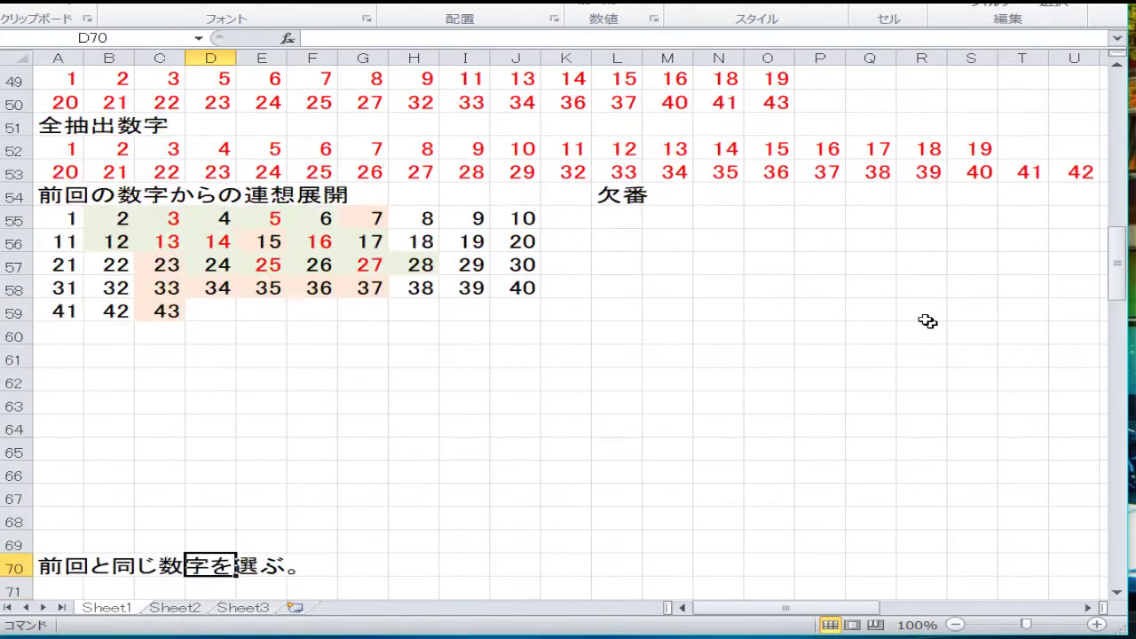
pyautogui.press('Up')
pyautogui.press('Up')
pyautogui.press('Up')
pyautogui.press('Up')
pyautogui.press('Up')
pyautogui.press('Up')
pyautogui.press('Up')
pyautogui.press('Up')
pyautogui.press('Up')
pyautogui.press('Up')
pyautogui.press('Up')
pyautogui.press('Up')
pyautogui.press('Up')
pyautogui.press('Up')
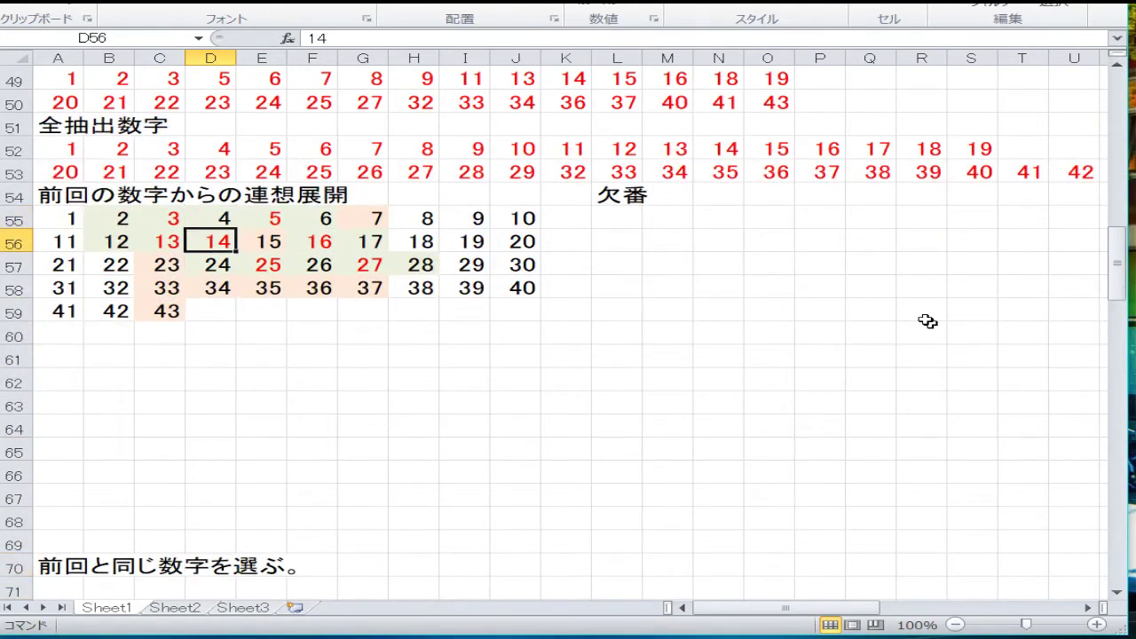
# Step: Look through the number selection notes below the 連想展開 grid and go to the 全抽出数字 list in row 118
pyautogui.press('Down')
pyautogui.press('Down')
pyautogui.press('Down')
pyautogui.press('Down')
pyautogui.press('Down')
pyautogui.press('Down')
pyautogui.press('Down')
pyautogui.press('Down')
pyautogui.press('Down')
pyautogui.press('Down')
pyautogui.press('Down')
pyautogui.press('Down')
pyautogui.press('Down')
pyautogui.press('Down')
pyautogui.press('Down')
pyautogui.press('Down')
pyautogui.press('Down')
pyautogui.press('Down')
pyautogui.press('Down')
pyautogui.press('Down')
pyautogui.press('Down')
pyautogui.press('Down')
pyautogui.press('Down')
pyautogui.press('Down')
pyautogui.press('Down')
pyautogui.press('Down')
pyautogui.press('Down')
pyautogui.press('Down')
pyautogui.press('Down')
pyautogui.press('Down')
pyautogui.press('Down')
pyautogui.press('Down')
pyautogui.press('Down')
pyautogui.press('Down')
pyautogui.press('Down')
pyautogui.press('Down')
pyautogui.press('Down')
pyautogui.press('Down')
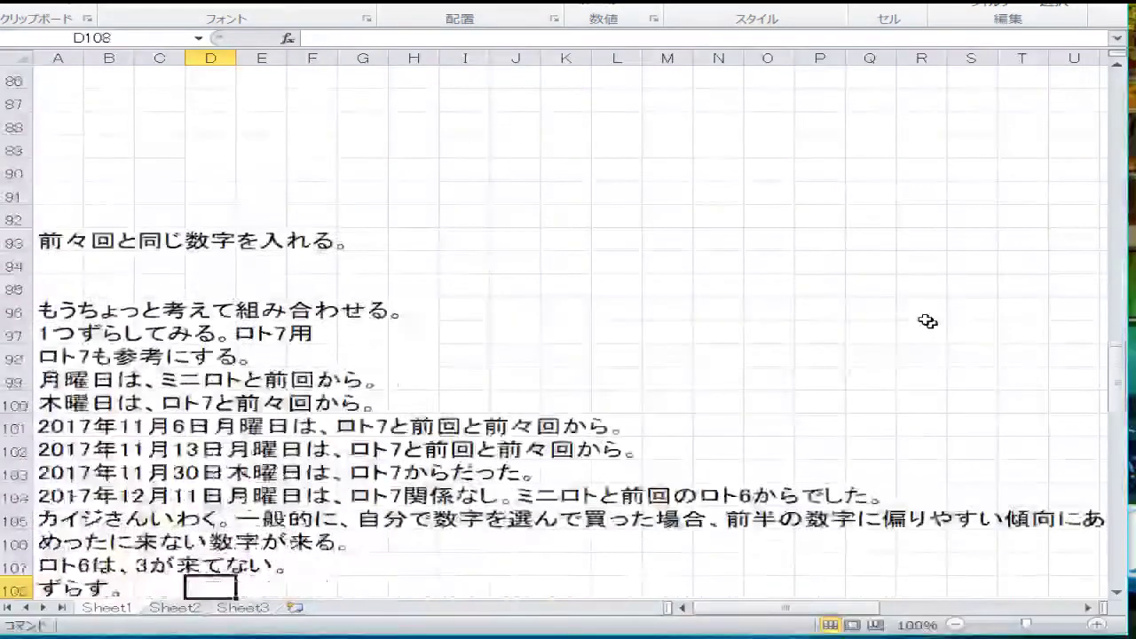
pyautogui.press('Up')
pyautogui.press('Up')
pyautogui.press('Up')
pyautogui.press('Up')
pyautogui.press('Up')
pyautogui.press('Up')
pyautogui.press('Up')
pyautogui.press('Up')
pyautogui.press('Up')
pyautogui.press('Up')
pyautogui.press('Up')
pyautogui.press('Up')
pyautogui.press('Up')
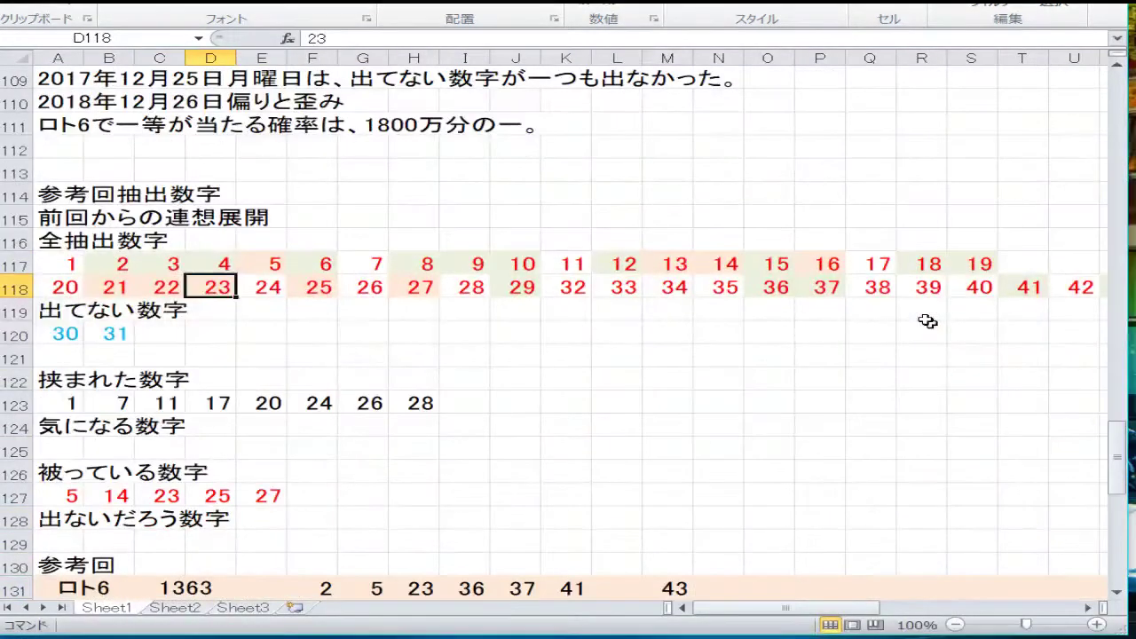
# Step: Examine the shaded 全抽出数字 along row 117, from 4 toward the higher numbers and back to the row's start
pyautogui.press('Down')
pyautogui.press('Up')
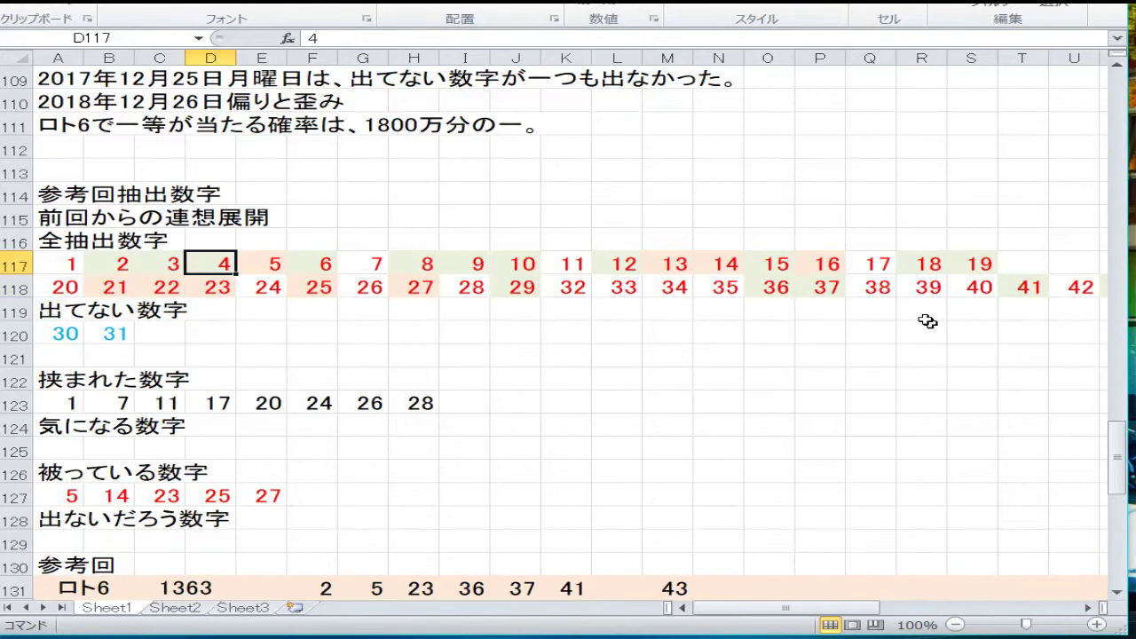
pyautogui.press('Right')
pyautogui.press('Right')
pyautogui.press('Right')
pyautogui.press('Right')
pyautogui.press('Right')
pyautogui.press('Right')
pyautogui.press('Right')
pyautogui.press('Right')
pyautogui.press('Right')
pyautogui.press('Left')
pyautogui.press('Left')
pyautogui.press('Left')
pyautogui.press('Left')
pyautogui.press('Left')
pyautogui.press('Left')
pyautogui.press('Left')
pyautogui.press('Left')
pyautogui.press('Left')
pyautogui.press('Left')
pyautogui.press('Left')
pyautogui.press('Left')
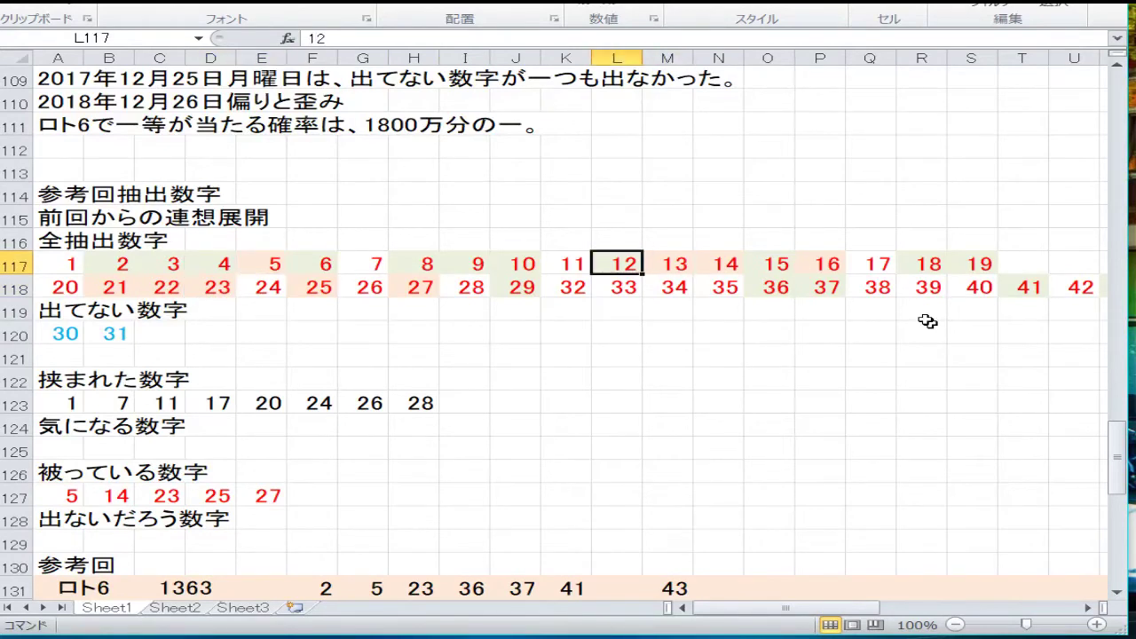
# Step: Review the 出てない数字 in row 120 and the 挟まれた数字 in row 123 through 28
pyautogui.press('Down')
pyautogui.press('Down')
pyautogui.press('Down')
pyautogui.press('Down')
pyautogui.press('Down')
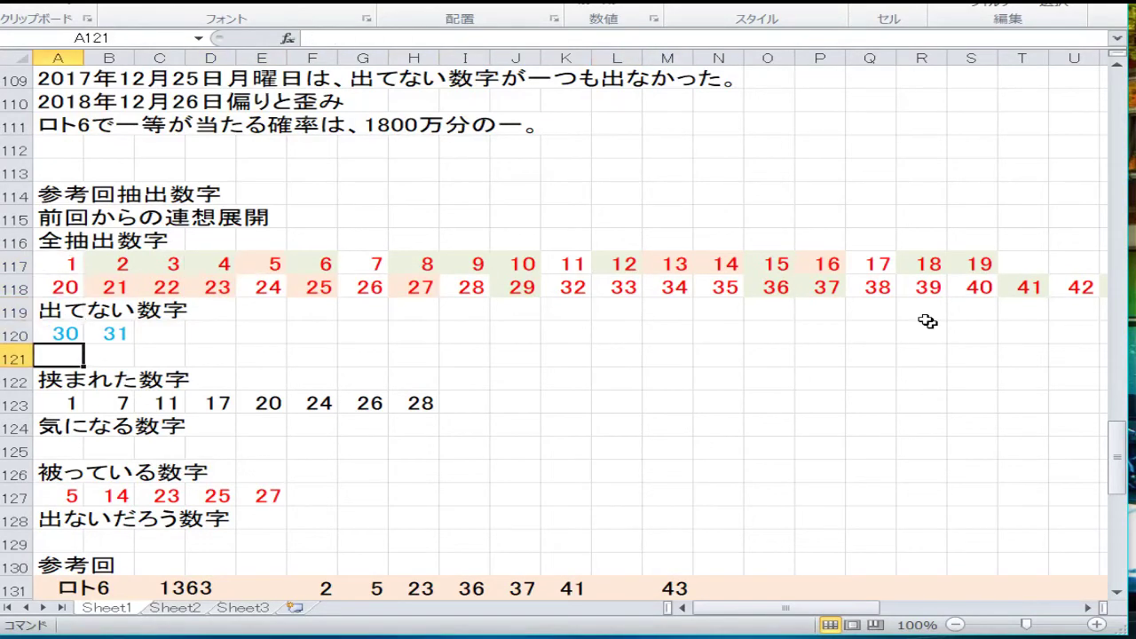
pyautogui.press('Down')
pyautogui.press('Right')
pyautogui.press('Right')
pyautogui.press('Right')
pyautogui.press('Right')
pyautogui.press('Right')
pyautogui.press('Right')
pyautogui.press('Right')
pyautogui.press('Right')
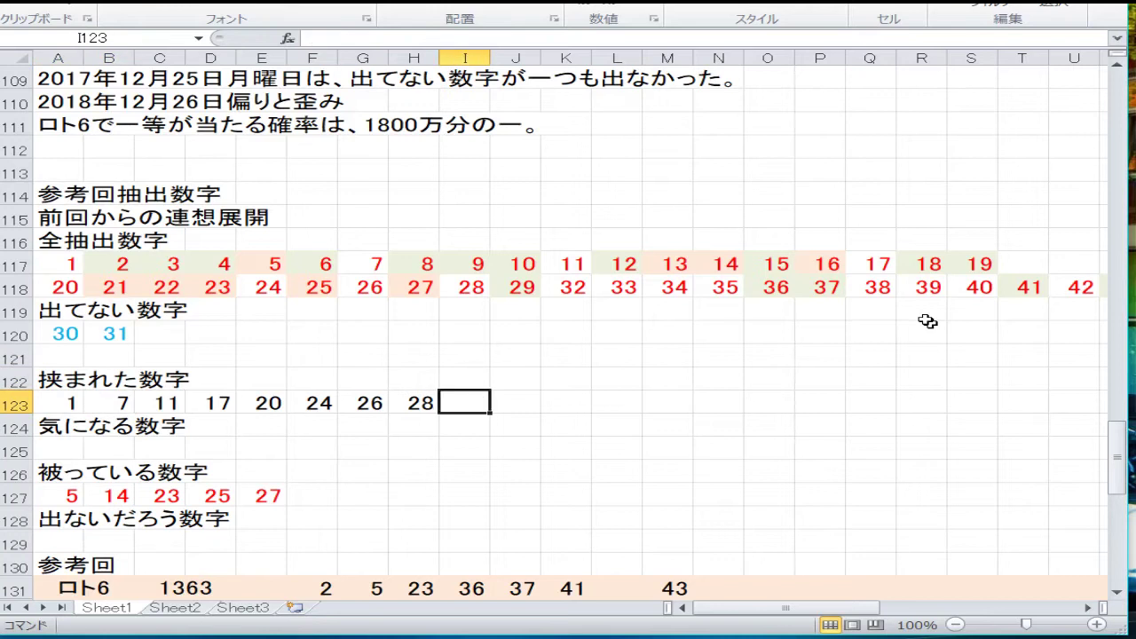
pyautogui.press('Left')
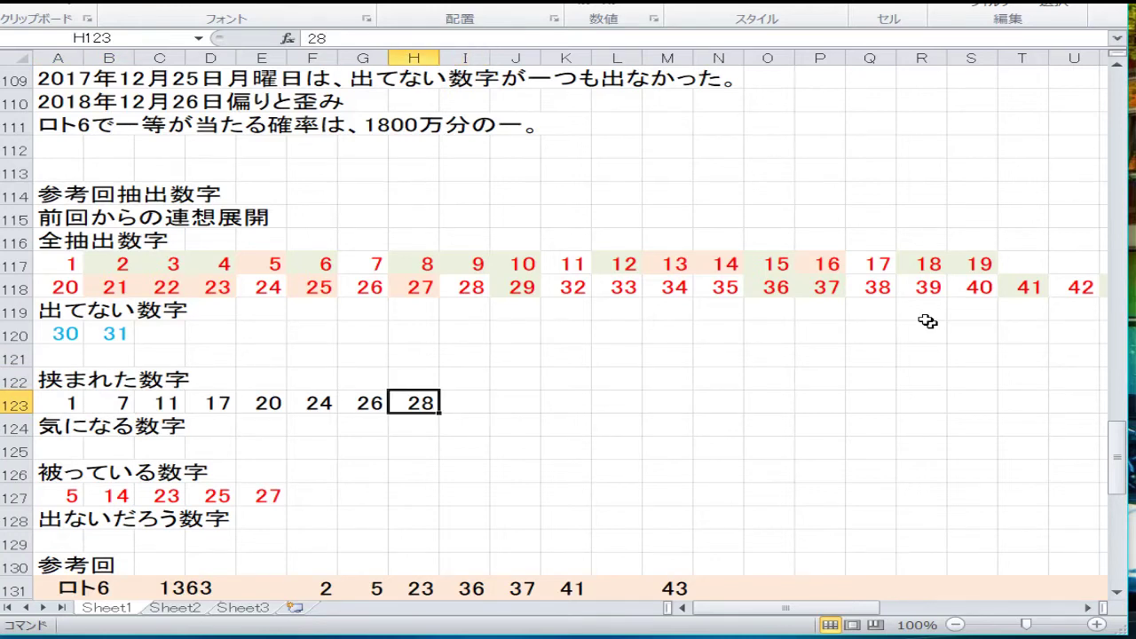
# Step: Review the 被っている数字 in row 127, going over the entries from 5 to 27
pyautogui.press('Down')
pyautogui.press('Down')
pyautogui.press('Down')
pyautogui.press('Down')
pyautogui.press('Down')
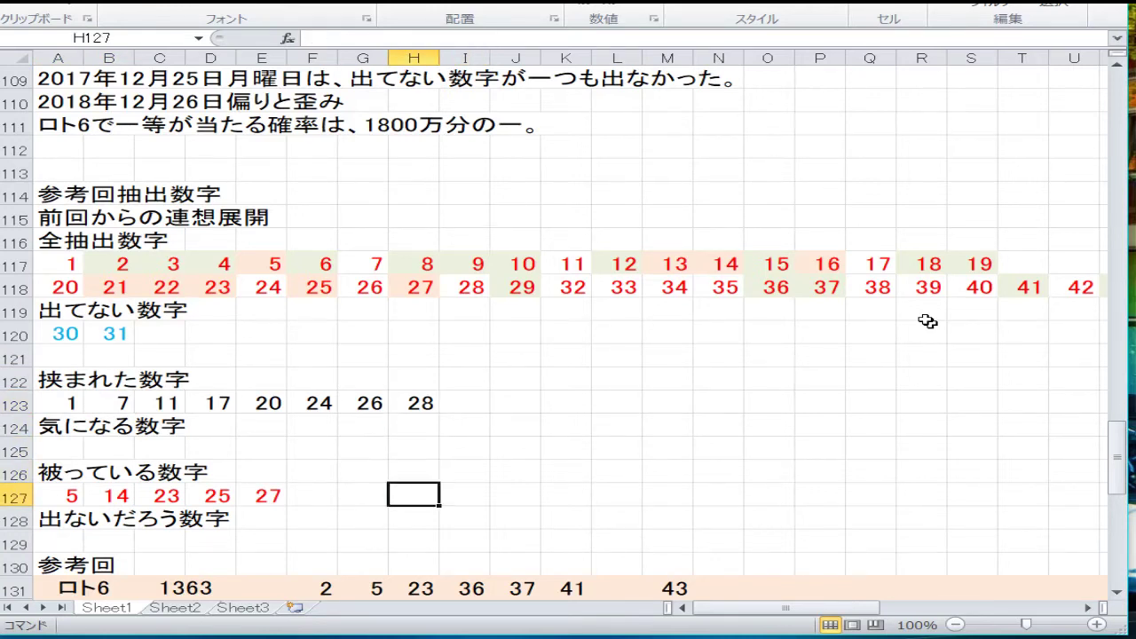
pyautogui.press('Left')
pyautogui.press('Left')
pyautogui.press('Left')
pyautogui.press('Left')
pyautogui.press('Left')
pyautogui.press('Left')
pyautogui.press('Left')
pyautogui.press('Up')
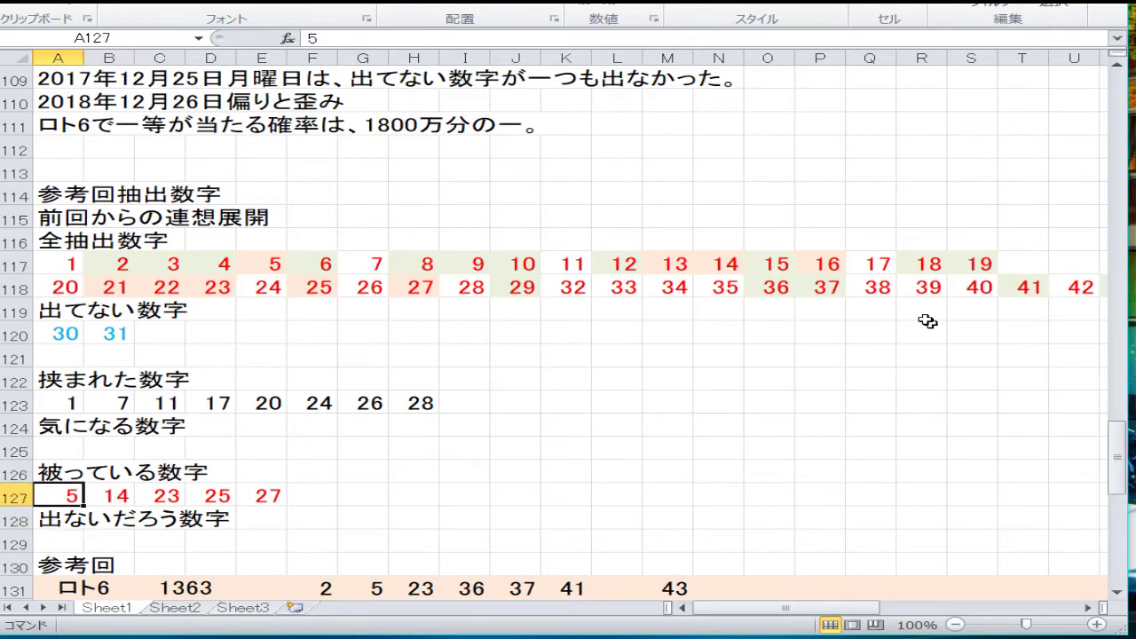
pyautogui.press('Right')
pyautogui.press('Right')
pyautogui.press('Left')
pyautogui.press('Left')
pyautogui.press('Right')
pyautogui.press('Right')
pyautogui.press('Right')
pyautogui.press('Right')
pyautogui.press('Left')
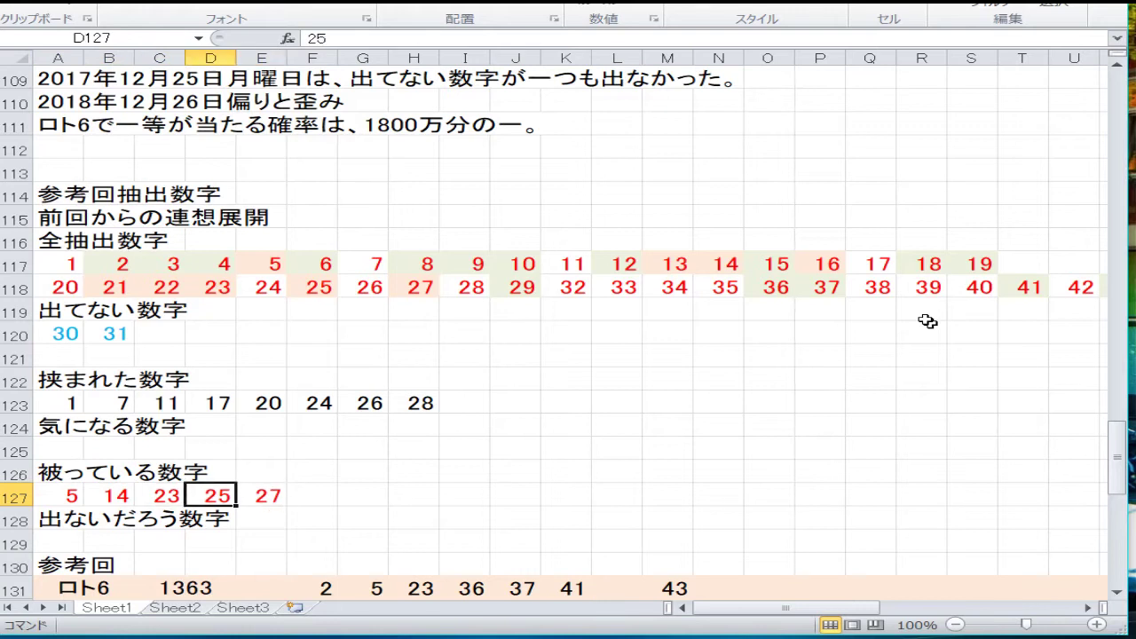
# Step: Look through the 参考回 draws and the red number lists below them, down to the 目立つ数字 in row 144
pyautogui.press('Left')
pyautogui.press('Left')
pyautogui.press('Left')
pyautogui.press('Down')
pyautogui.press('Down')
pyautogui.press('Down')
pyautogui.press('Down')
pyautogui.press('Down')
pyautogui.press('Down')
pyautogui.press('Down')
pyautogui.press('Down')
pyautogui.press('Down')
pyautogui.press('Down')
pyautogui.press('Down')
pyautogui.press('Down')
pyautogui.press('Down')
pyautogui.press('Down')
pyautogui.press('Down')
pyautogui.press('Down')
pyautogui.press('Down')
pyautogui.press('Down')
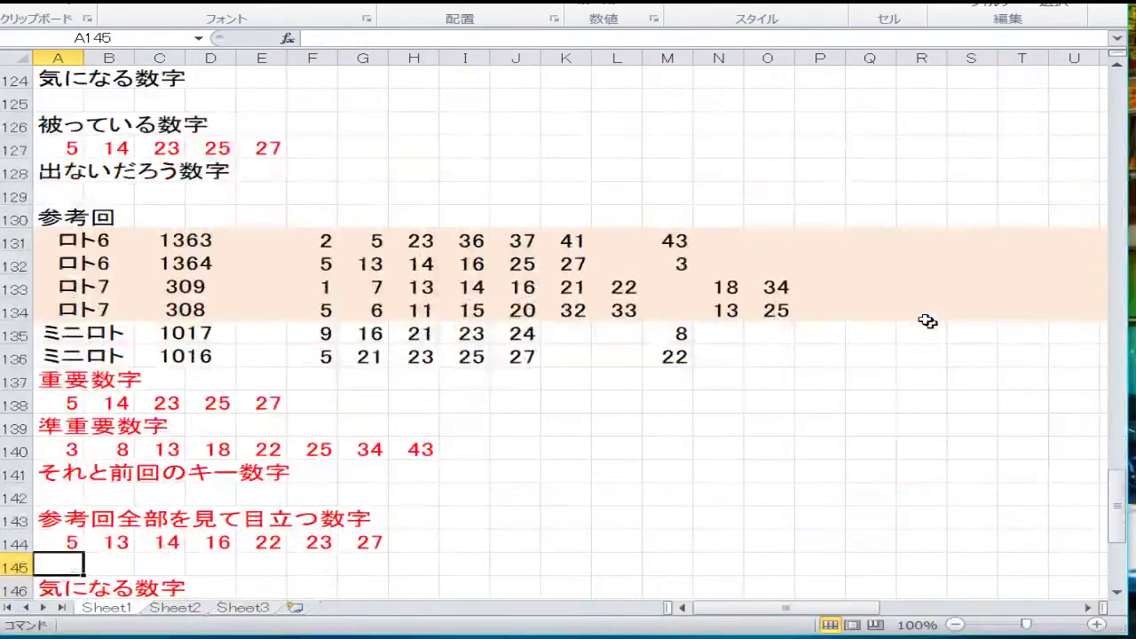
# Step: Check back over the 参考回 draws in rows 131 to 136 and go to the 重要数字 in row 138
pyautogui.press('Up')
pyautogui.press('Up')
pyautogui.press('Up')
pyautogui.press('Up')
pyautogui.press('Up')
pyautogui.press('Up')
pyautogui.press('Up')
pyautogui.press('Up')
pyautogui.press('Up')
pyautogui.press('Up')
pyautogui.press('Up')
pyautogui.press('Up')
pyautogui.press('Up')
pyautogui.press('Up')
pyautogui.press('Down')
pyautogui.press('Down')
pyautogui.press('Down')
pyautogui.press('Down')
pyautogui.press('Down')
pyautogui.press('Down')
pyautogui.press('Down')
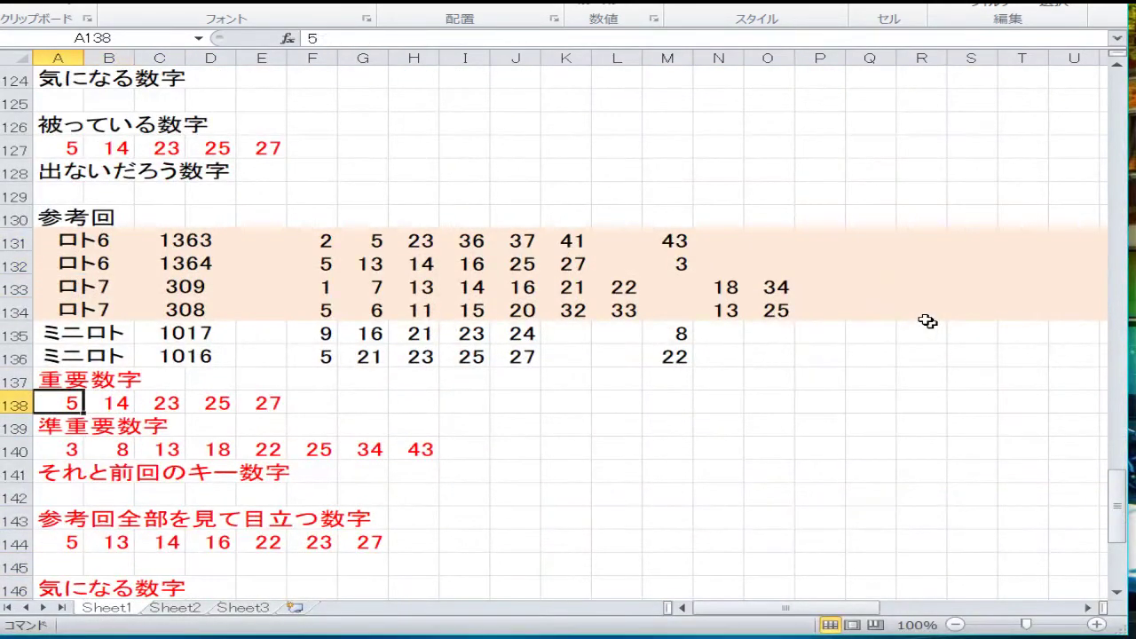
# Step: Look once more over the 参考回 draws from ロト6 1363 to ミニロト 1016, ending at the 重要数字 list in row 138
pyautogui.press('Up')
pyautogui.press('Up')
pyautogui.press('Up')
pyautogui.press('Up')
pyautogui.press('Up')
pyautogui.press('Up')
pyautogui.press('Up')
pyautogui.press('Down')
pyautogui.press('Down')
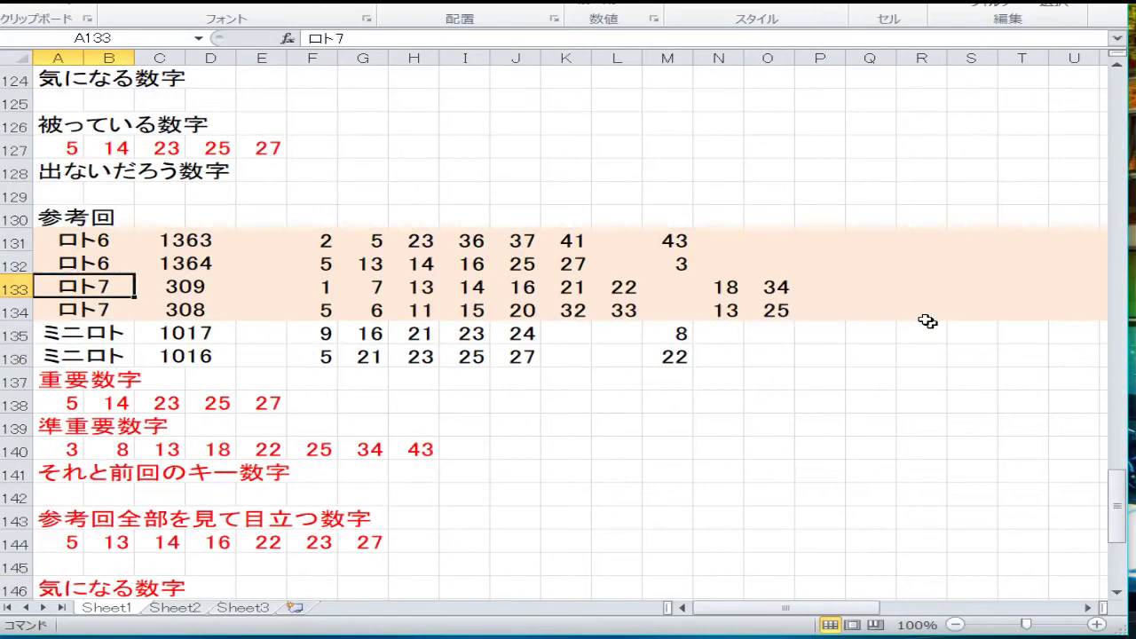
pyautogui.press('Down')
pyautogui.press('Down')
pyautogui.press('Down')
pyautogui.press('Down')
pyautogui.press('Down')
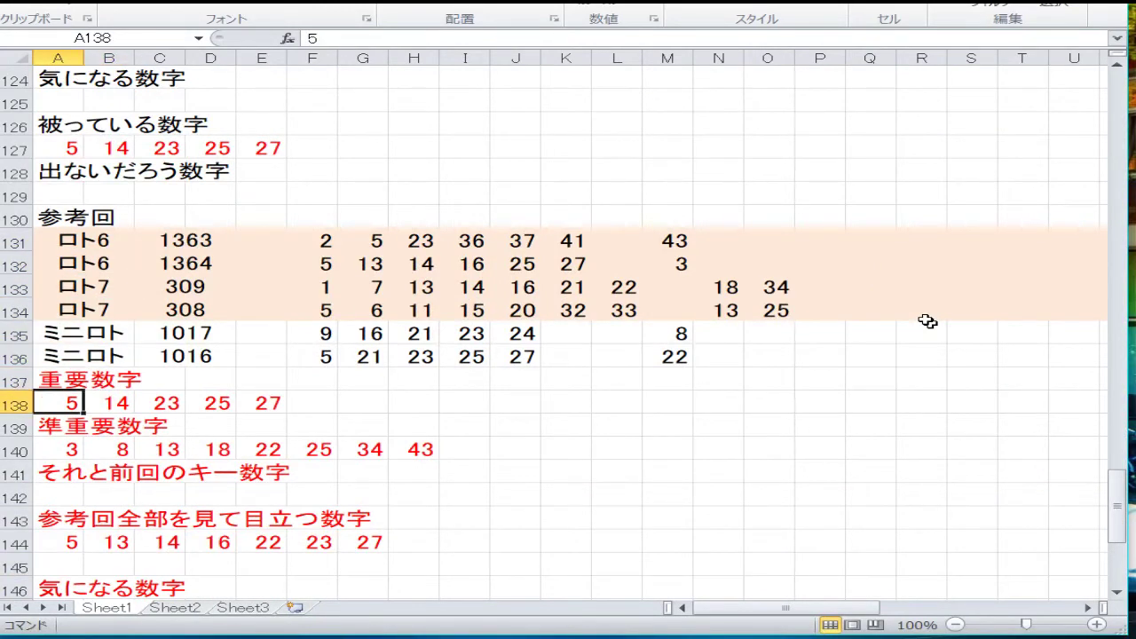
# Step: Review all the 準重要数字 entries across row 140
pyautogui.press('Down')
pyautogui.press('Down')
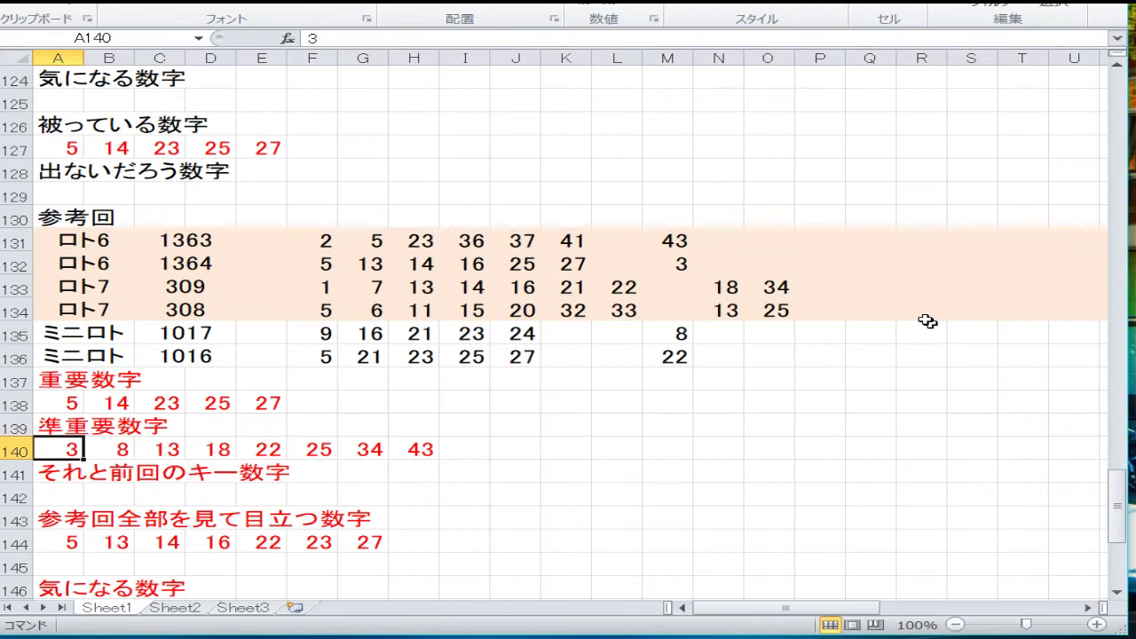
pyautogui.press('Right')
pyautogui.press('Right')
pyautogui.press('Right')
pyautogui.press('Right')
pyautogui.press('Right')
pyautogui.press('Right')
pyautogui.press('Right')
pyautogui.press('Right')
pyautogui.press('Right')
pyautogui.press('Left')
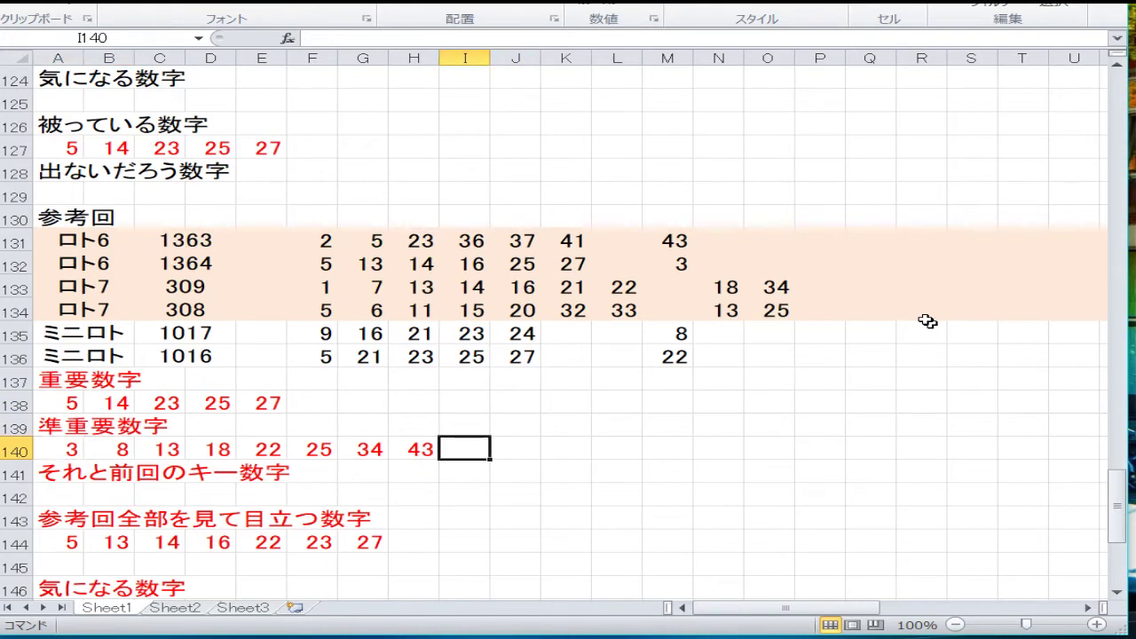
pyautogui.press('Left')
pyautogui.press('Left')
pyautogui.press('Left')
pyautogui.press('Left')
pyautogui.press('Home')
# Step: Review the 気になる数字 in row 147 and the 参考回全部を見て目立つ数字 across row 144
pyautogui.press('Down')
pyautogui.press('Down')
pyautogui.press('Down')
pyautogui.press('Down')
pyautogui.press('Down')
pyautogui.press('Down')
pyautogui.press('Down')
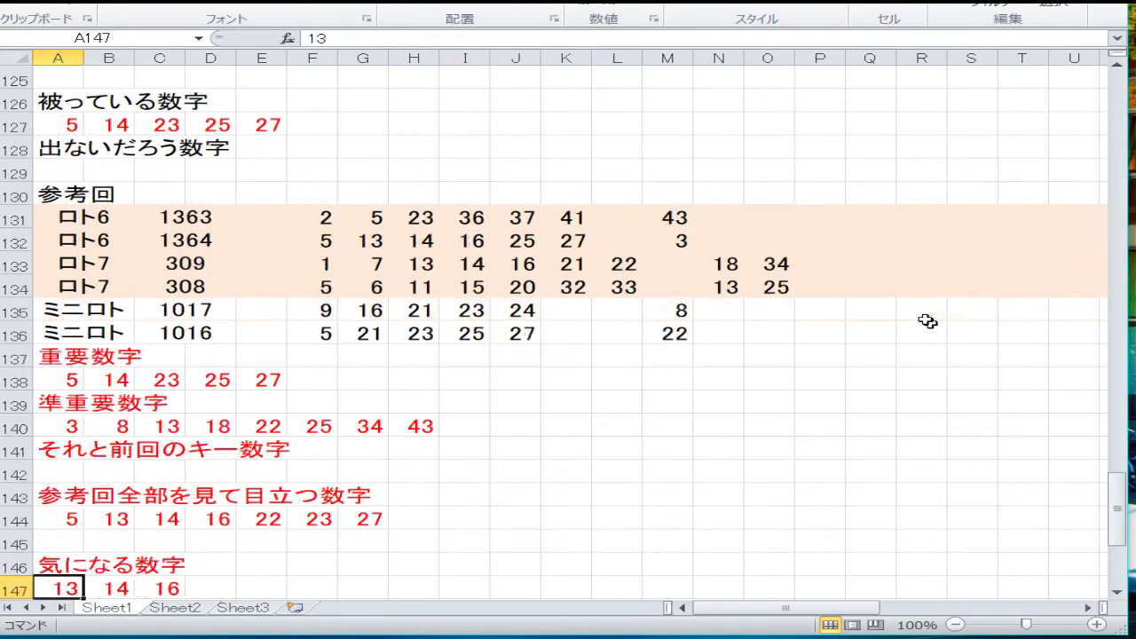
pyautogui.press('Up')
pyautogui.press('Up')
pyautogui.press('Up')
pyautogui.press('Right')
pyautogui.press('Right')
pyautogui.press('Right')
pyautogui.press('Right')
pyautogui.press('Right')
pyautogui.press('Right')
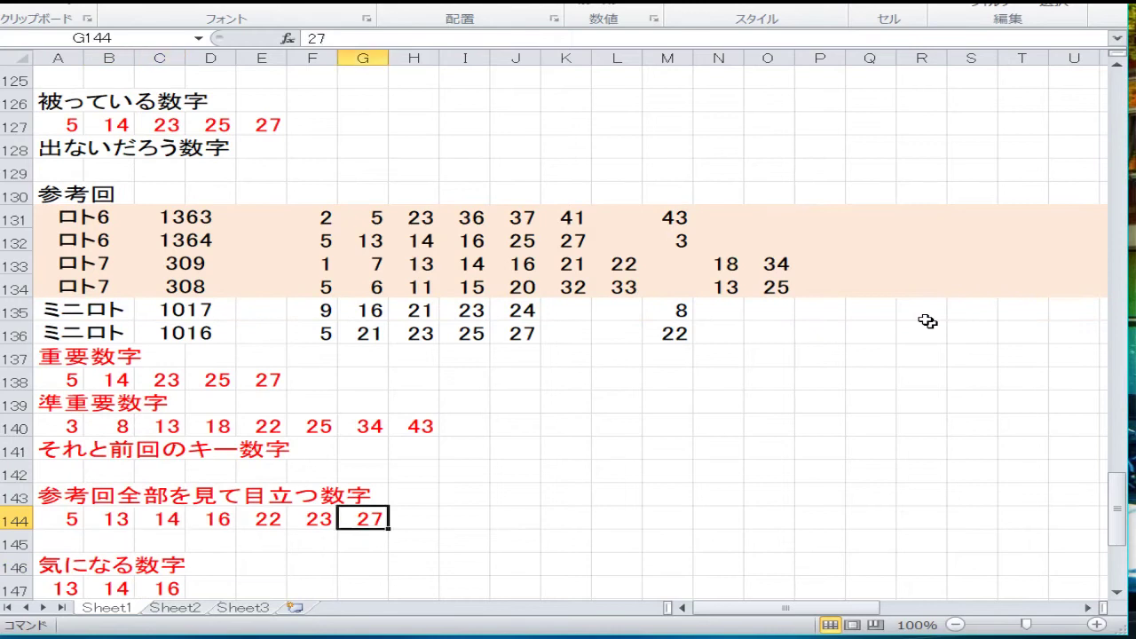
pyautogui.press('Left')
pyautogui.press('Home')
# Step: Examine the 前回の数字からの連想展開 grid in rows 149 to 153
pyautogui.press('Down')
pyautogui.press('Down')
pyautogui.press('Down')
pyautogui.press('Down')
pyautogui.press('Down')
pyautogui.press('Down')
pyautogui.press('Down')
pyautogui.press('Down')
pyautogui.press('Down')
pyautogui.press('Down')
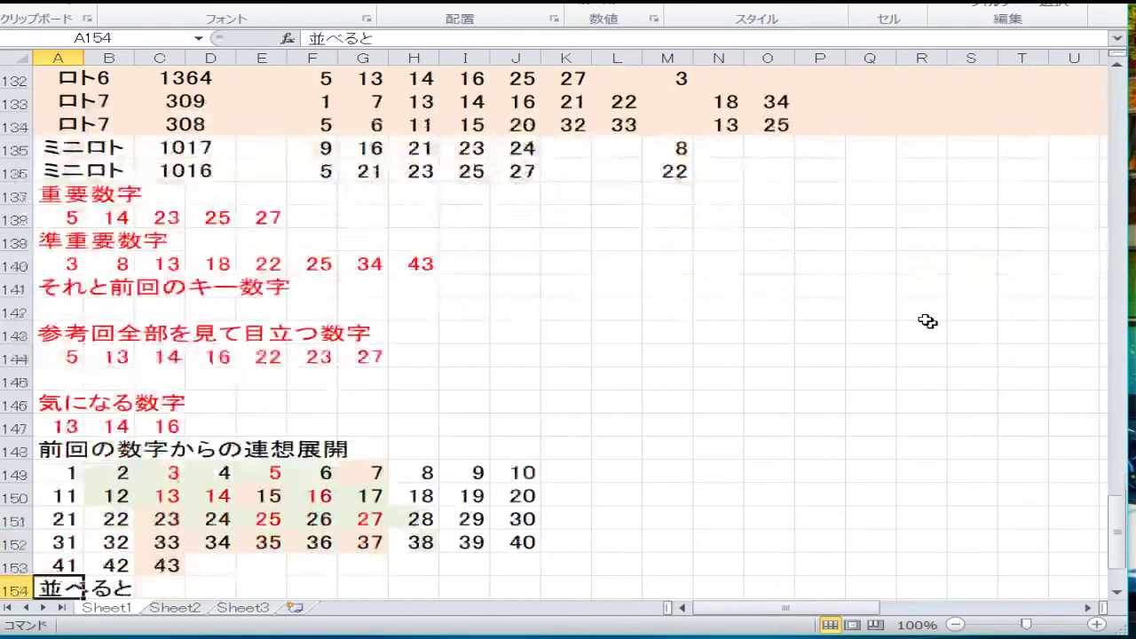
pyautogui.press('Up')
pyautogui.press('Up')
pyautogui.press('Up')
pyautogui.press('Up')
# Step: Look through the lists below the grid, checking the 並べると numbers in row 155 and the 注意数字 in row 157
pyautogui.press('Down')
pyautogui.press('Down')
pyautogui.press('Down')
pyautogui.press('Down')
pyautogui.press('Down')
pyautogui.press('Down')
pyautogui.press('Down')
pyautogui.press('Down')
pyautogui.press('Down')
pyautogui.press('Down')
pyautogui.press('Down')
pyautogui.press('Down')
pyautogui.press('Down')
pyautogui.press('Down')
pyautogui.press('Down')
pyautogui.press('Down')
pyautogui.press('Down')
pyautogui.press('Down')
pyautogui.press('Down')
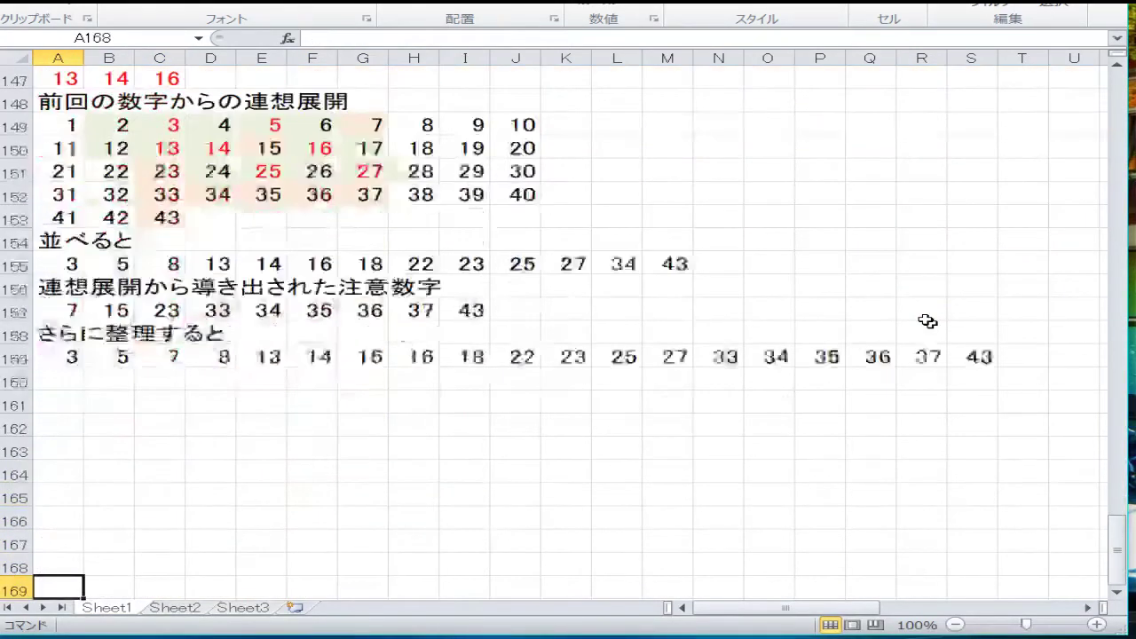
pyautogui.press('Up')
pyautogui.press('Up')
pyautogui.press('Up')
pyautogui.press('Up')
pyautogui.press('Up')
pyautogui.press('Up')
pyautogui.press('Up')
pyautogui.press('Up')
pyautogui.press('Up')
pyautogui.press('Up')
pyautogui.press('Up')
pyautogui.press('Up')
pyautogui.press('Up')
pyautogui.press('Up')
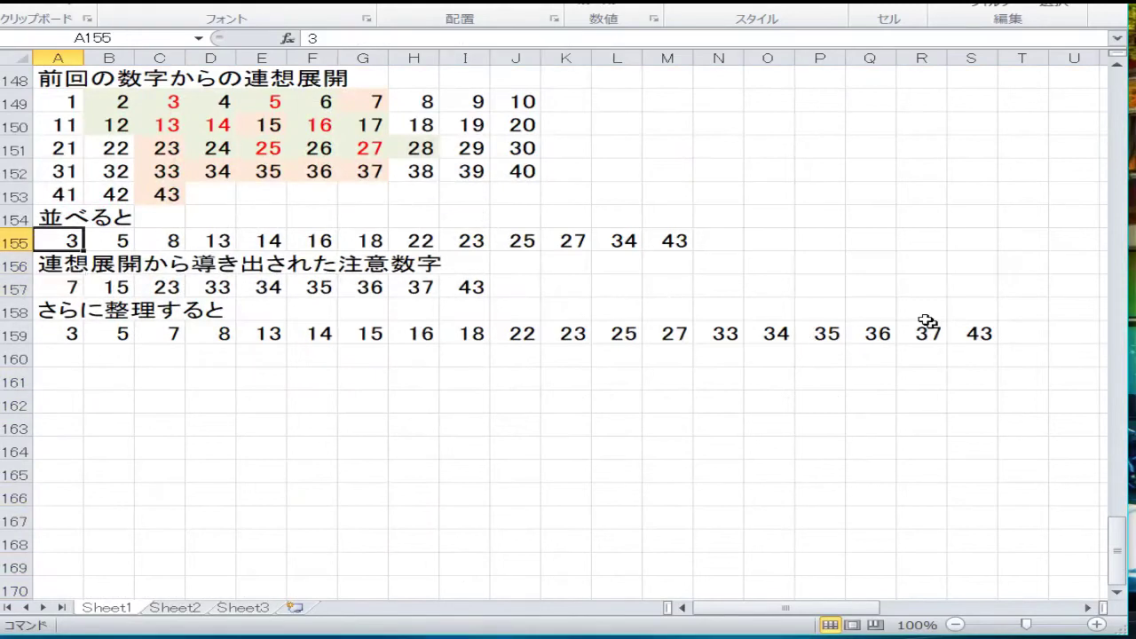
pyautogui.press('Down')
pyautogui.press('Down')
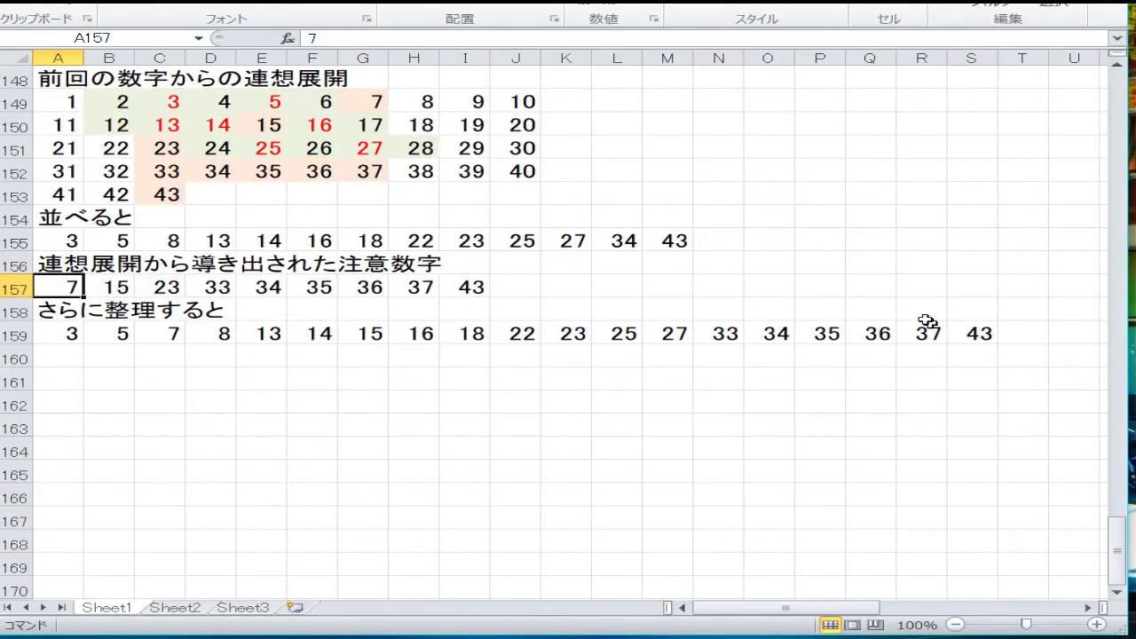
# Step: Review the whole さらに整理すると number list across row 159
pyautogui.press('Down')
pyautogui.press('Down')
pyautogui.press('Right')
pyautogui.press('Right')
pyautogui.press('Right')
pyautogui.press('Right')
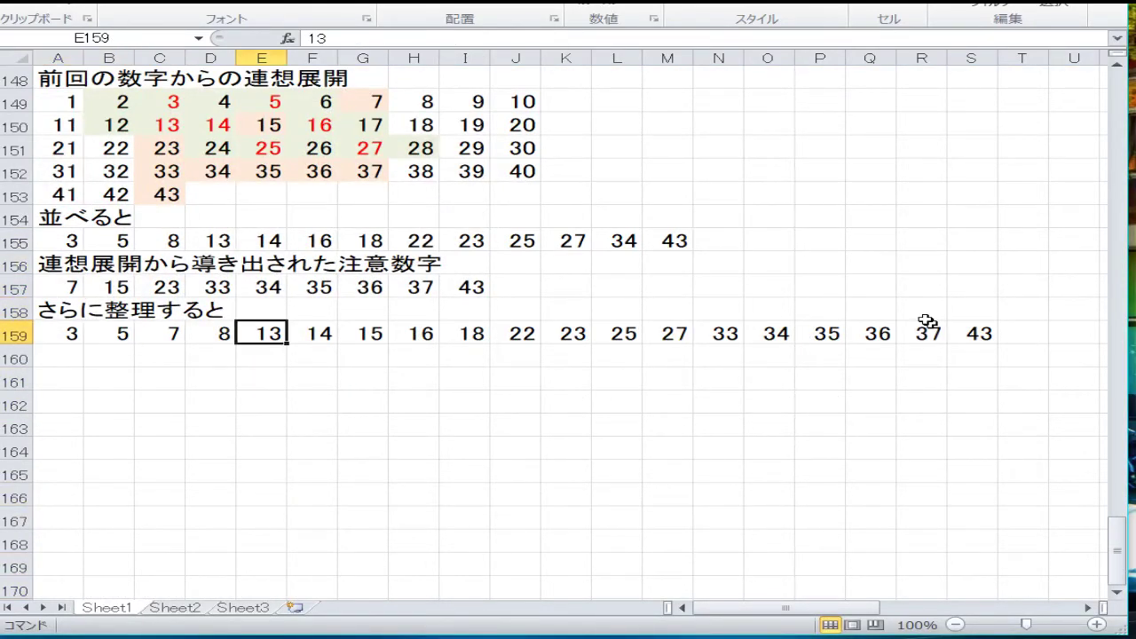
pyautogui.press('Right')
pyautogui.press('Right')
pyautogui.press('Right')
pyautogui.press('Right')
pyautogui.press('Right')
pyautogui.press('Right')
pyautogui.press('Right')
pyautogui.press('Right')
pyautogui.press('Right')
pyautogui.press('Right')
pyautogui.press('Right')
pyautogui.press('Right')
pyautogui.press('Right')
pyautogui.press('Right')
pyautogui.press('Left')
pyautogui.press('Left')
pyautogui.press('Left')
pyautogui.press('Left')
pyautogui.press('Left')
pyautogui.press('Left')
pyautogui.press('Left')
pyautogui.press('Left')
pyautogui.press('Left')
pyautogui.press('Left')
pyautogui.press('Left')
pyautogui.press('Left')
pyautogui.press('Left')
pyautogui.press('Left')
pyautogui.press('Left')
pyautogui.press('Left')
pyautogui.press('Left')
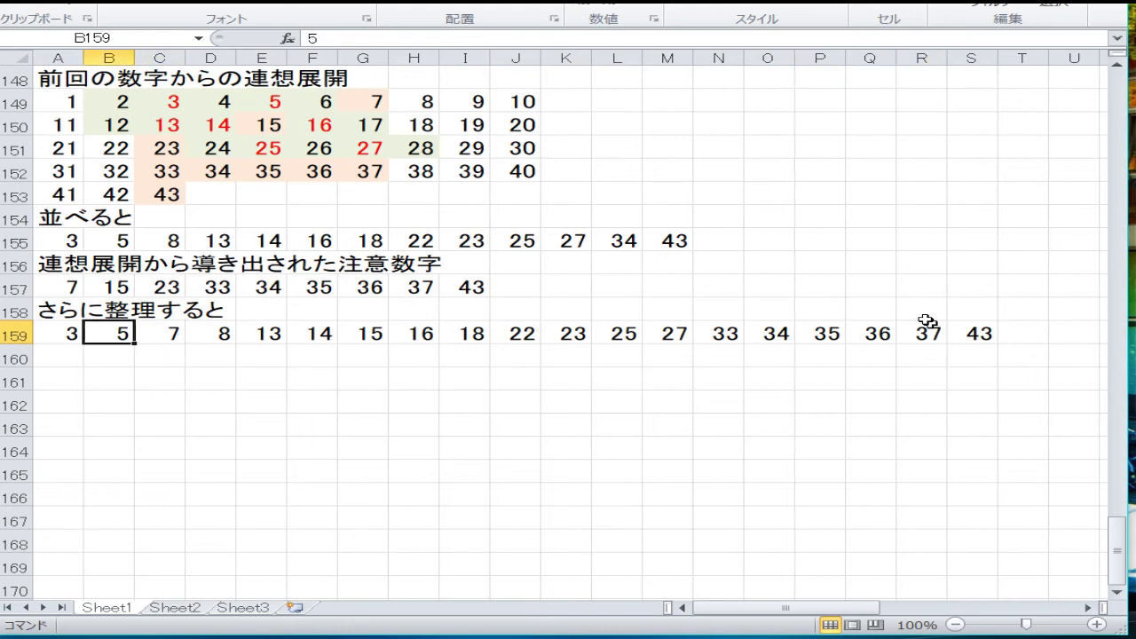
pyautogui.press('Left')
# Step: Enter the predicted numbers 3, 5, 13, 14, 16 and 43 in cells A162 to F162
pyautogui.press('Down')
pyautogui.press('Down')
pyautogui.press('Down')
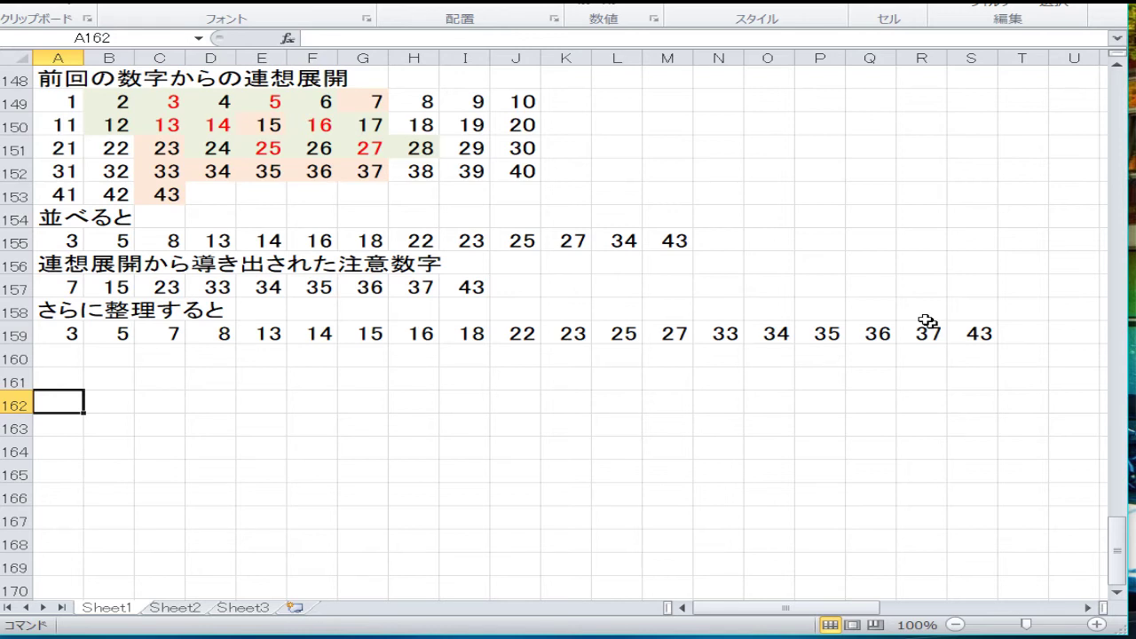
pyautogui.write('3')
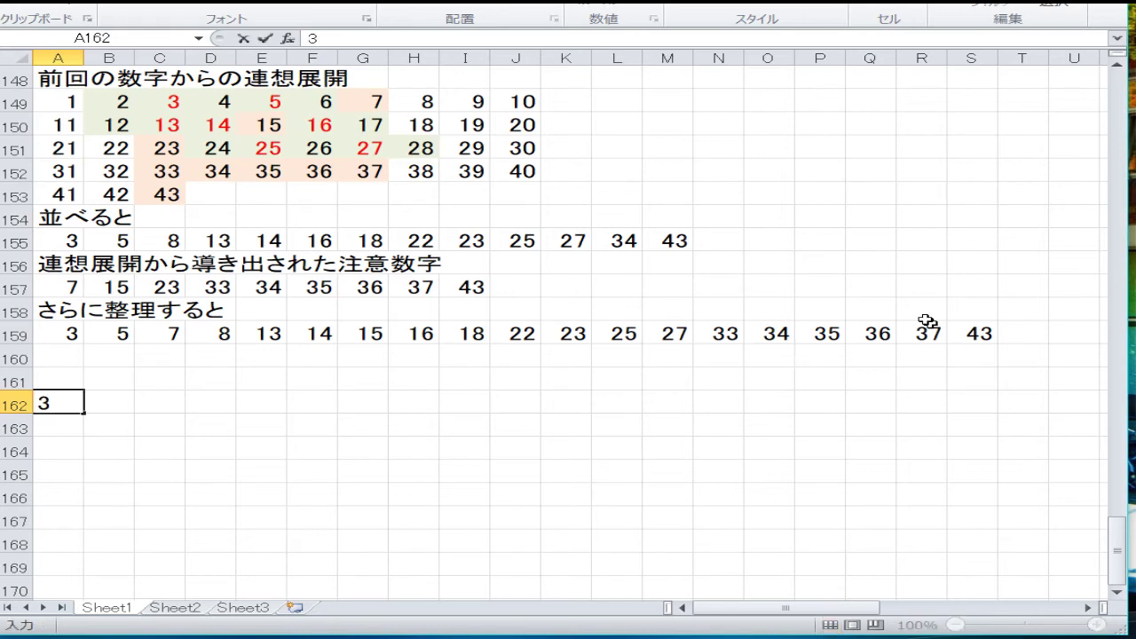
pyautogui.press('Tab')
pyautogui.write('5')
pyautogui.press('Tab')
pyautogui.write('13')
pyautogui.press('Tab')
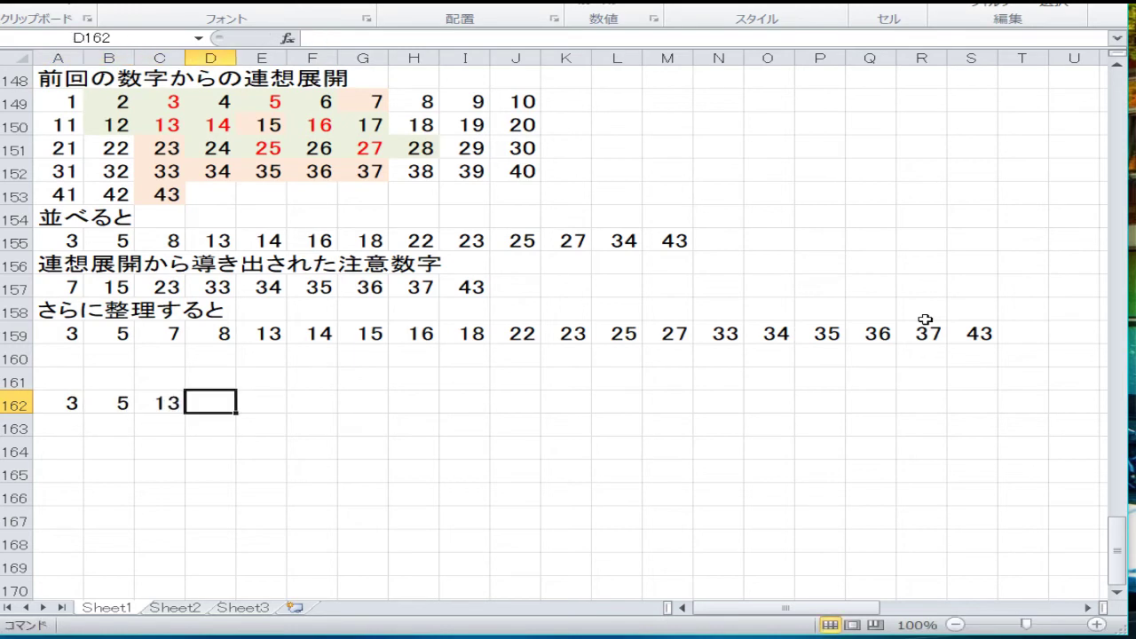
pyautogui.write('14')
pyautogui.press('Tab')
pyautogui.write('16')
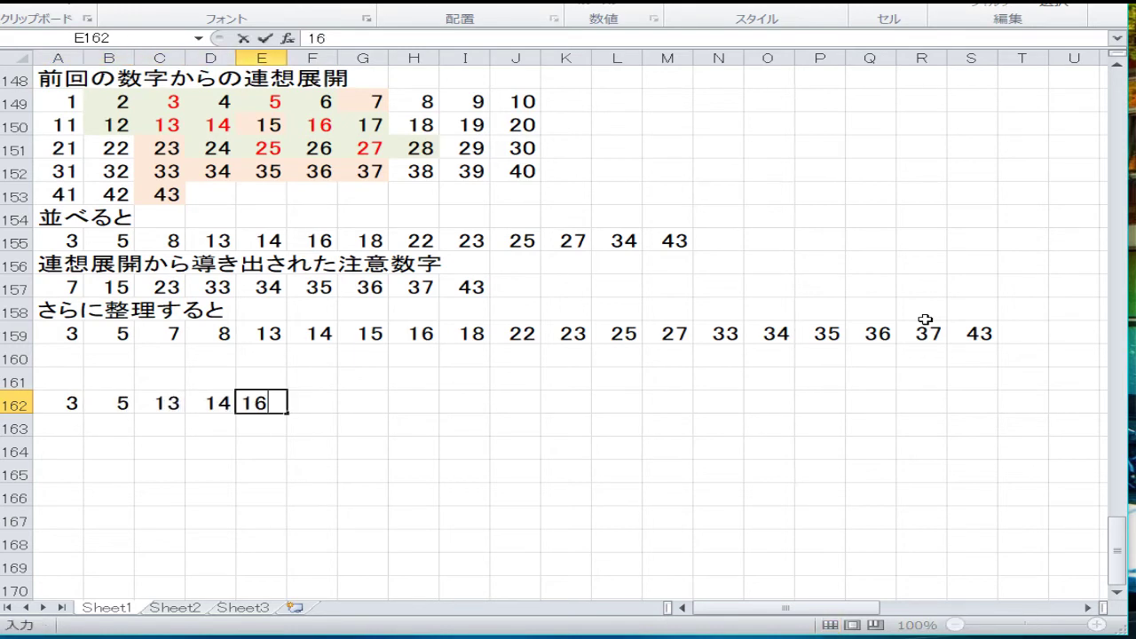
pyautogui.press('Tab')
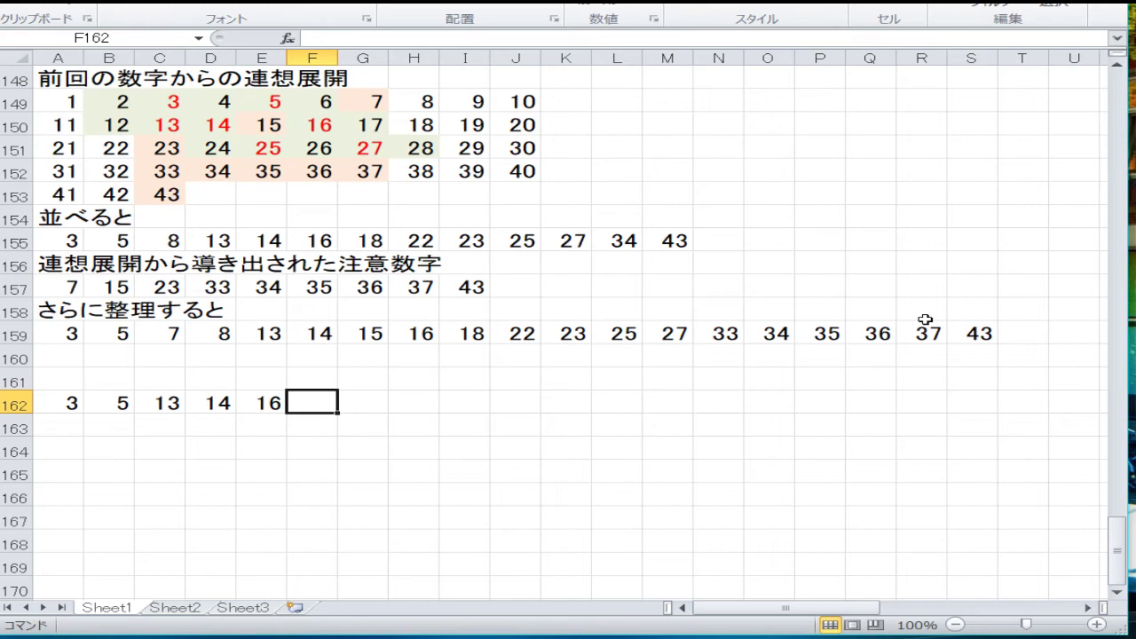
pyautogui.write('43')
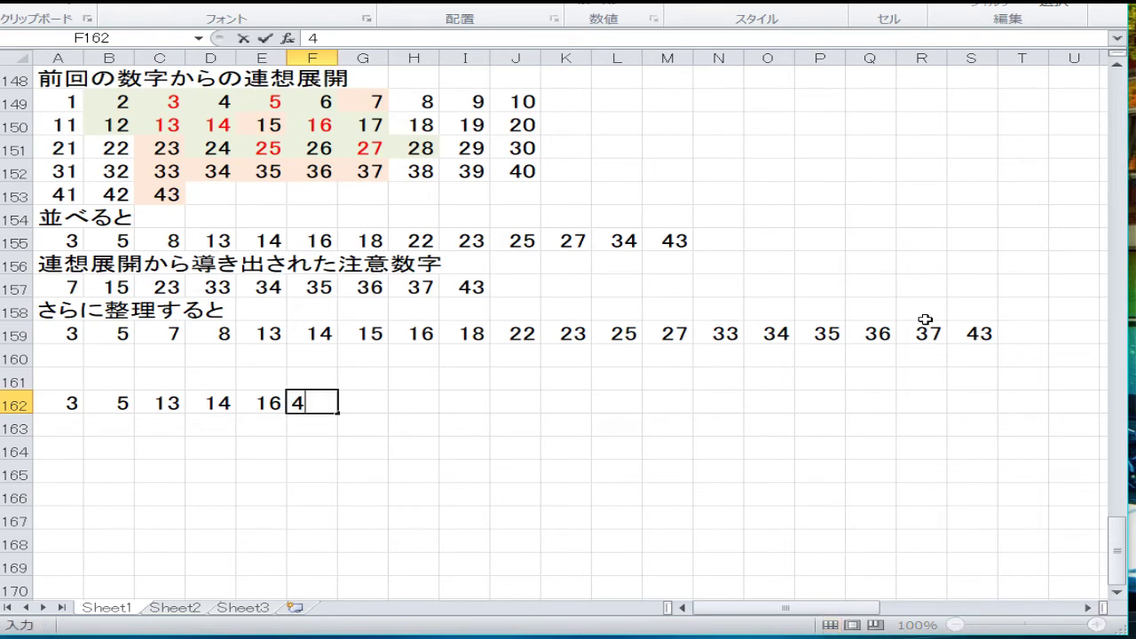
pyautogui.press('Return')
# Step: Finish the combination in row 162 with 43 in F162 and add the note これ beside it in G162
pyautogui.press('Up')
pyautogui.press('Tab')
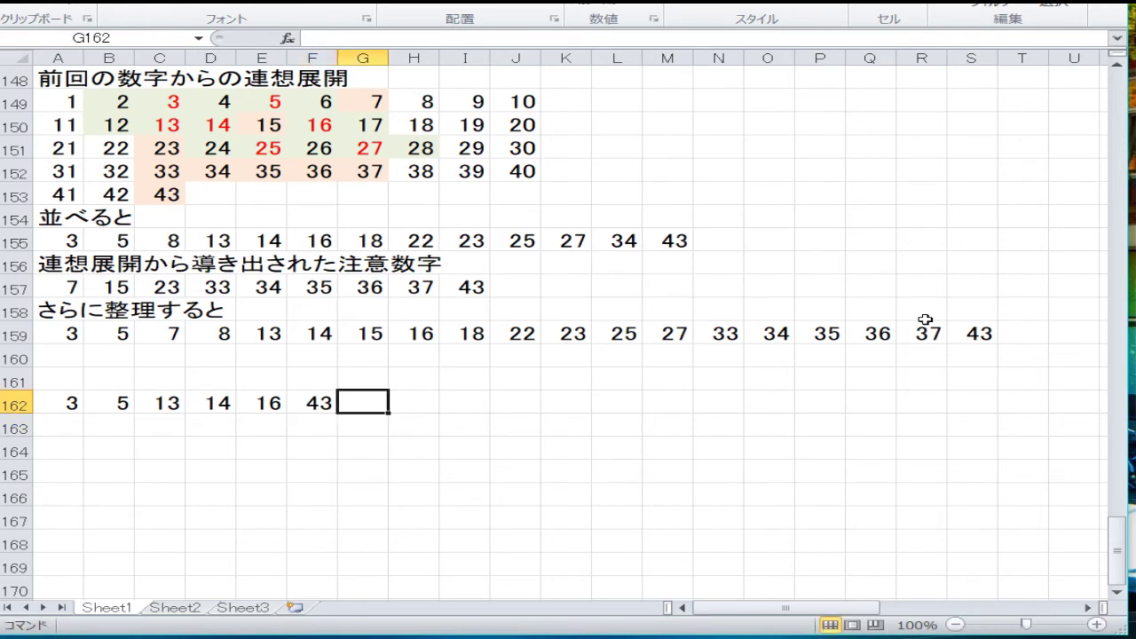
pyautogui.press('Zenkaku_Hankaku')
pyautogui.write('kore')
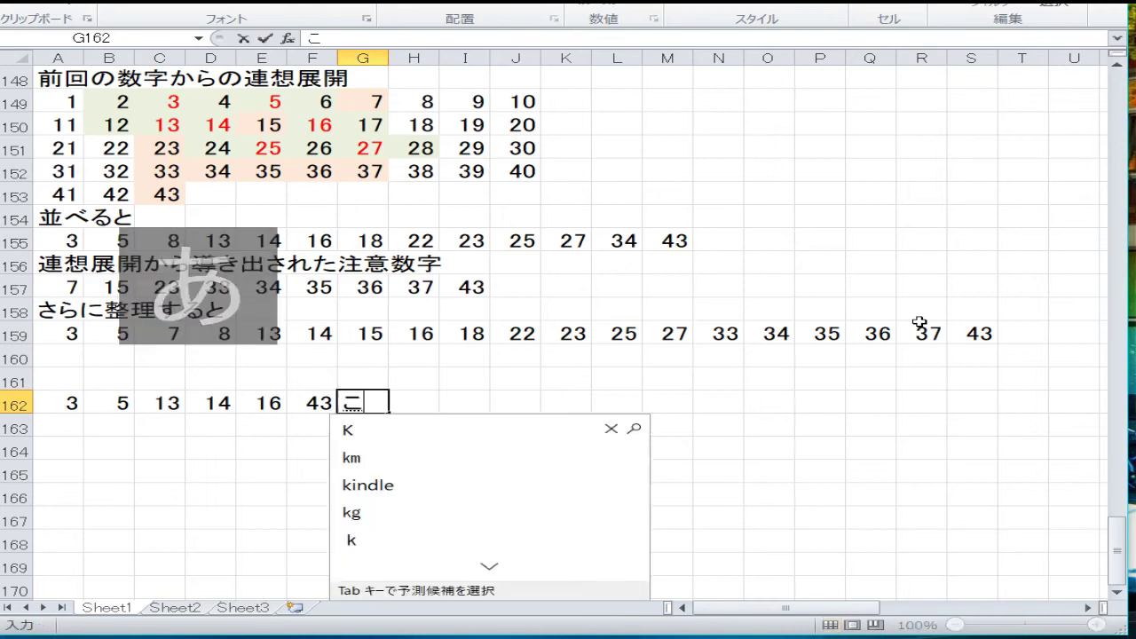
pyautogui.press('Return')
pyautogui.press('Return')
pyautogui.press('Return')
pyautogui.press('Zenkaku_Hankaku')
# Step: Enter the second predicted combination 1, 7, 13, 14, 16 and 33 in cells A163 to F163
pyautogui.press('Up')
pyautogui.press('Left')
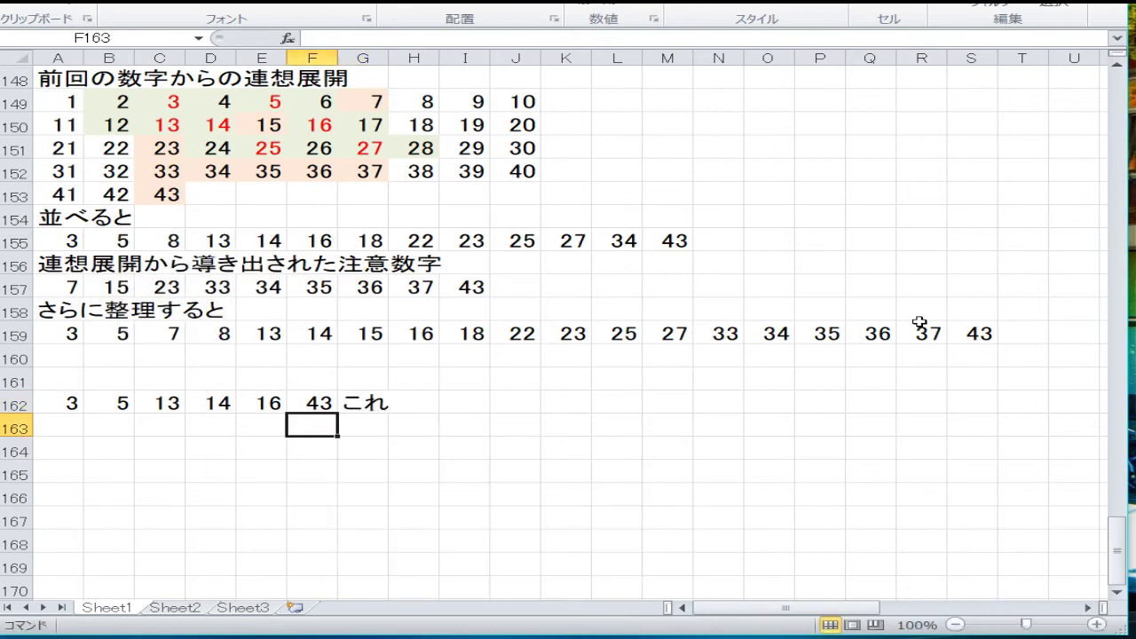
pyautogui.press('Home')
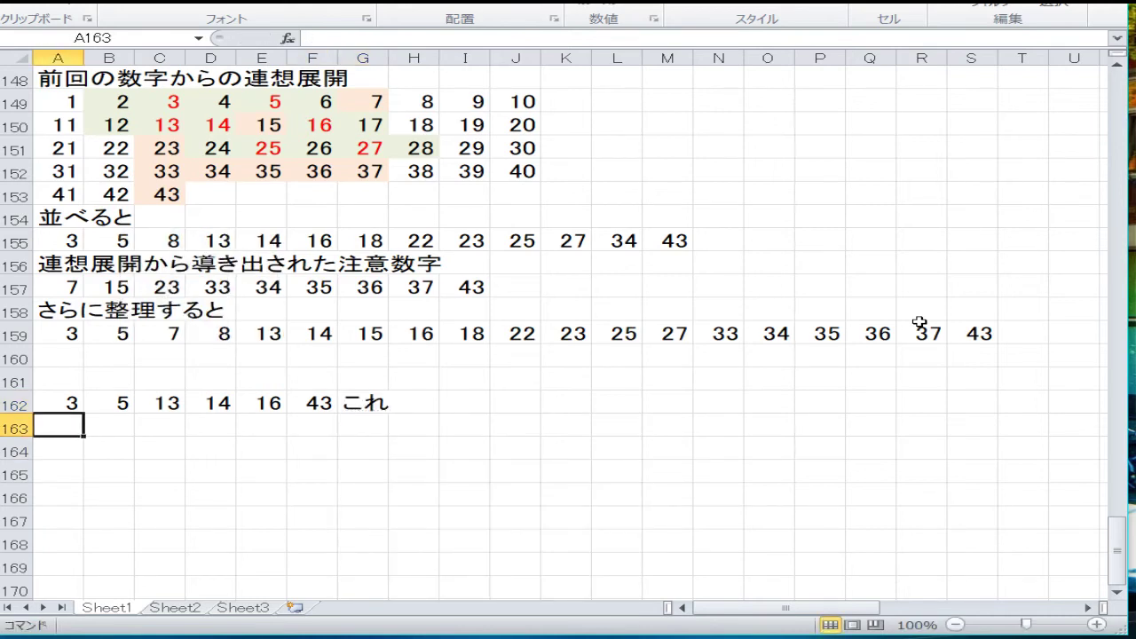
pyautogui.write('1')
pyautogui.press('Tab')
pyautogui.write('7')
pyautogui.press('Tab')
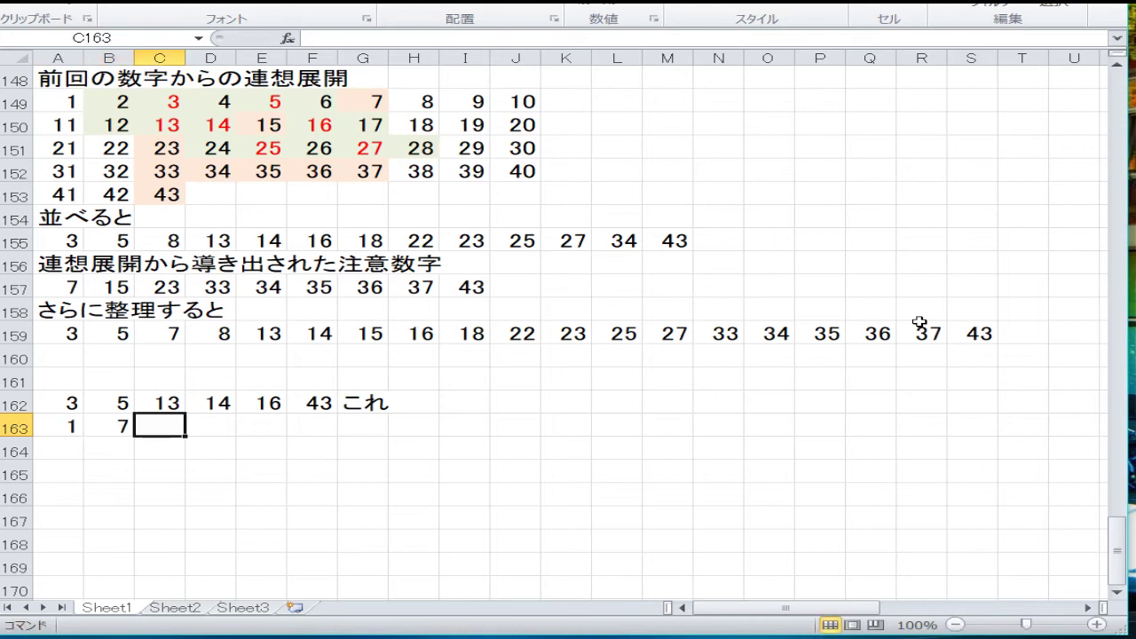
pyautogui.write('13')
pyautogui.press('Tab')
pyautogui.write('14')
pyautogui.press('Tab')
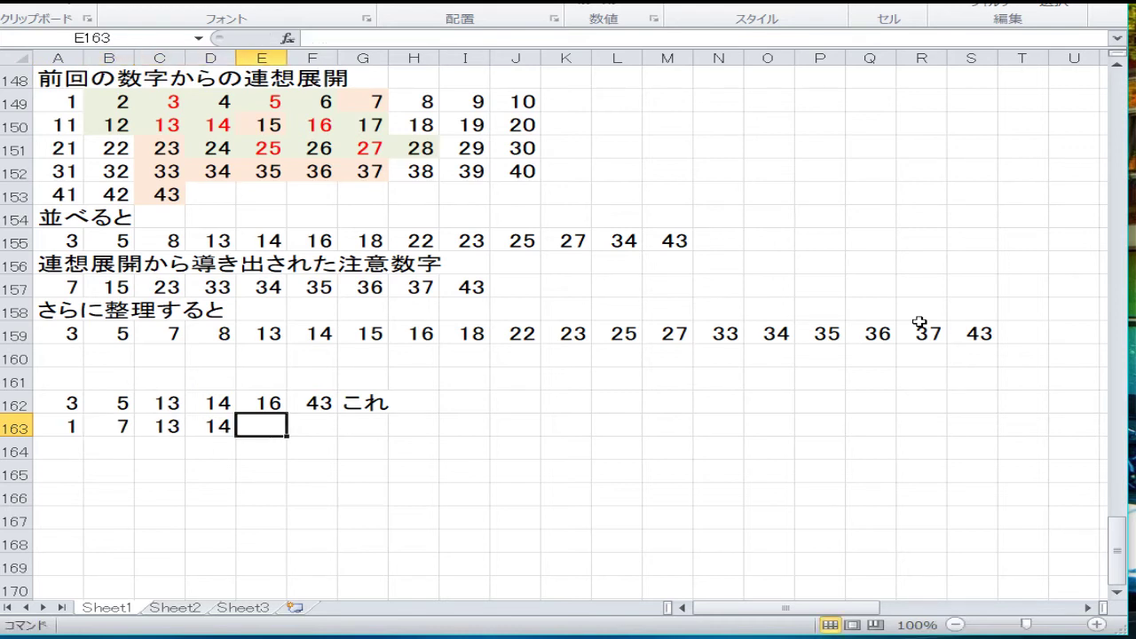
pyautogui.write('16')
pyautogui.press('Tab')
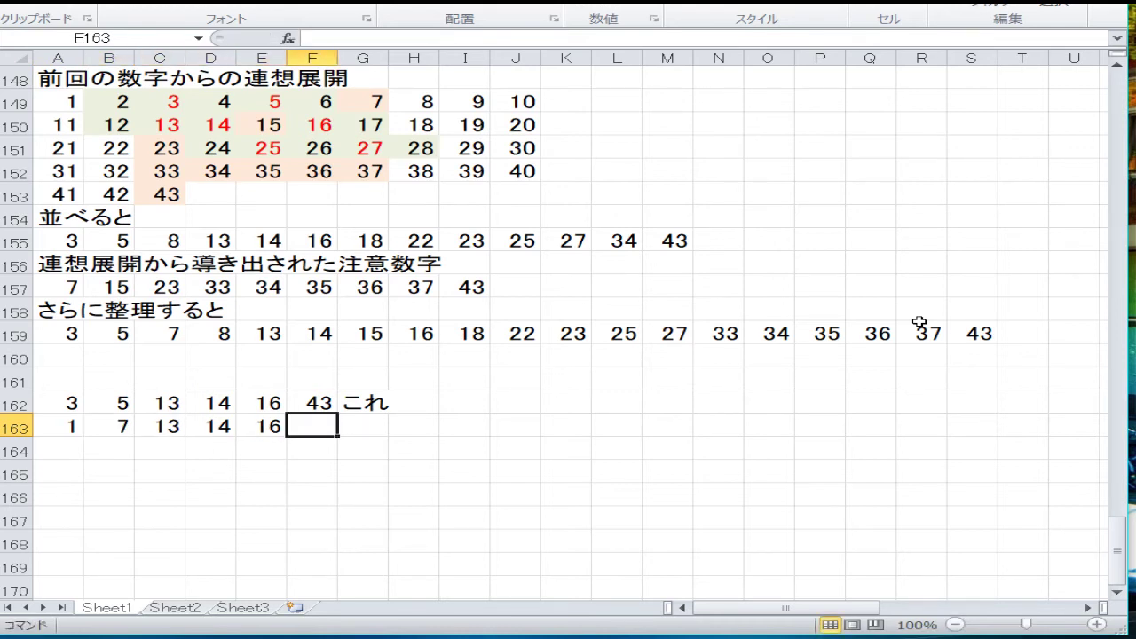
pyautogui.write('33')
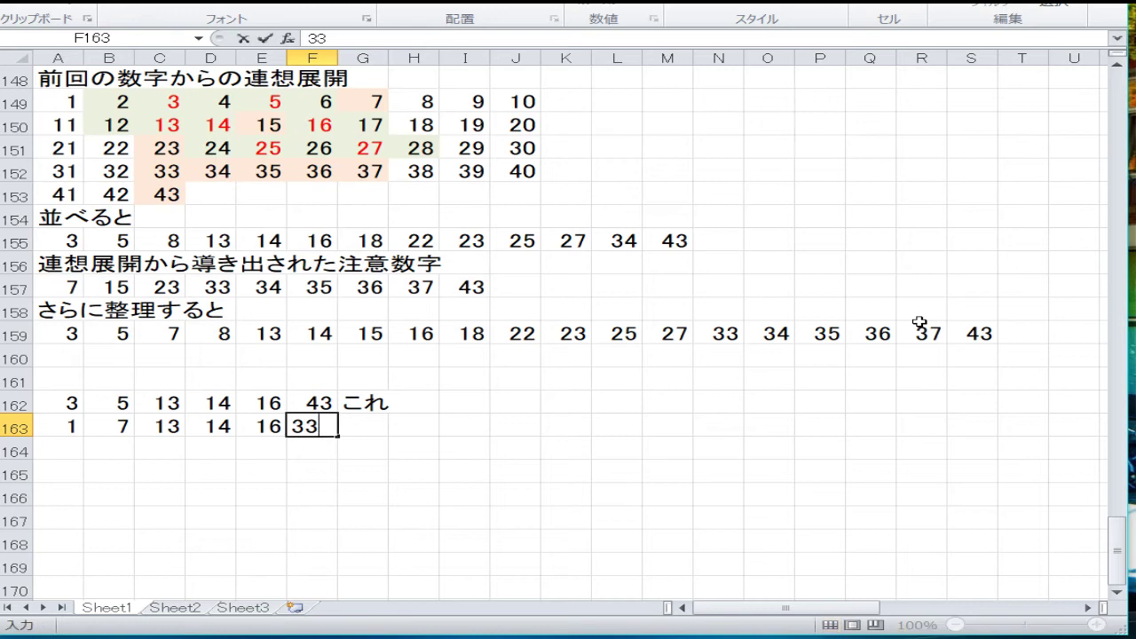
pyautogui.press('Return')
# Step: Enter the third predicted combination 2, 13, 14, 16, 28 and 36 in cells A164 to F164
pyautogui.press('Left')
pyautogui.press('Left')
pyautogui.press('Left')
pyautogui.press('Left')
pyautogui.press('Left')
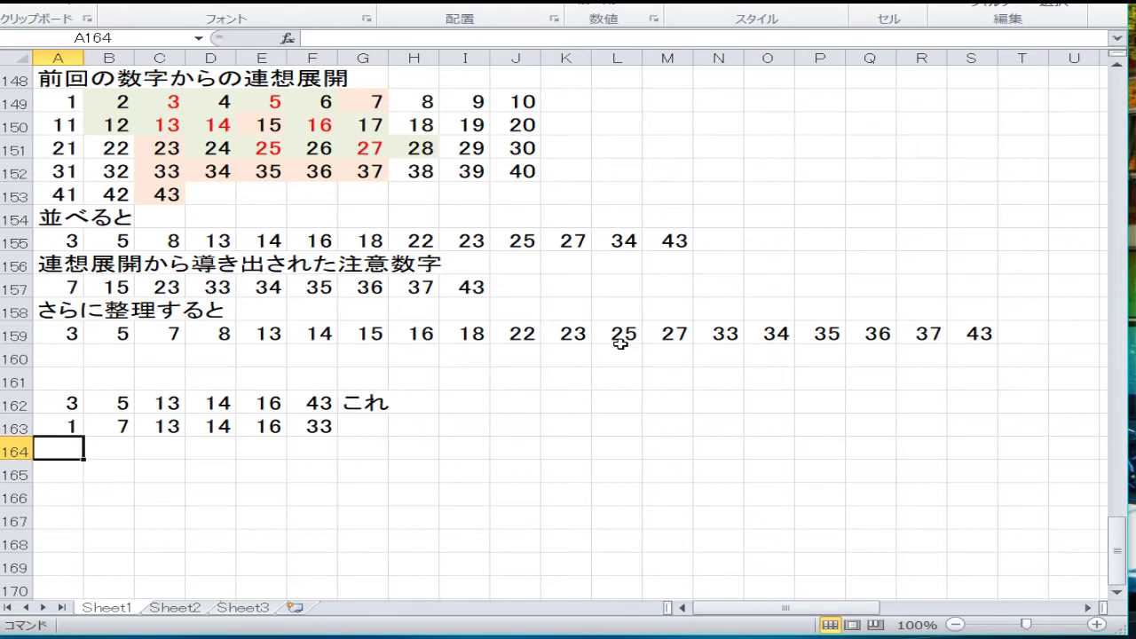
pyautogui.write('2')
pyautogui.press('Right')
pyautogui.write('13')
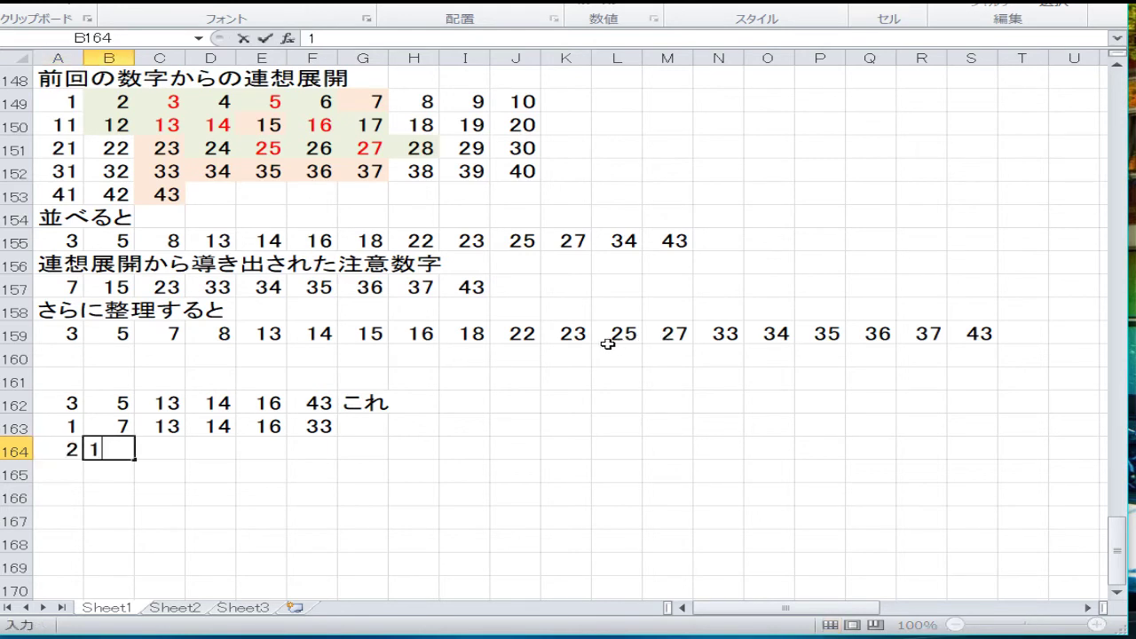
pyautogui.press('Right')
pyautogui.write('14')
pyautogui.press('Right')
pyautogui.write('16')
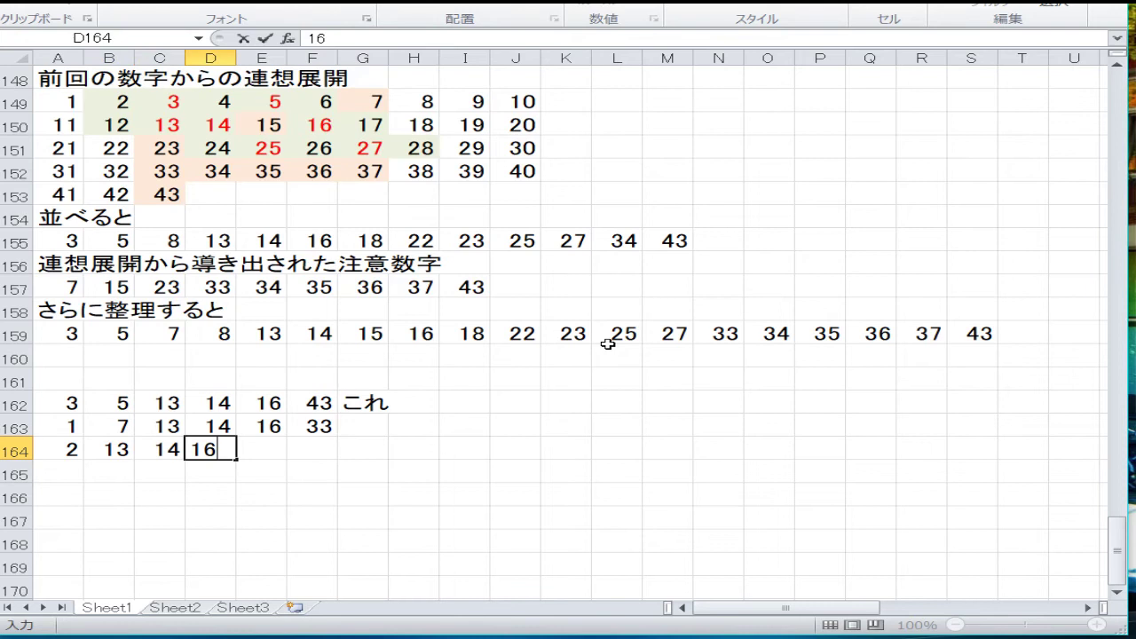
pyautogui.press('Right')
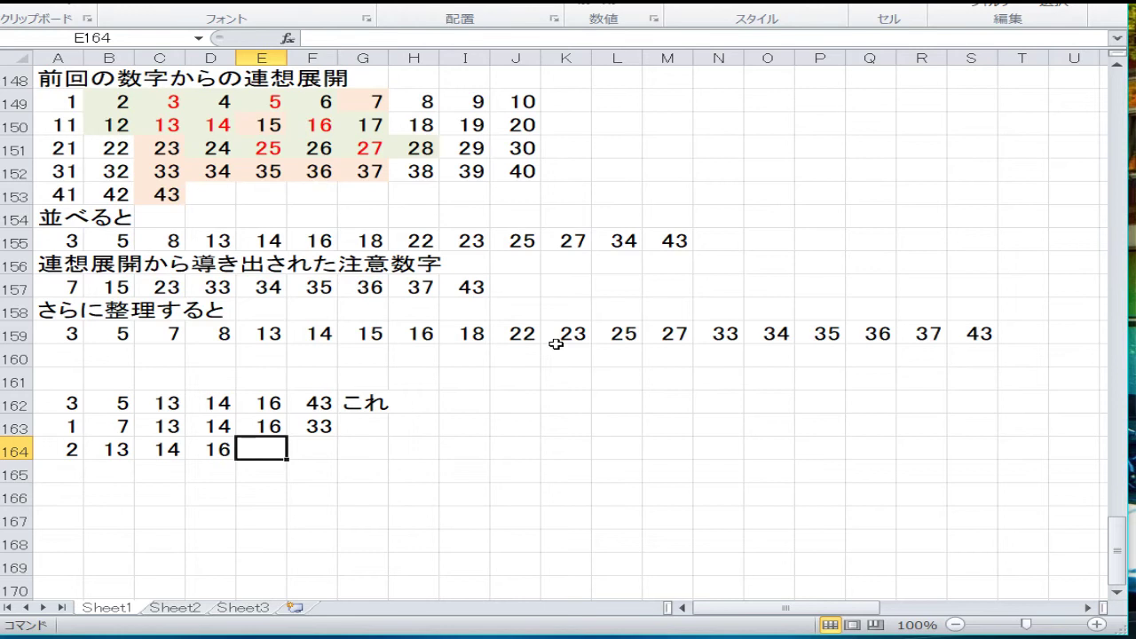
pyautogui.write('28')
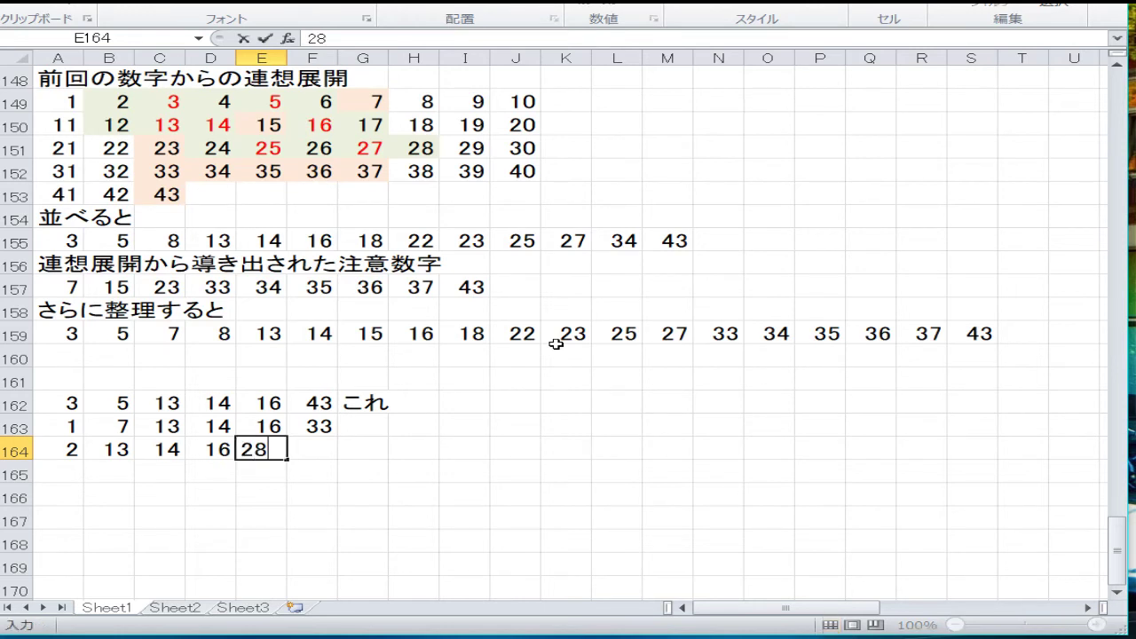
pyautogui.press('Right')
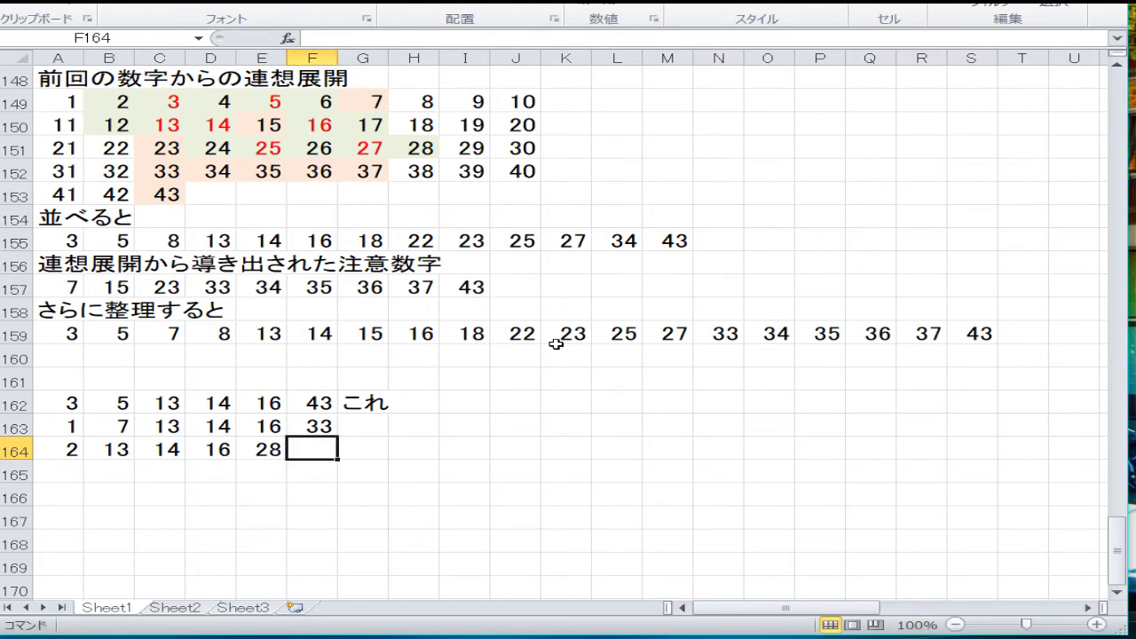
pyautogui.write('36')
pyautogui.press('Return')
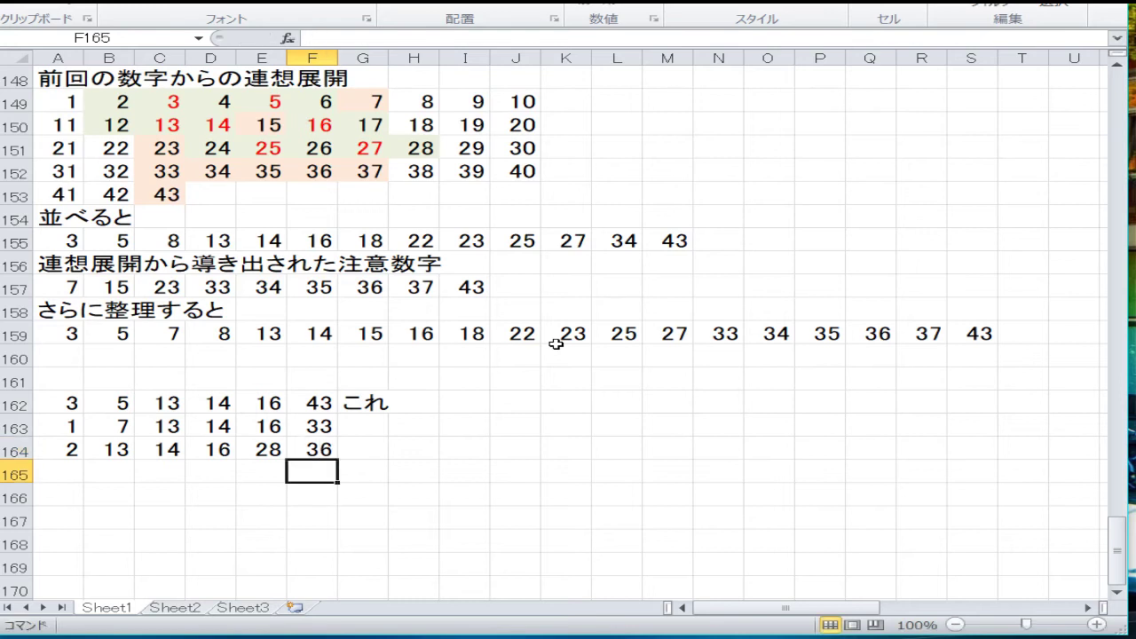
# Step: Go back up to the 参考回 section and review the ロト6, ロト7 and ミニロト draws in rows 131 to 136
pyautogui.press('Left')
pyautogui.press('Left')
pyautogui.press('Left')
pyautogui.press('Left')
pyautogui.press('Left')
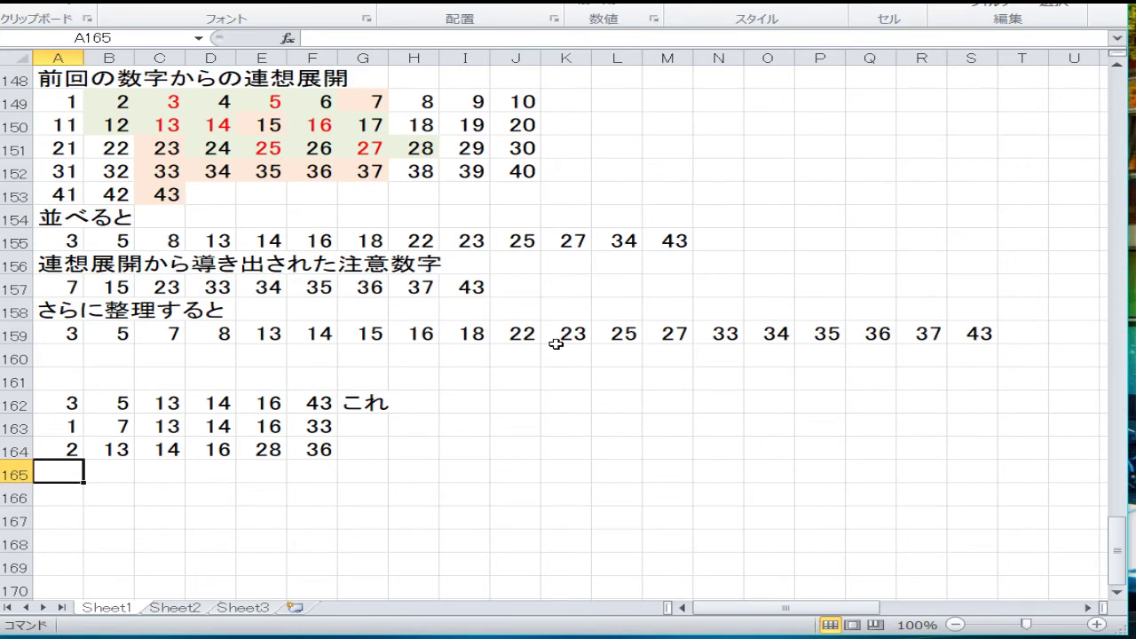
pyautogui.press('Up')
pyautogui.press('Up')
pyautogui.press('Up')
pyautogui.press('Up')
pyautogui.press('Up')
pyautogui.press('Up')
pyautogui.press('Up')
pyautogui.press('Up')
pyautogui.press('Up')
pyautogui.press('Up')
pyautogui.press('Up')
pyautogui.press('Up')
pyautogui.press('Up')
pyautogui.press('Up')
pyautogui.press('Up')
pyautogui.press('Up')
pyautogui.press('Up')
pyautogui.press('Up')
pyautogui.press('Up')
pyautogui.press('Up')
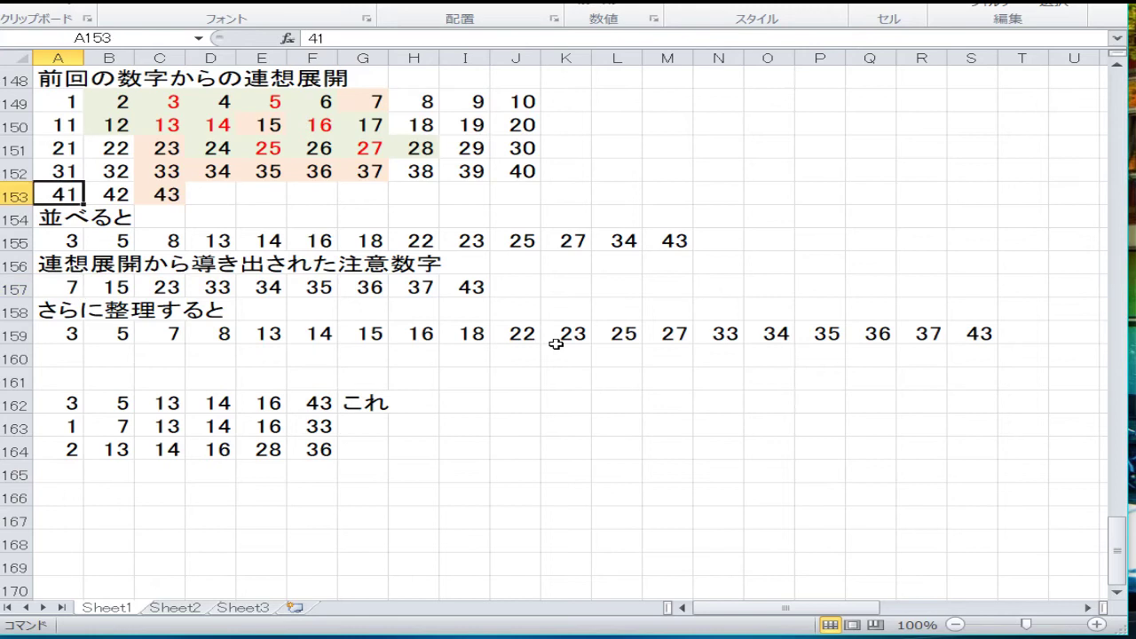
pyautogui.press('Up')
pyautogui.press('Up')
pyautogui.press('Up')
pyautogui.press('Up')
pyautogui.press('Up')
pyautogui.press('Up')
pyautogui.press('Up')
pyautogui.press('Up')
pyautogui.press('Up')
pyautogui.press('Up')
pyautogui.press('Up')
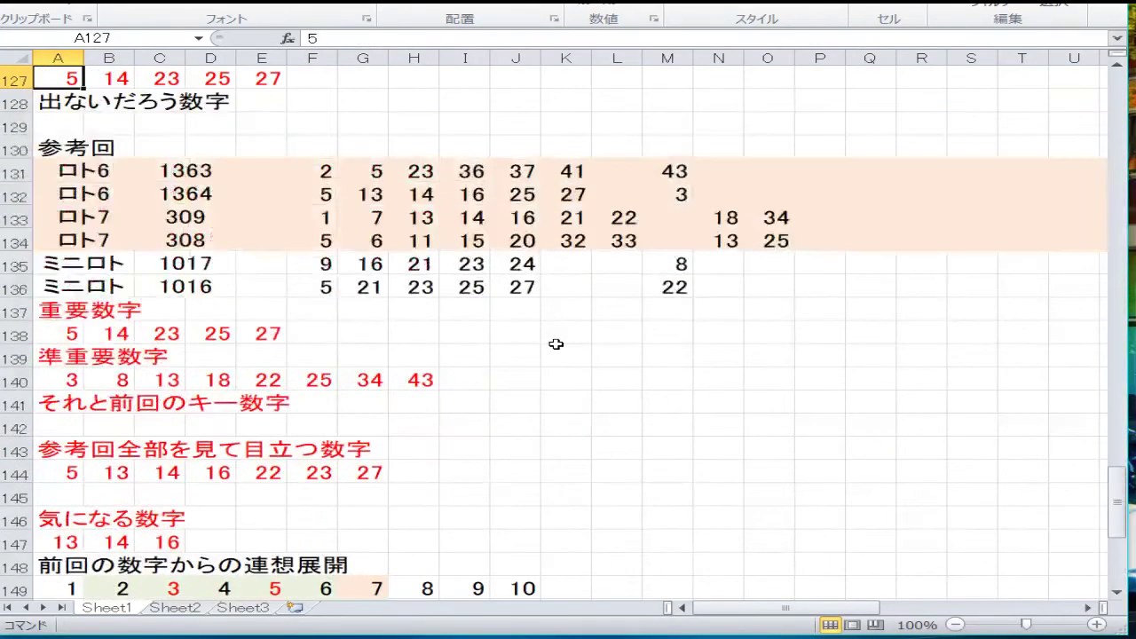
pyautogui.press('Down')
pyautogui.press('Down')
pyautogui.press('Down')
pyautogui.press('Down')
pyautogui.press('Down')
pyautogui.press('Down')
pyautogui.press('Down')
pyautogui.press('Down')
pyautogui.press('Down')
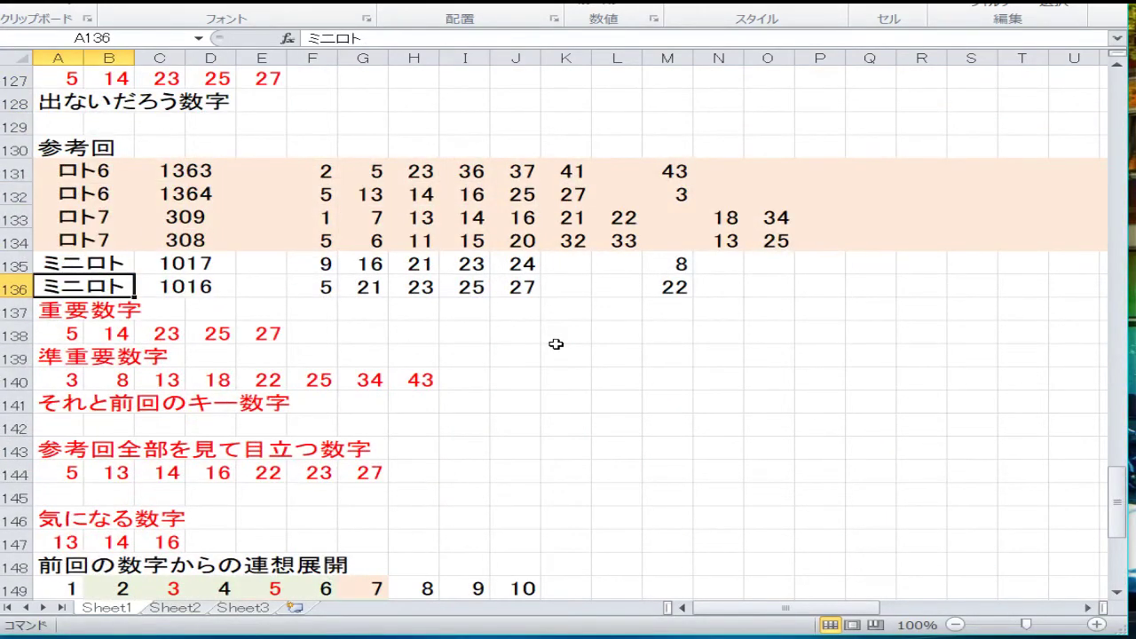
# Step: Look over the 重要数字 and 準重要数字 lists and the 参考回全部を見て目立つ数字 list in rows 137 to 144
pyautogui.press('Down')
pyautogui.press('Down')
pyautogui.press('Down')
pyautogui.press('Down')
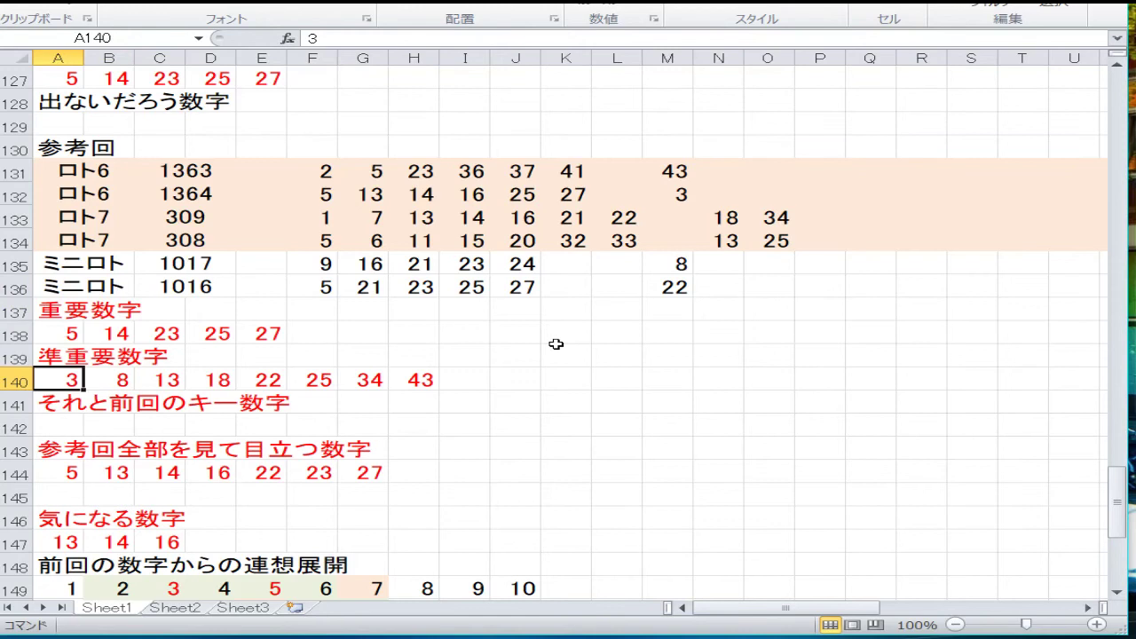
pyautogui.press('Down')
pyautogui.press('Down')
pyautogui.press('Down')
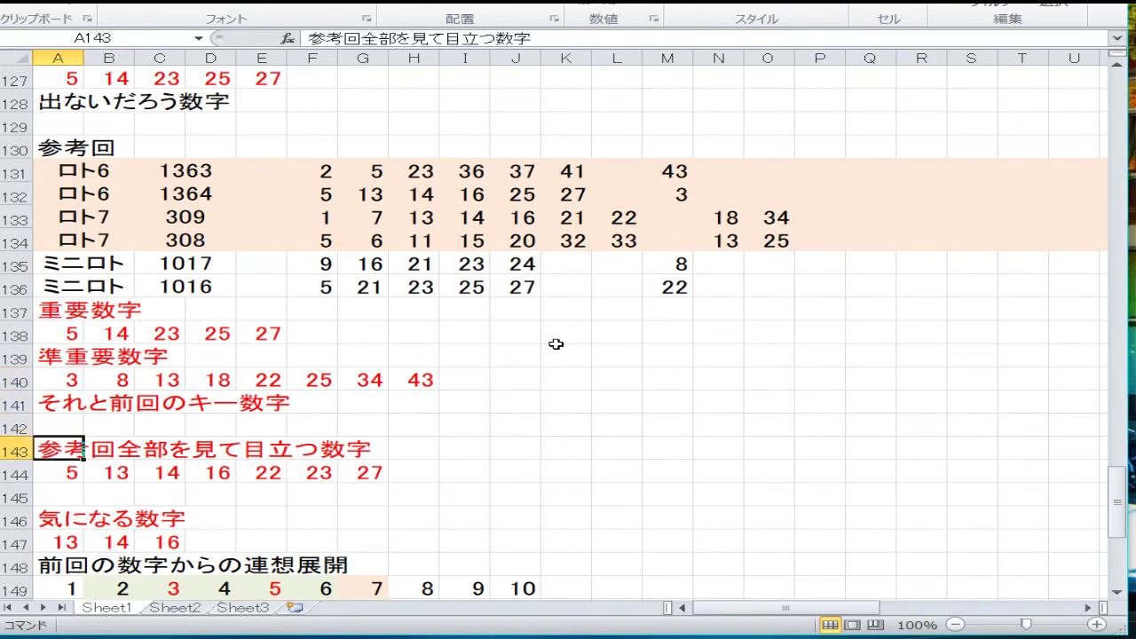
# Step: Enter the fourth predicted combination 5, 13, 14, 16, 25 and 35 in cells A165 to F165
pyautogui.press('Down')
pyautogui.press('Down')
pyautogui.press('Down')
pyautogui.press('Down')
pyautogui.press('Down')
pyautogui.press('Down')
pyautogui.press('Down')
pyautogui.press('Down')
pyautogui.press('Down')
pyautogui.press('Down')
pyautogui.press('Down')
pyautogui.press('Down')
pyautogui.press('Down')
pyautogui.press('Down')
pyautogui.press('Down')
pyautogui.press('Down')
pyautogui.press('Down')
pyautogui.press('Down')
pyautogui.press('Down')
pyautogui.press('Down')
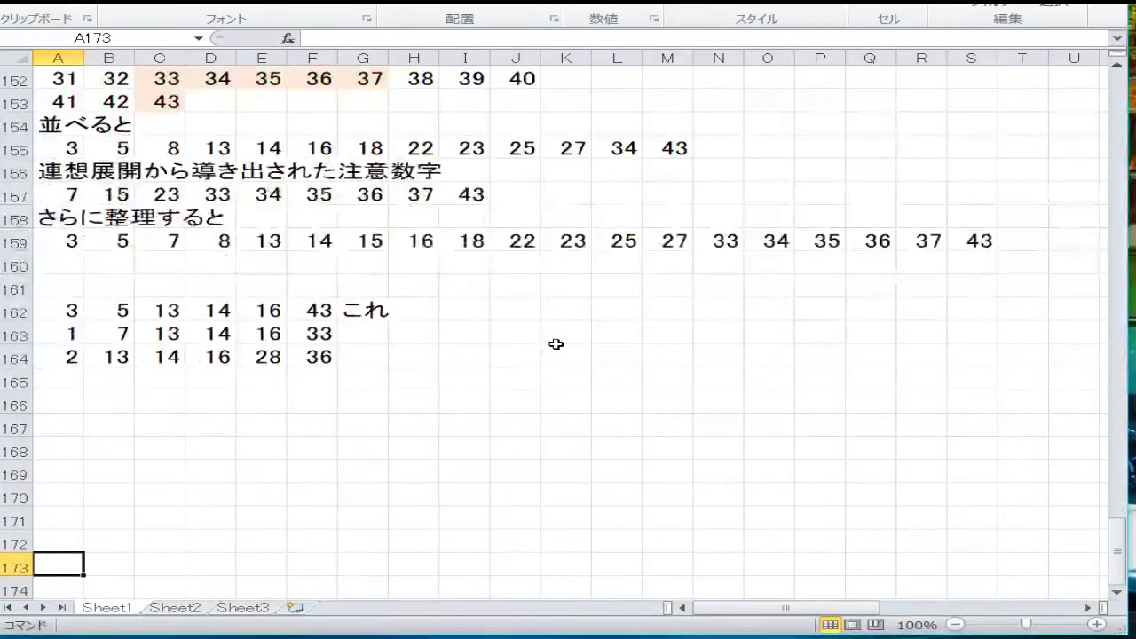
pyautogui.press('Up')
pyautogui.press('Up')
pyautogui.press('Up')
pyautogui.press('Up')
pyautogui.press('Up')
pyautogui.press('Up')
pyautogui.press('Up')
pyautogui.press('Up')
pyautogui.write('5')
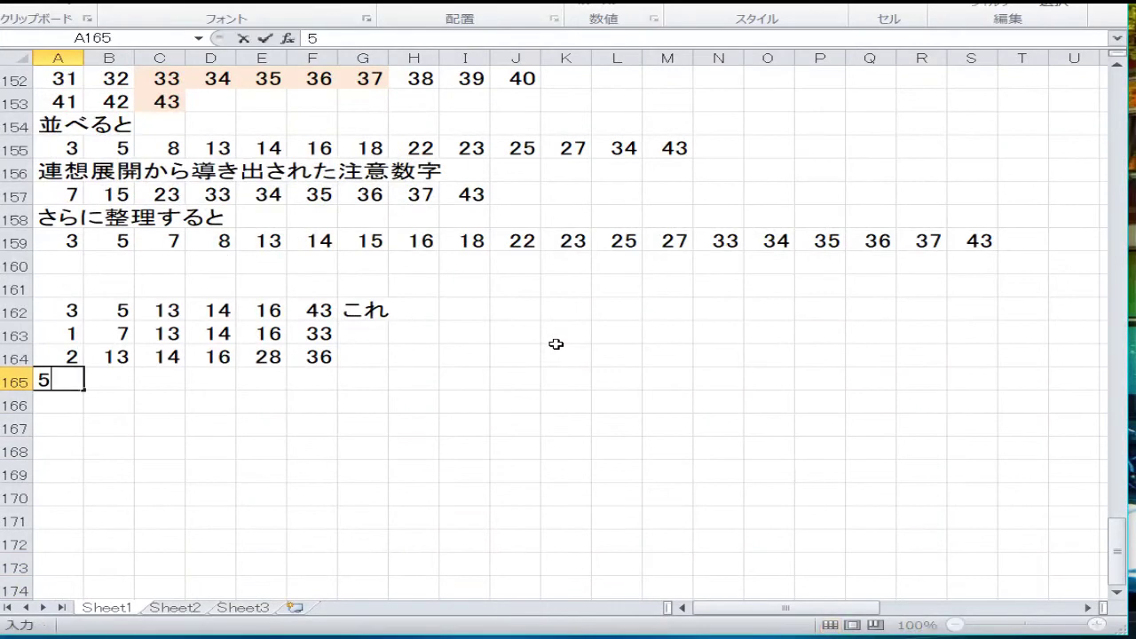
pyautogui.press('Tab')
pyautogui.write('131')
pyautogui.press('BackSpace')
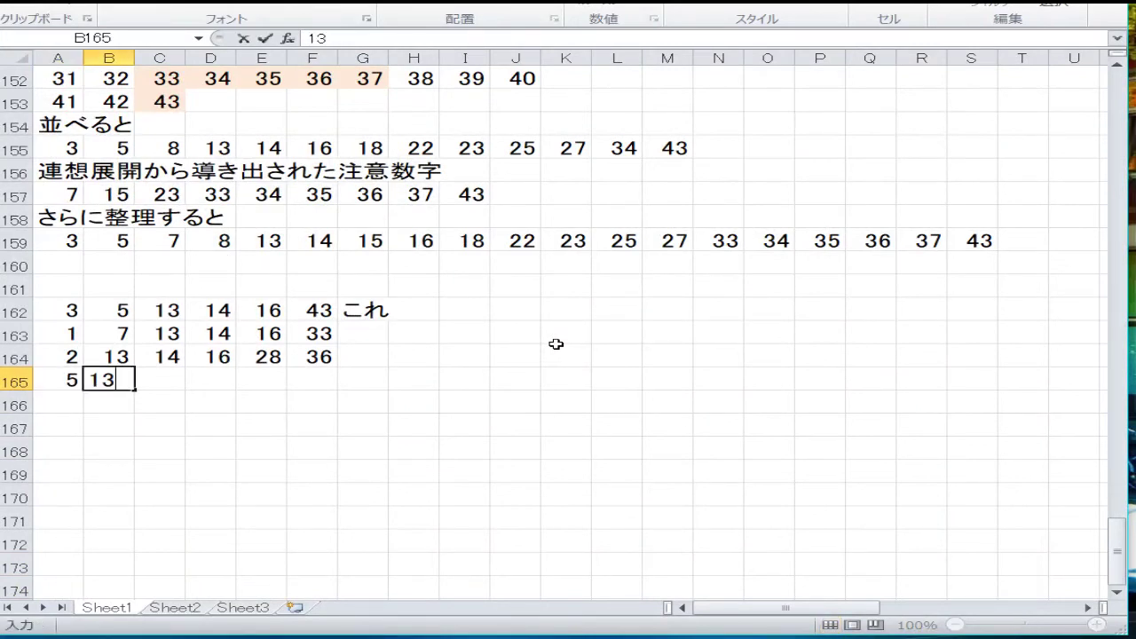
pyautogui.press('Tab')
pyautogui.write('14')
pyautogui.press('Tab')
pyautogui.write('16')
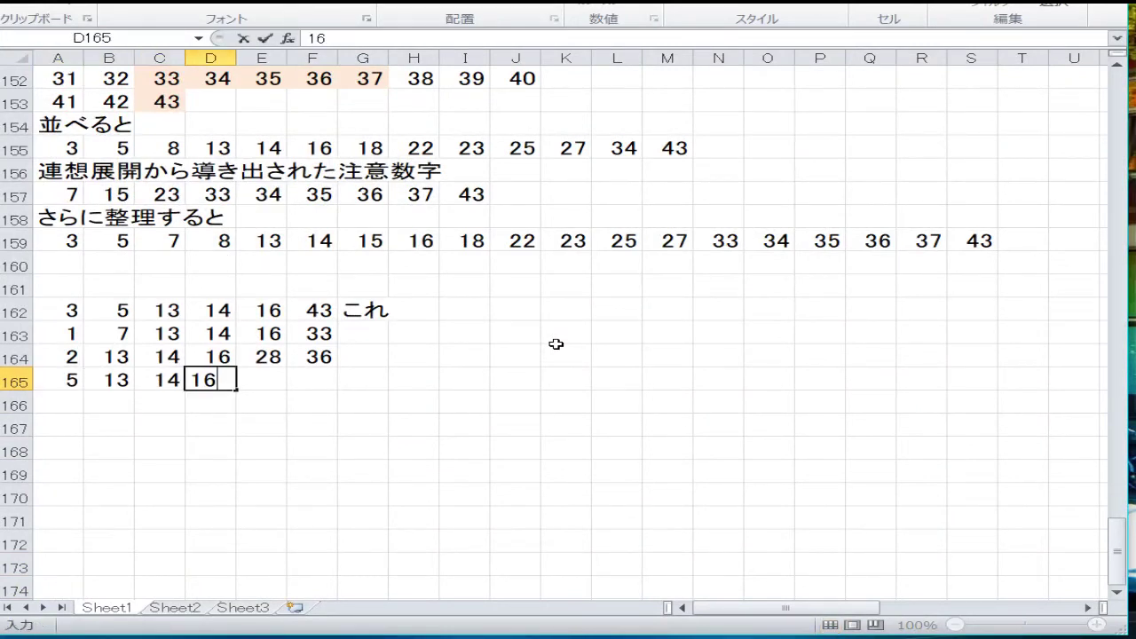
pyautogui.press('Tab')
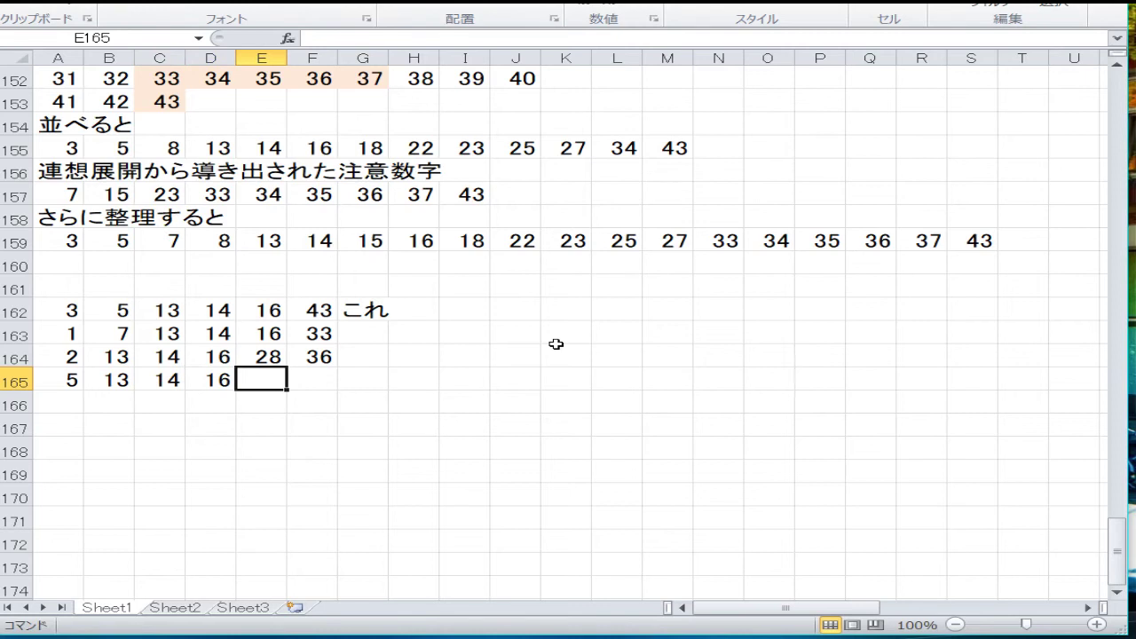
pyautogui.write('25')
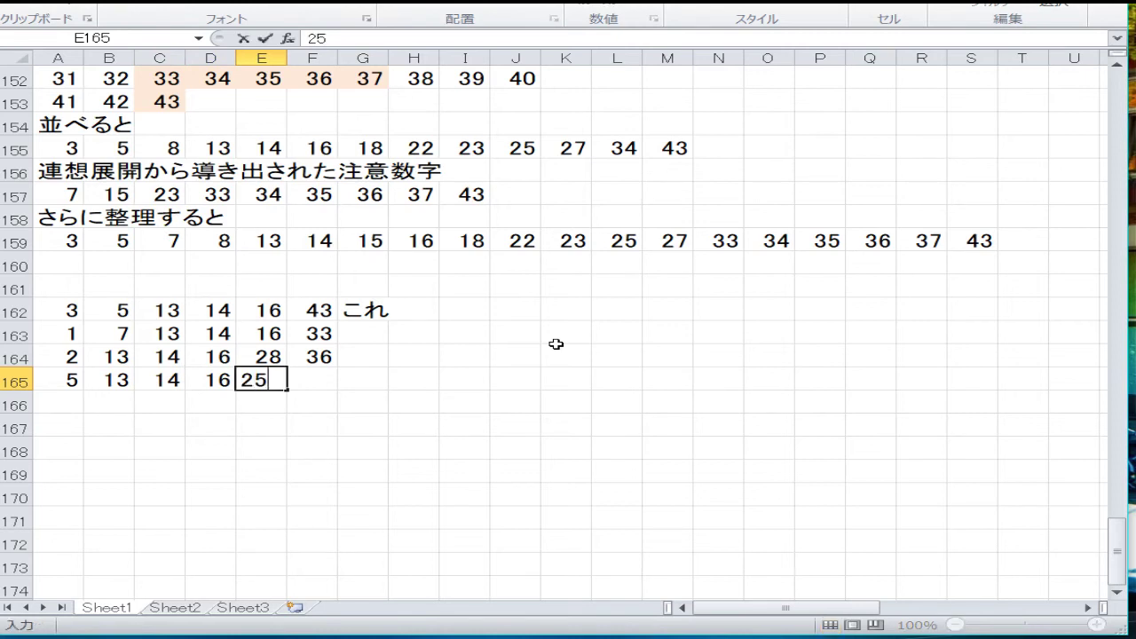
pyautogui.press('Tab')
pyautogui.write('35')
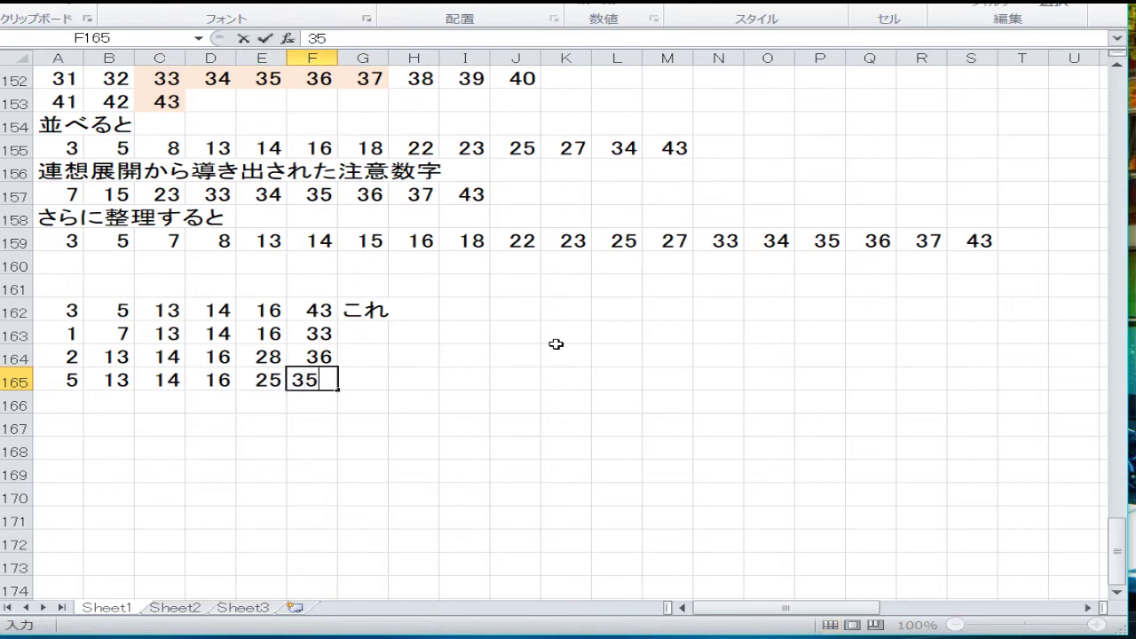
pyautogui.press('Return')
# Step: Check back through the predicted combinations entered in rows 162 to 165
pyautogui.press('Left')
pyautogui.press('Left')
pyautogui.press('Left')
pyautogui.press('Left')
pyautogui.press('Left')
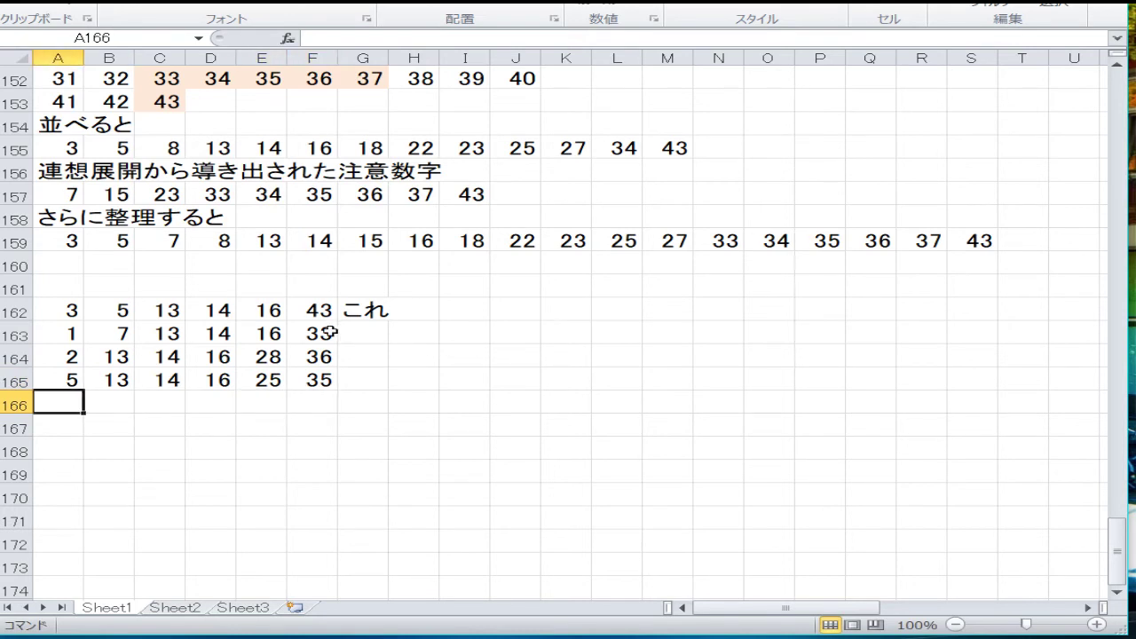
pyautogui.press('Up')
pyautogui.press('Up')
pyautogui.press('Up')
pyautogui.press('Up')
pyautogui.press('Down')
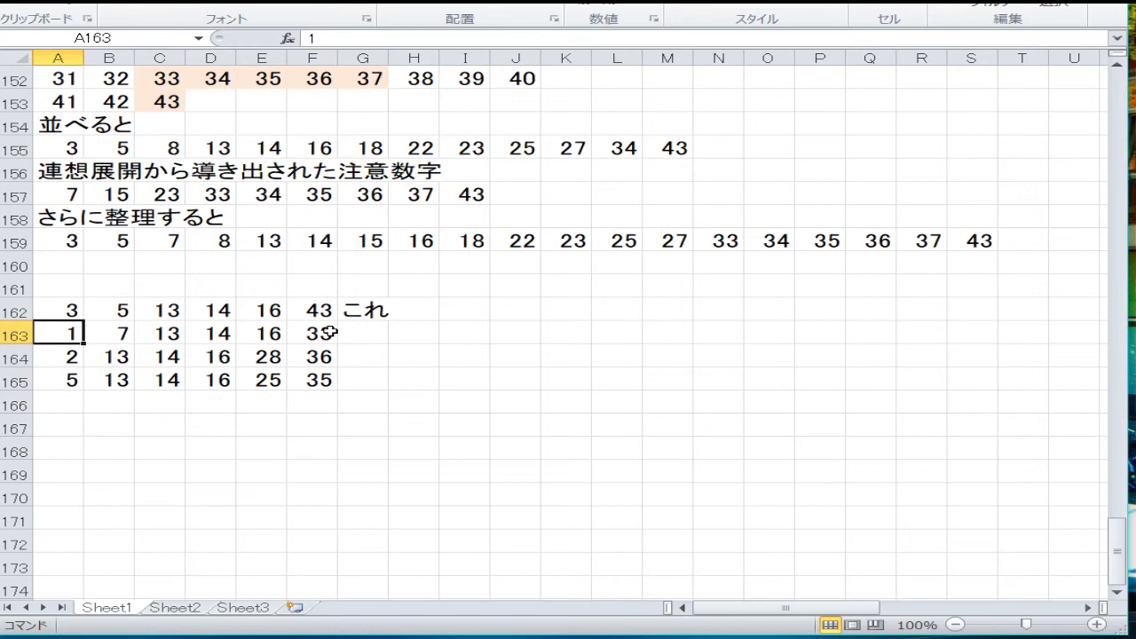
pyautogui.press('Down')
pyautogui.press('Down')
pyautogui.press('Down')
pyautogui.press('Down')
pyautogui.press('Up')
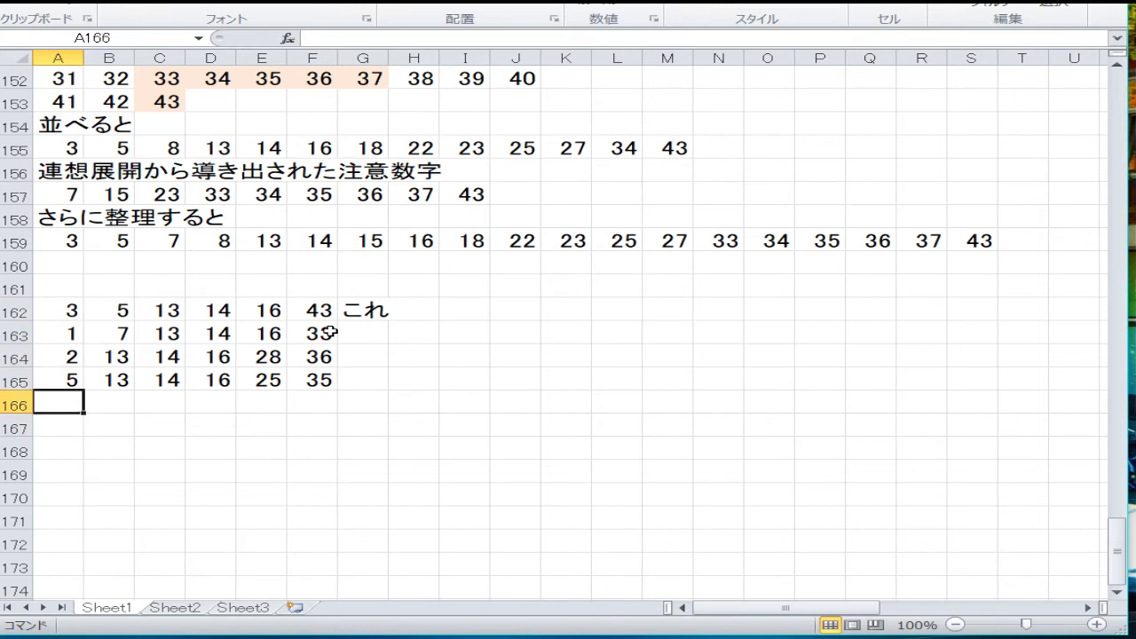
# Step: Enter the fifth predicted combination 5, 18, 23, 30, 40 and 43 in cells A166 to F166
pyautogui.write('5')
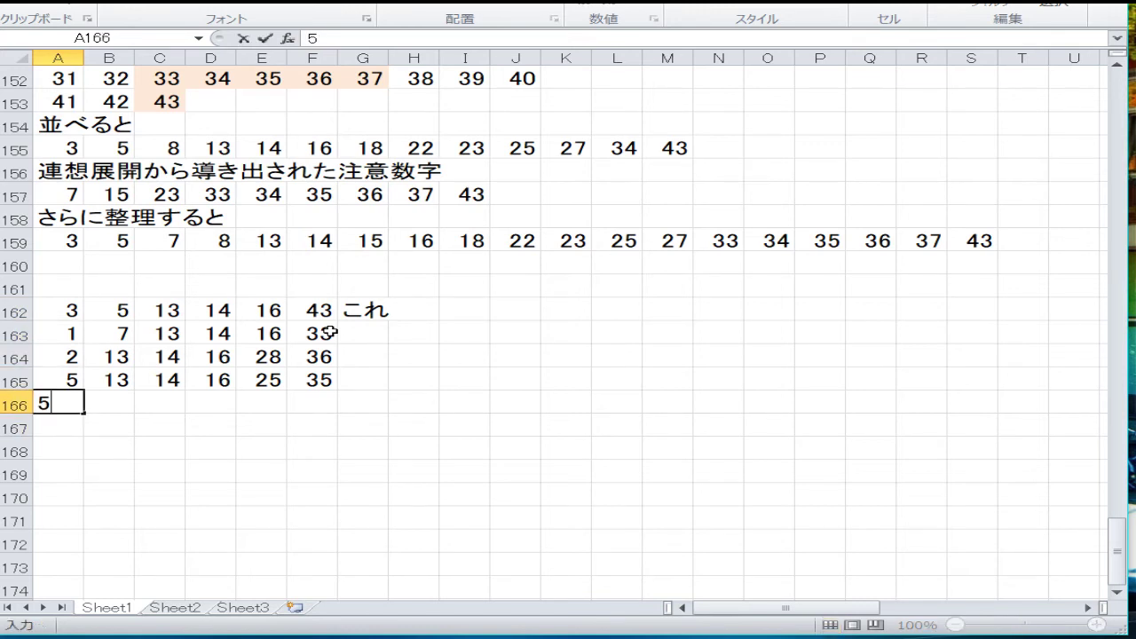
pyautogui.press('Tab')
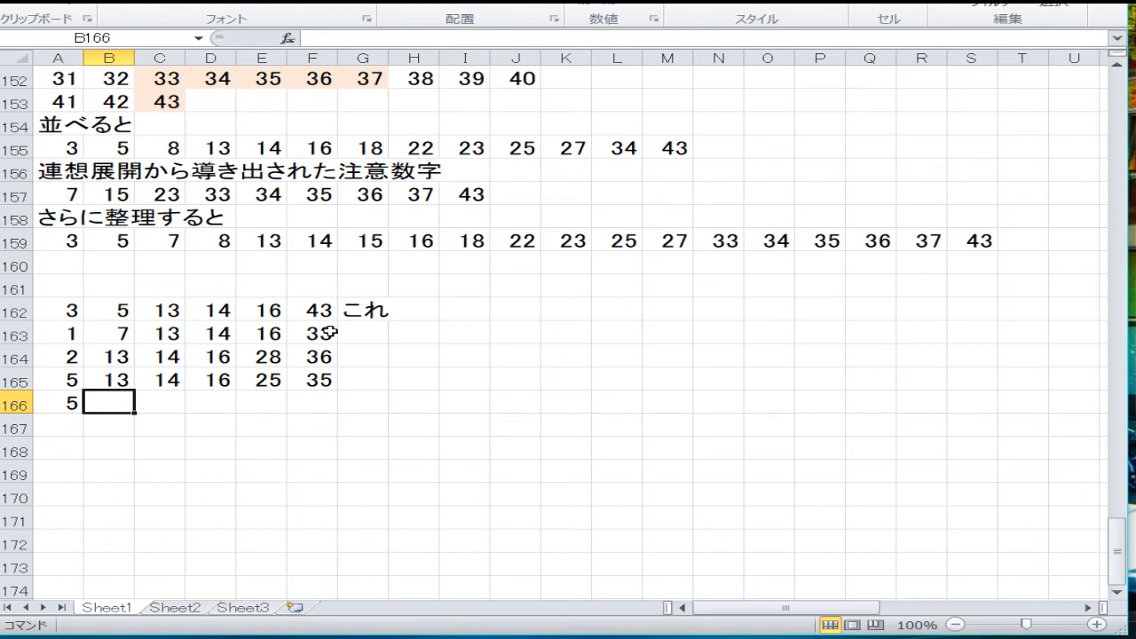
pyautogui.write('18')
pyautogui.press('Tab')
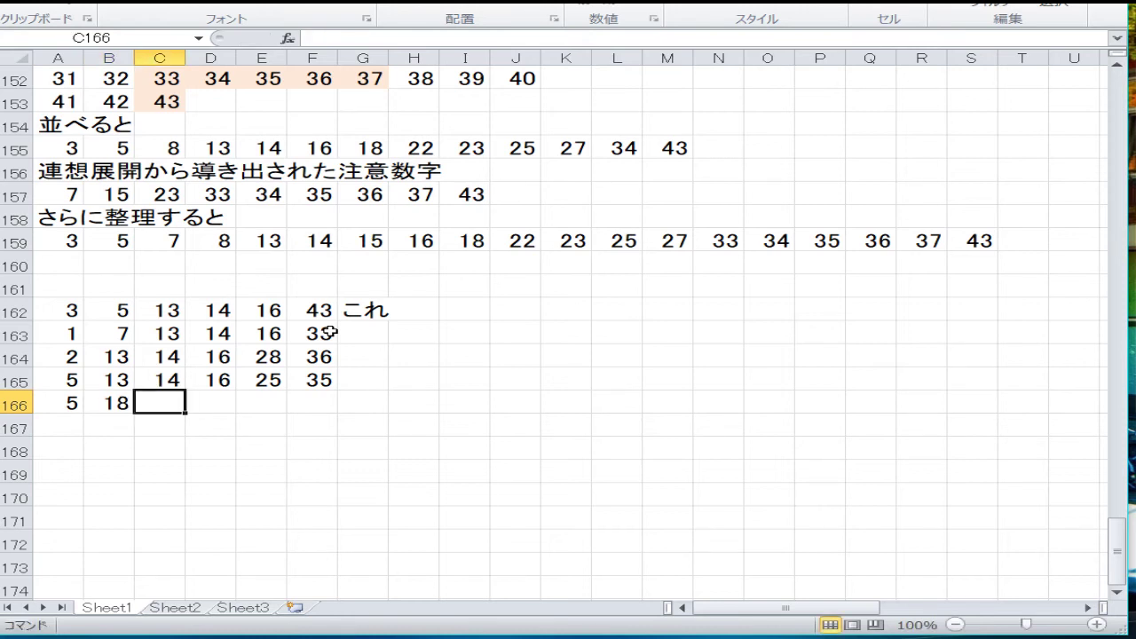
pyautogui.write('23')
pyautogui.press('Tab')
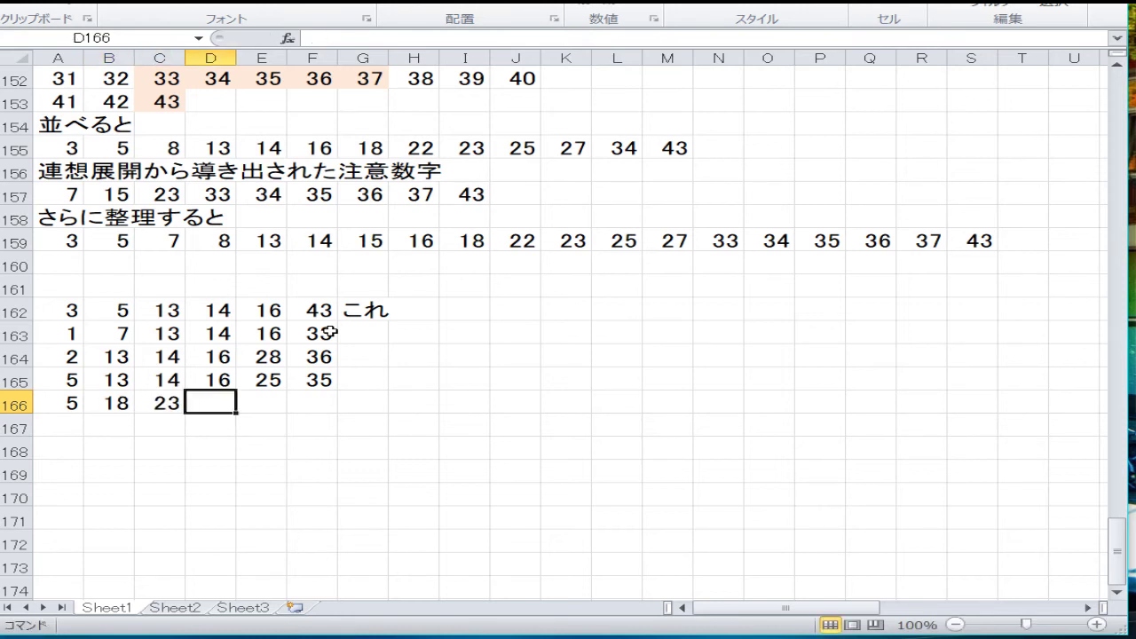
pyautogui.write('30')
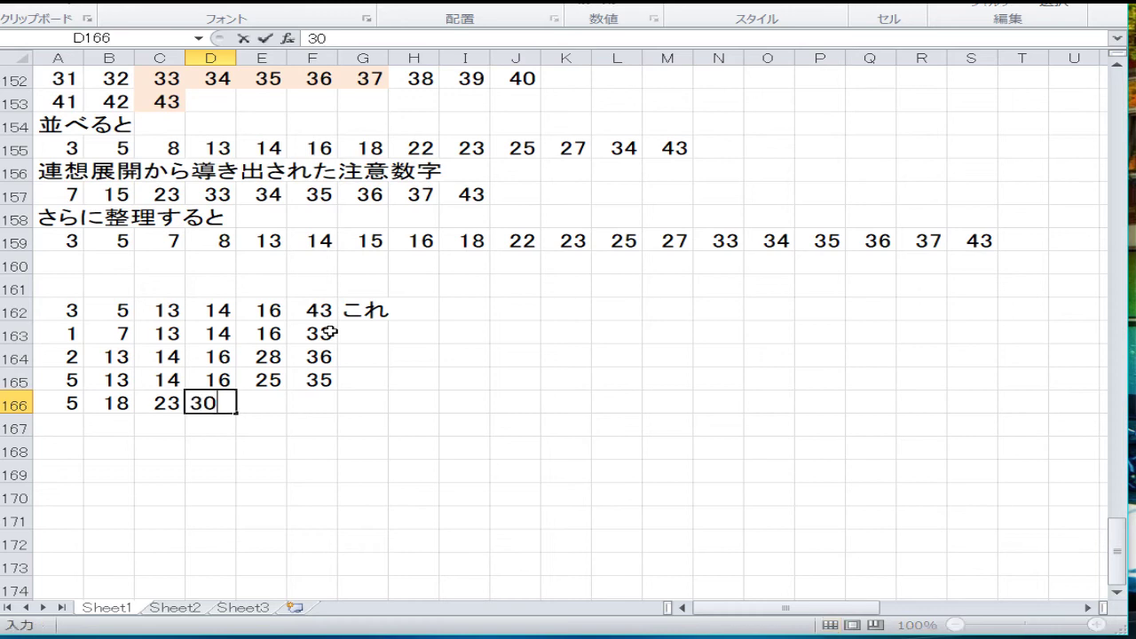
pyautogui.press('Tab')
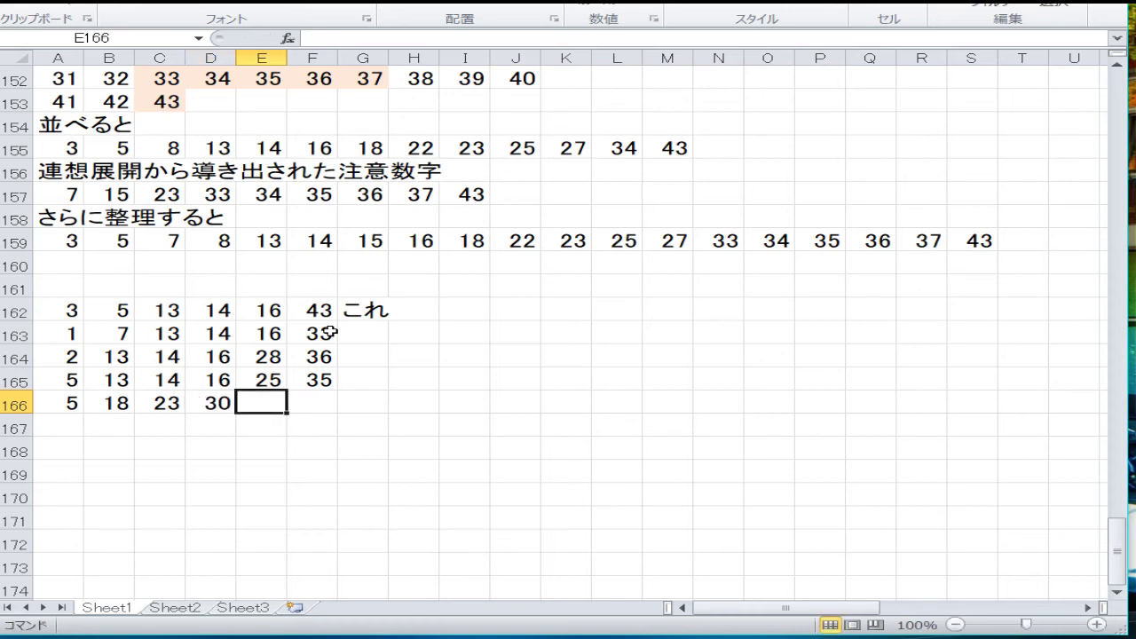
pyautogui.write('40')
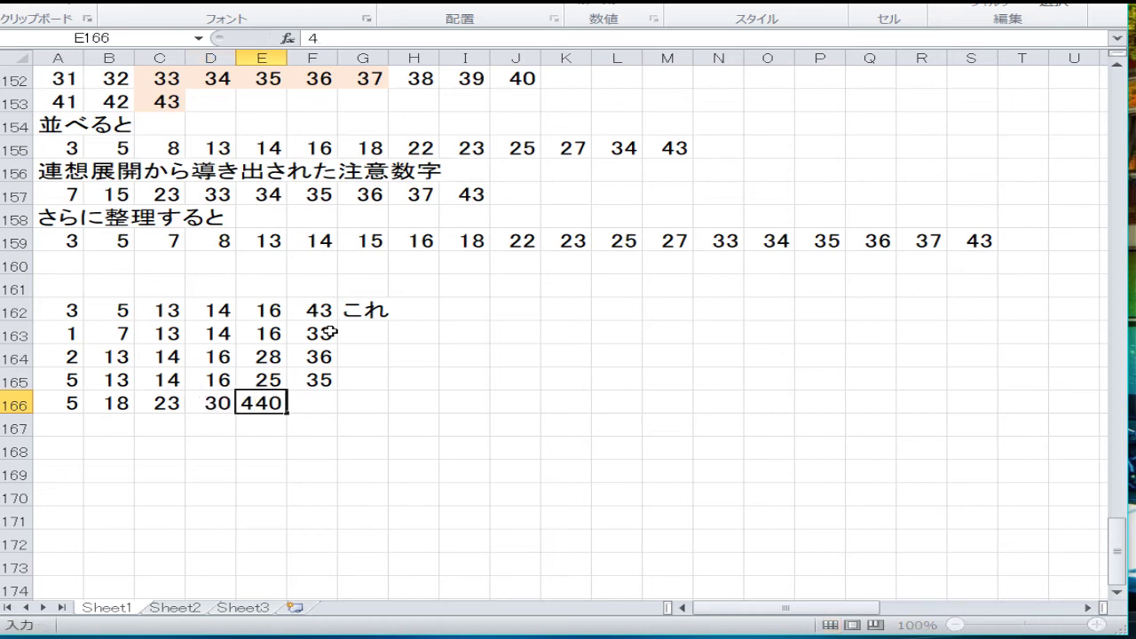
pyautogui.press('Tab')
pyautogui.write('43')
pyautogui.press('Return')
# Step: Enter 4, 3 and 6 as the first numbers of three further combinations in cells A167 to A169
pyautogui.press('Left')
pyautogui.press('Left')
pyautogui.press('Left')
pyautogui.press('Left')
pyautogui.press('Left')
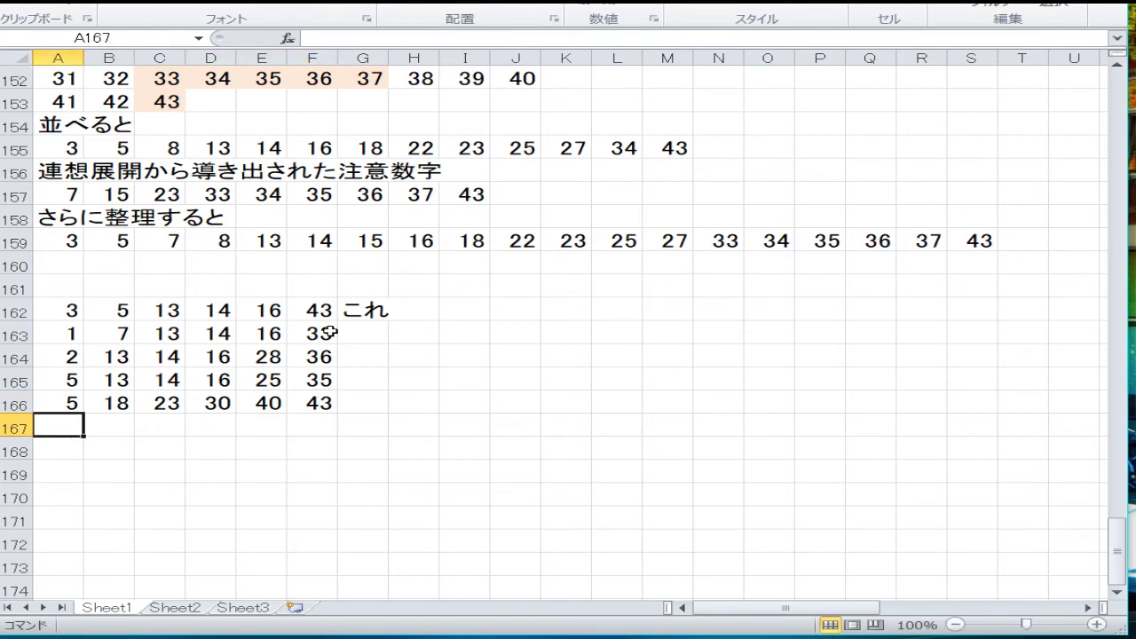
pyautogui.write('4')
pyautogui.press('Return')
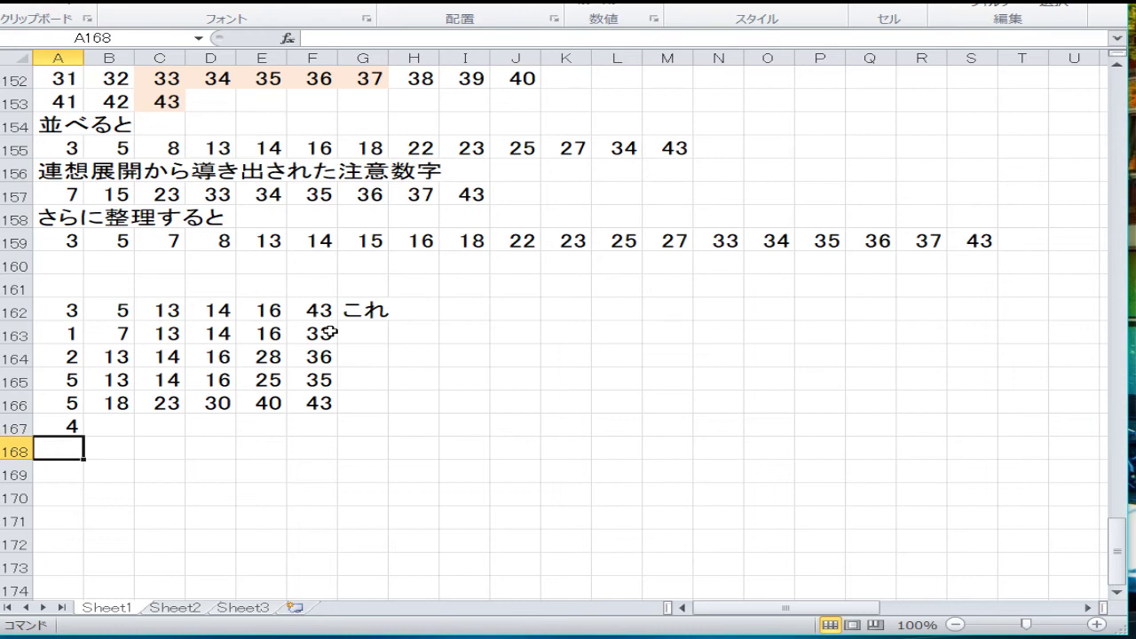
pyautogui.write('3')
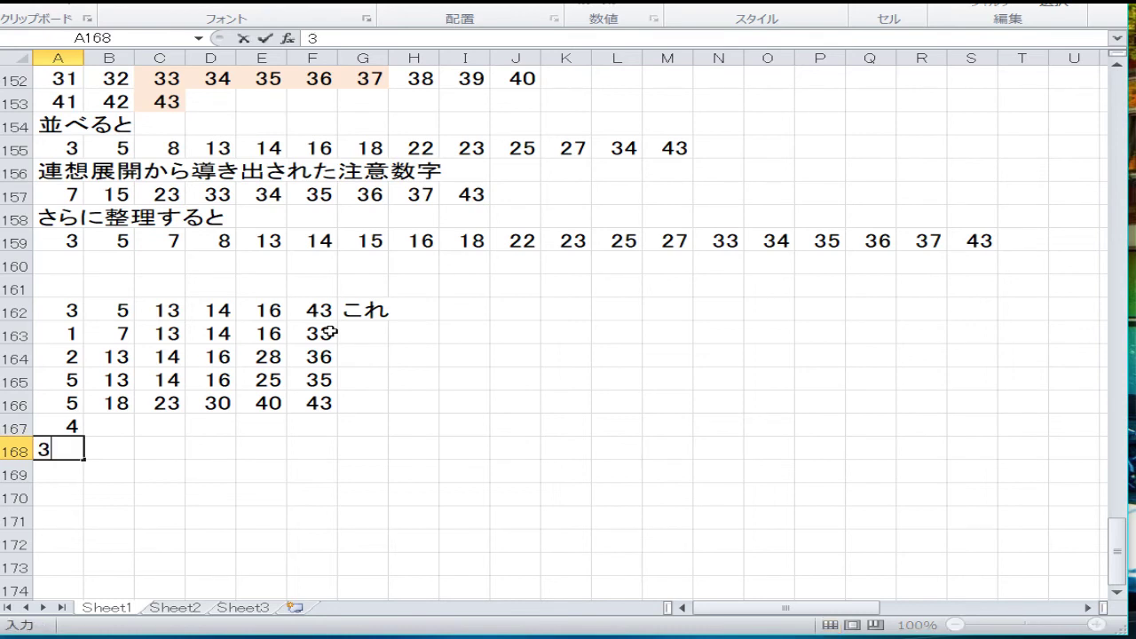
pyautogui.press('Return')
pyautogui.write('6')
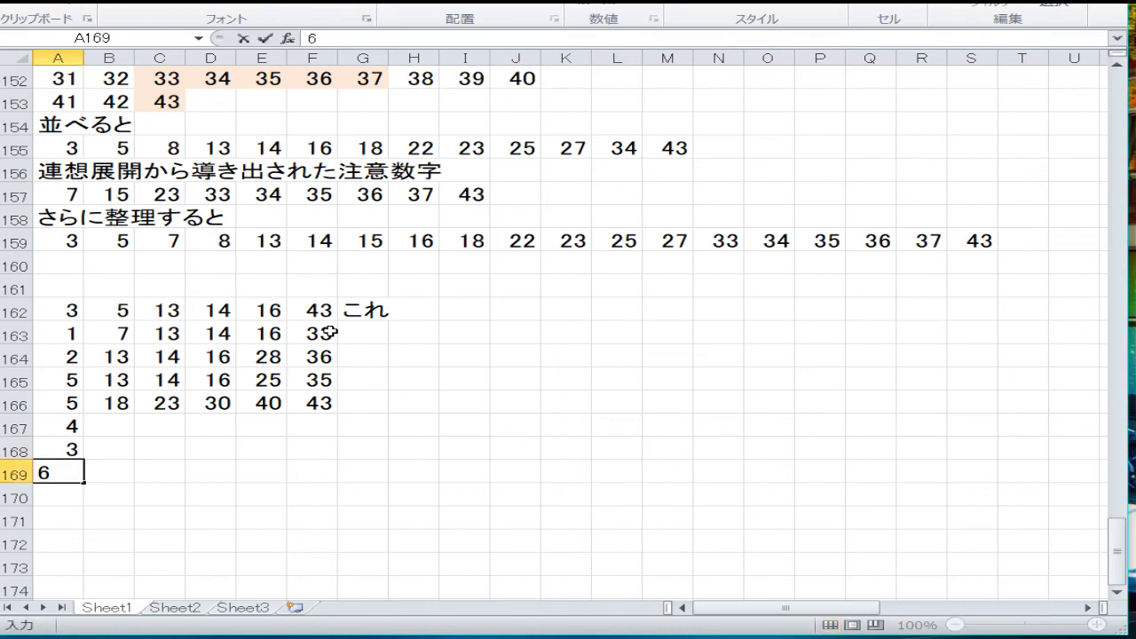
# Step: Continue the combination in row 167 with 16 in B167 and 20 in C167
pyautogui.press('Up')
pyautogui.press('Up')
pyautogui.press('Right')
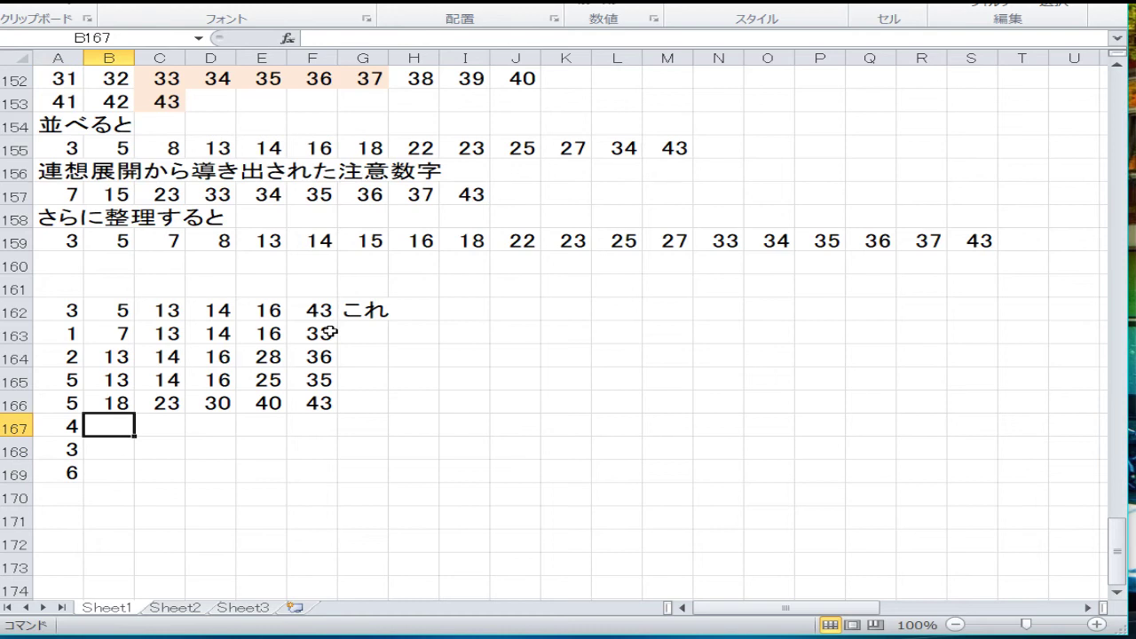
pyautogui.write('16')
pyautogui.press('Tab')
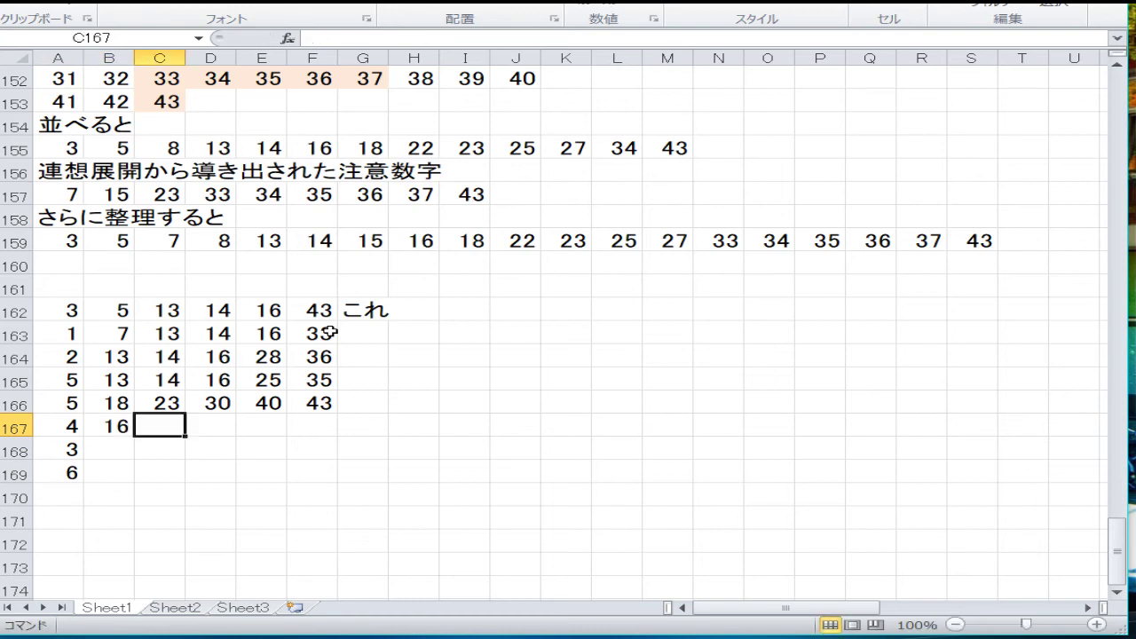
pyautogui.write('20')
pyautogui.press('Tab')
# Step: Enter 10 in B168, and 11 and 12 in cells B169 and C169
pyautogui.press('Down')
pyautogui.press('Left')
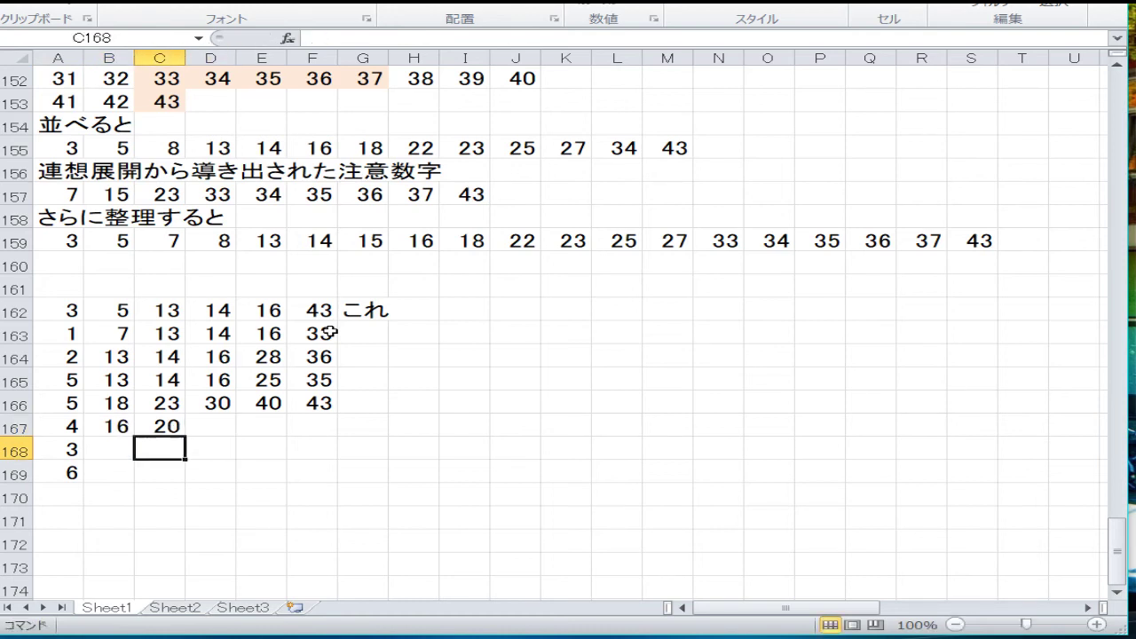
pyautogui.press('Left')
pyautogui.write('10')
pyautogui.press('Return')
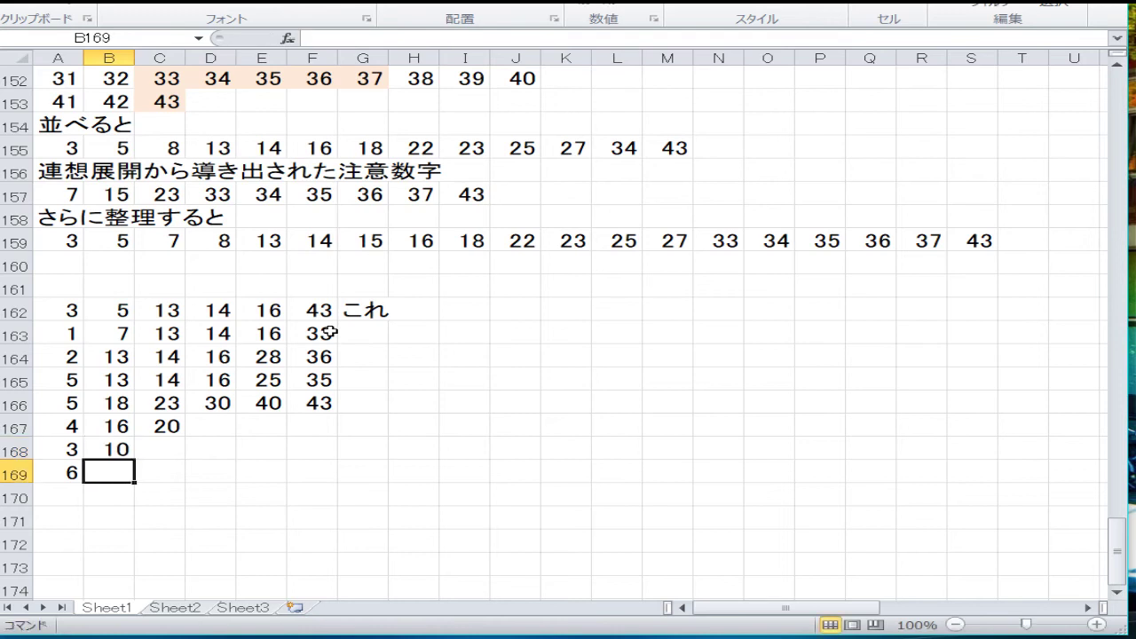
pyautogui.write('11')
pyautogui.press('Tab')
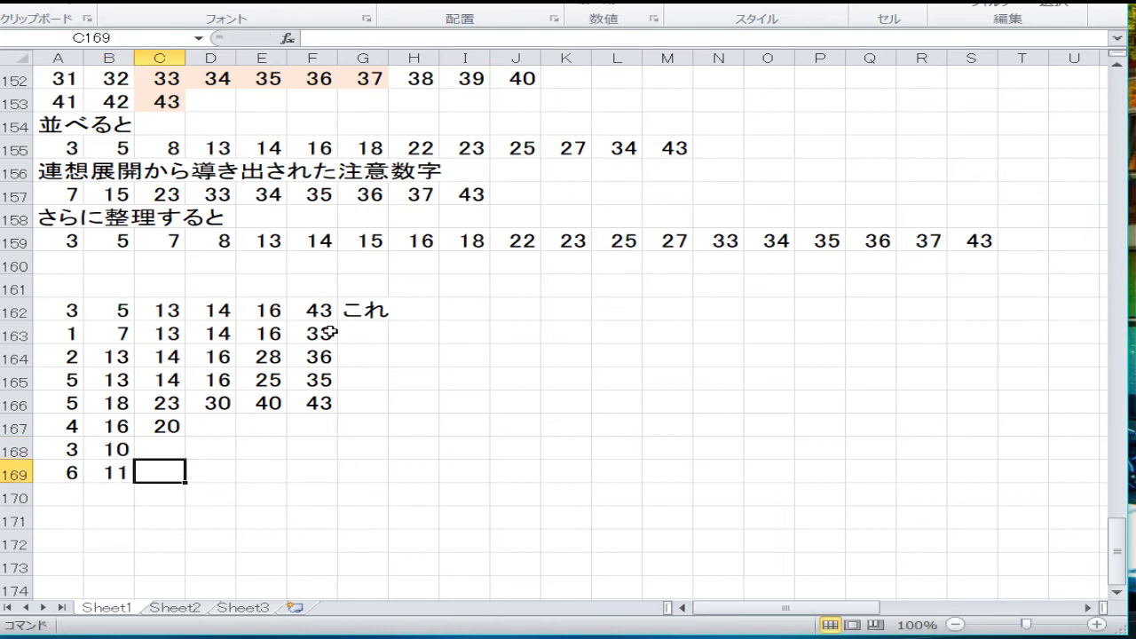
pyautogui.write('12')
pyautogui.press('Tab')
# Step: Complete the combination in row 167 with 25, 27 and 34 in cells D167 to F167
pyautogui.press('Up')
pyautogui.press('Up')
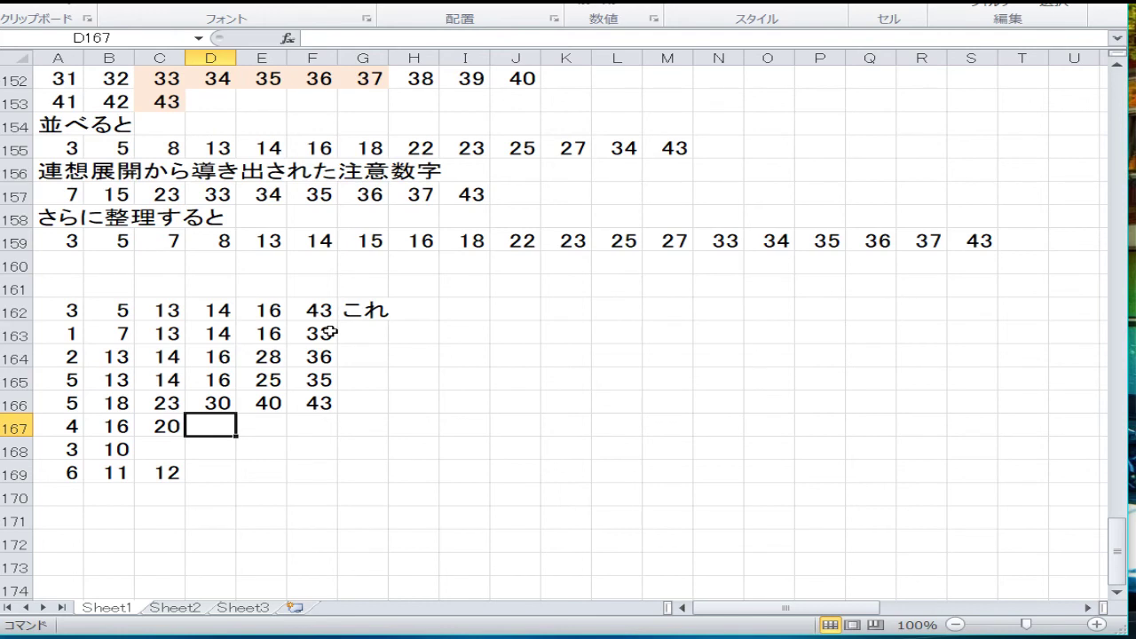
pyautogui.write('25')
pyautogui.press('Tab')
pyautogui.write('2')
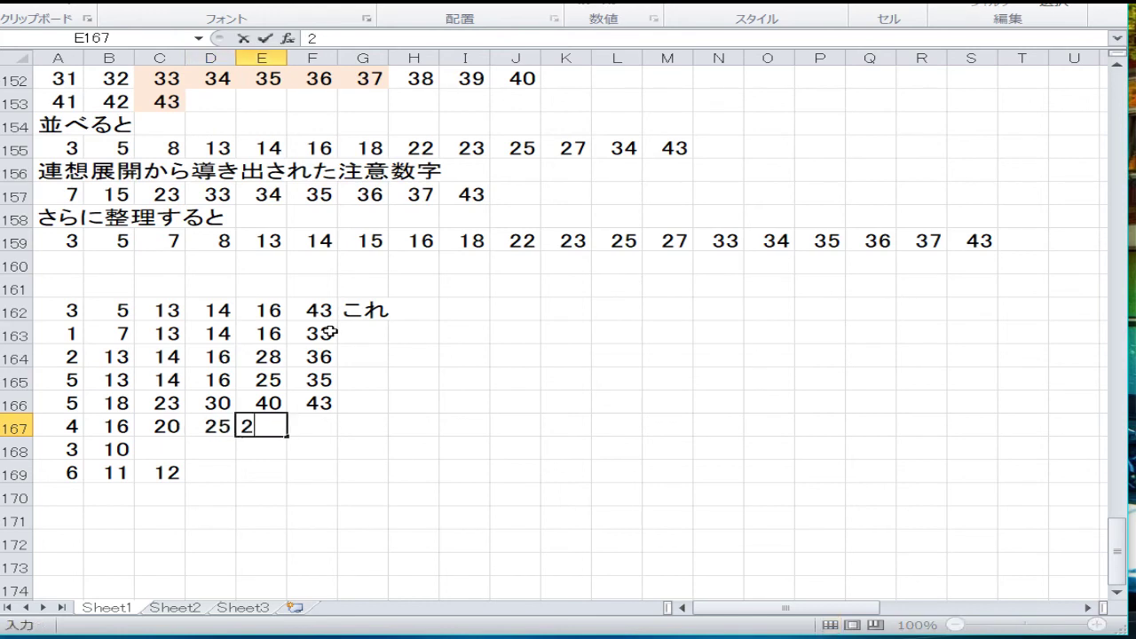
pyautogui.write('7')
pyautogui.press('Tab')
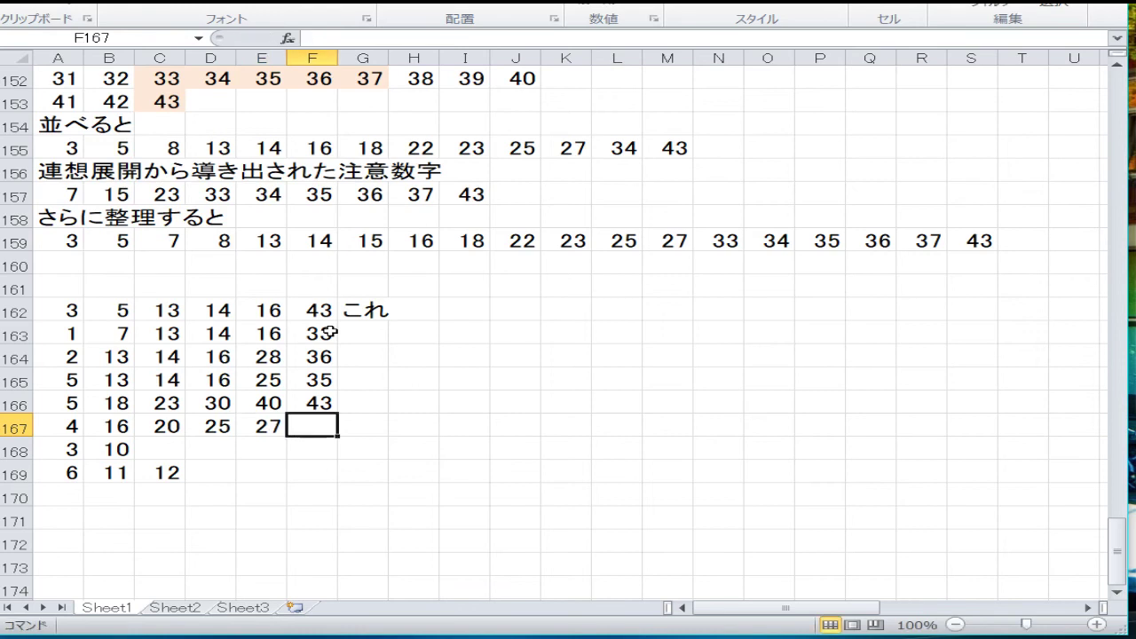
pyautogui.write('34')
# Step: Enter 42, 41 and 40 as the last numbers of the combinations in cells F168 to F170
pyautogui.press('Down')
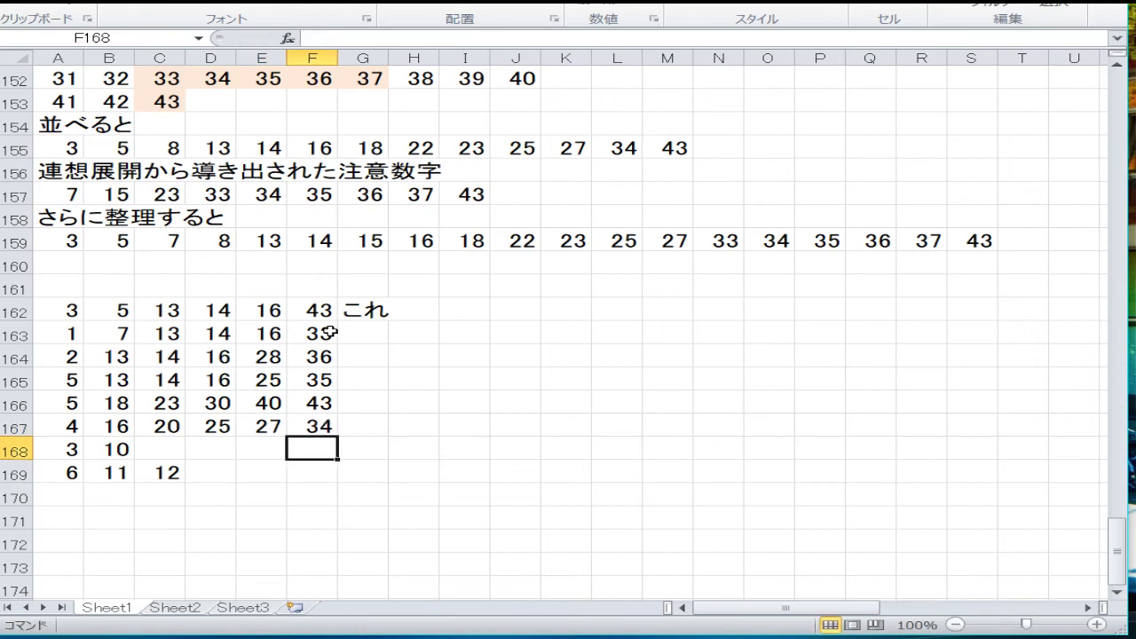
pyautogui.write('4')
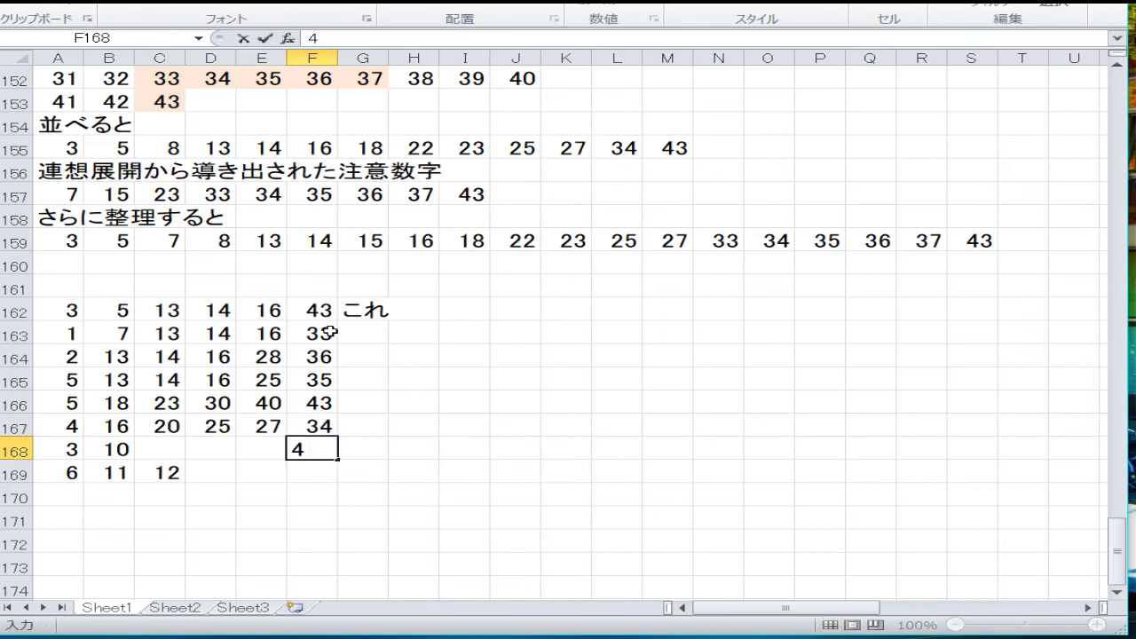
pyautogui.write('2')
pyautogui.press('Down')
pyautogui.write('41')
pyautogui.press('Down')
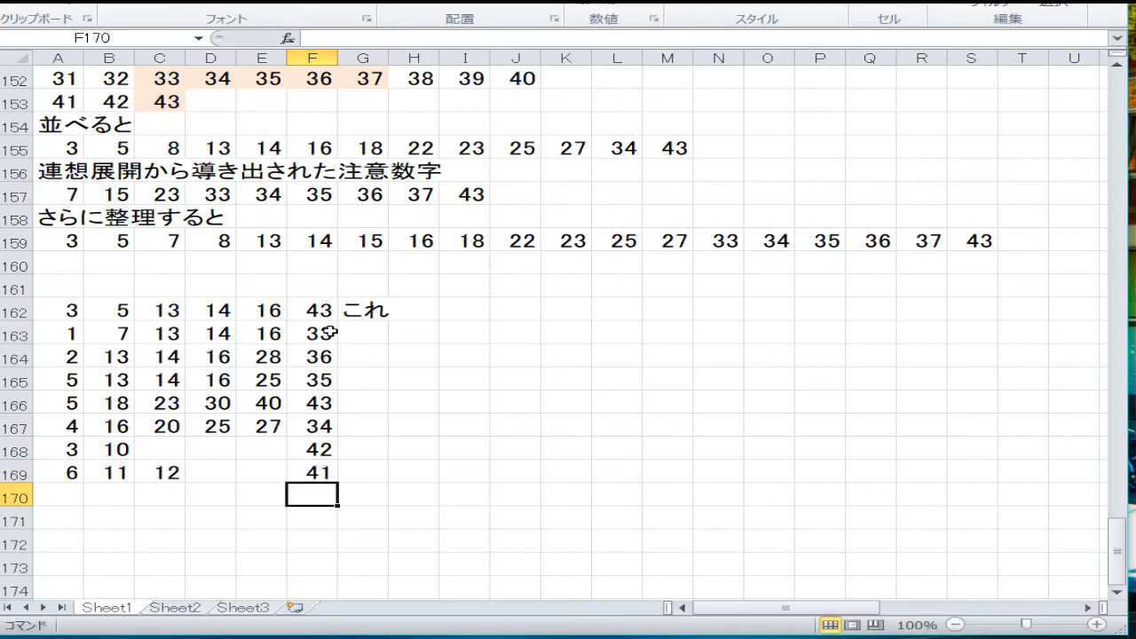
pyautogui.write('40')
pyautogui.press('Down')
# Step: Enter 36, 37 and 34 as the fifth numbers of the combinations in cells E168 to E170
pyautogui.press('Up')
pyautogui.press('Up')
pyautogui.press('Up')
pyautogui.press('Left')
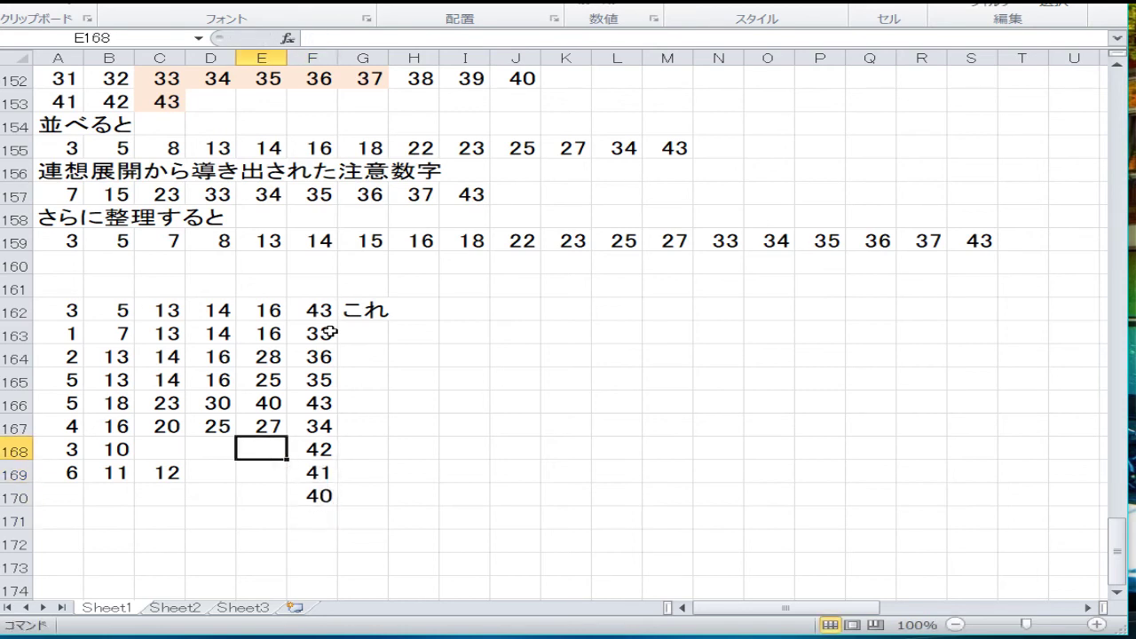
pyautogui.write('36')
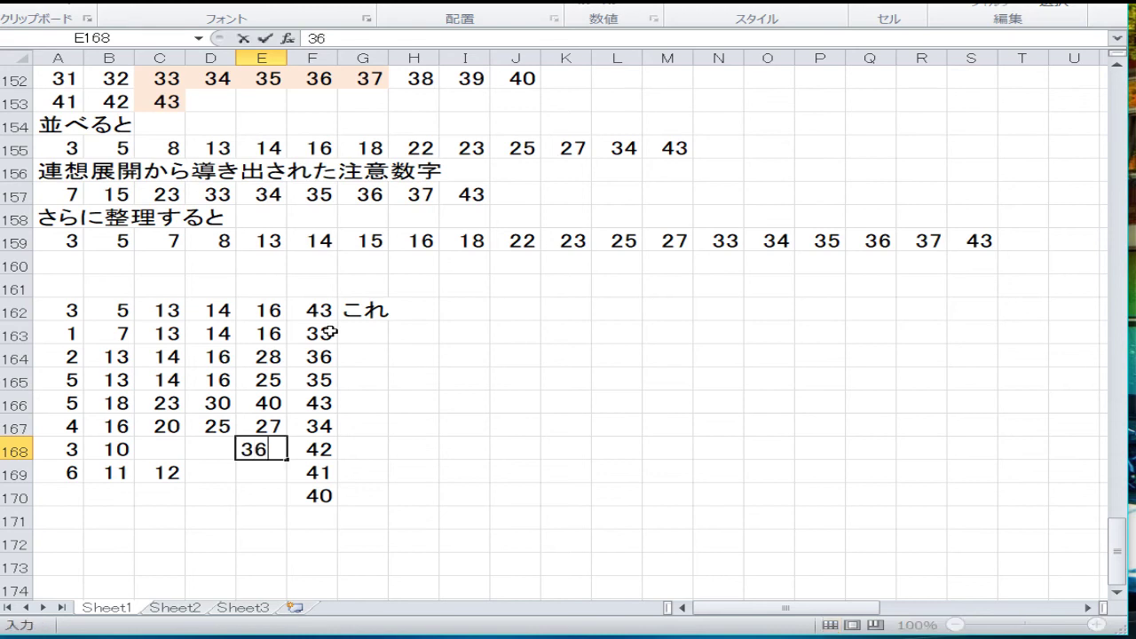
pyautogui.press('Down')
pyautogui.write('37')
pyautogui.press('Return')
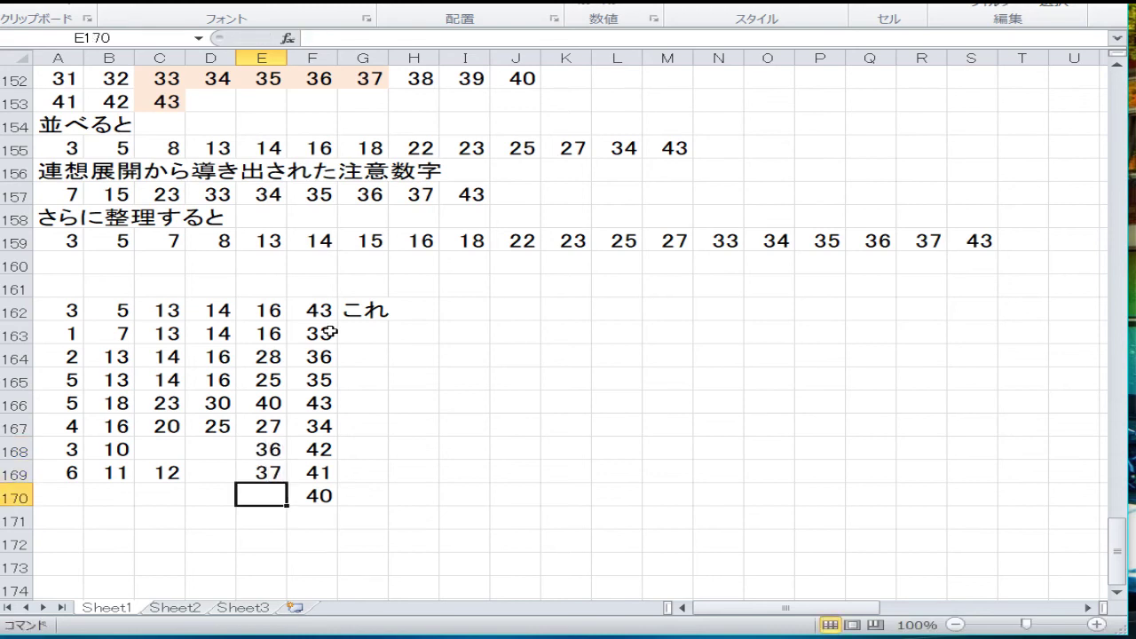
pyautogui.write('34')
# Step: Fill the gaps in rows 168 and 169 with 29 in D168, 22 in C168 and 25 in D169
pyautogui.press('Up')
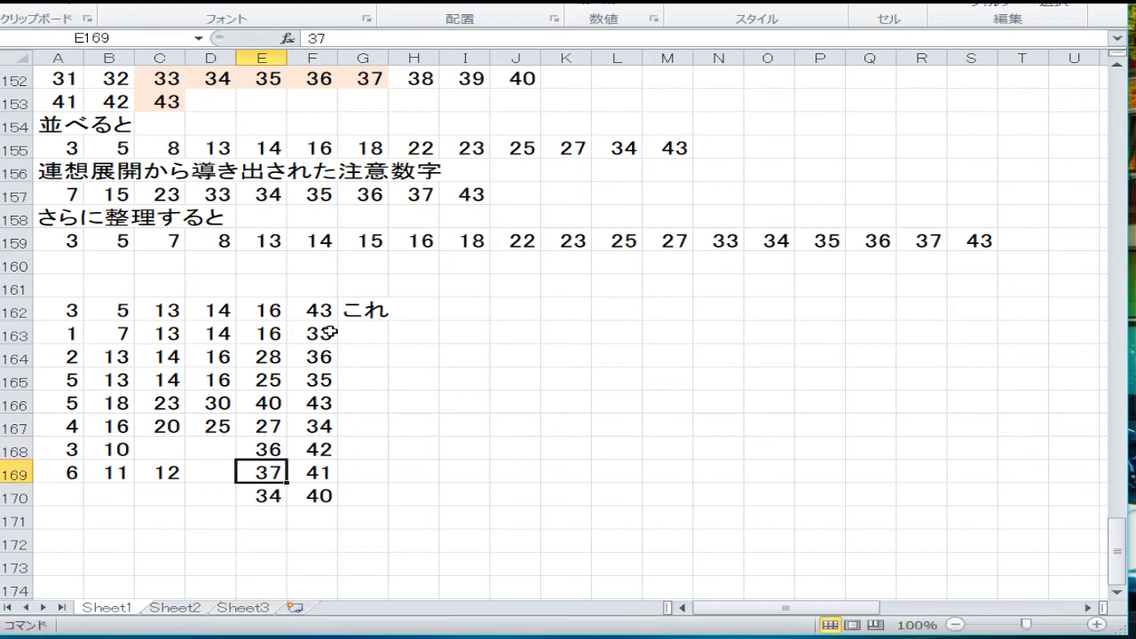
pyautogui.press('Left')
pyautogui.press('Left')
pyautogui.press('Up')
pyautogui.press('Right')
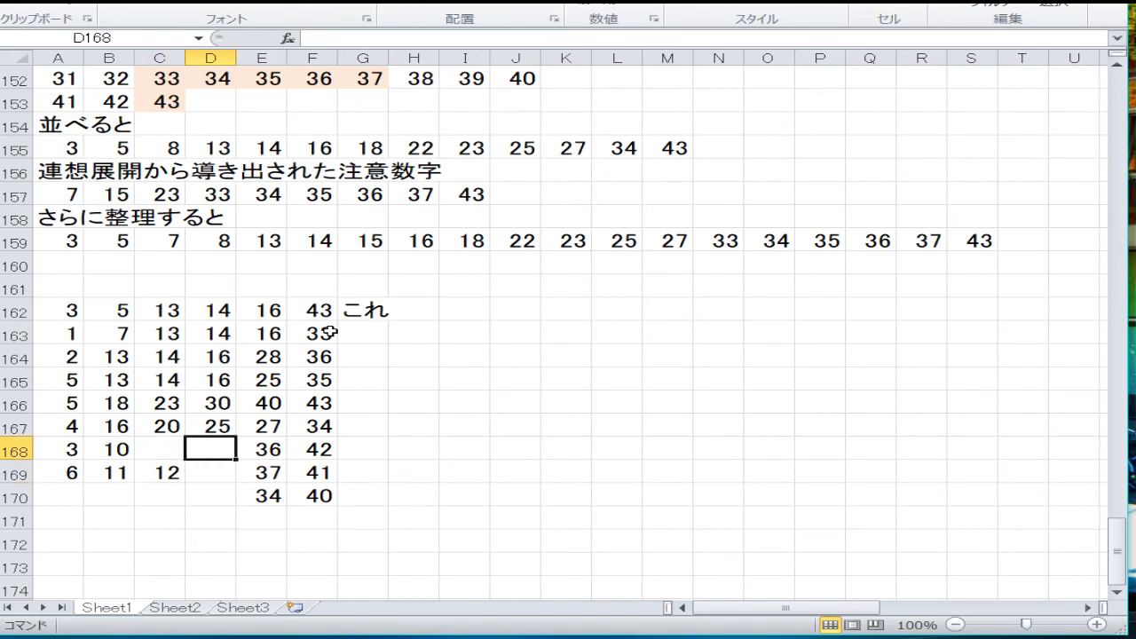
pyautogui.write('29')
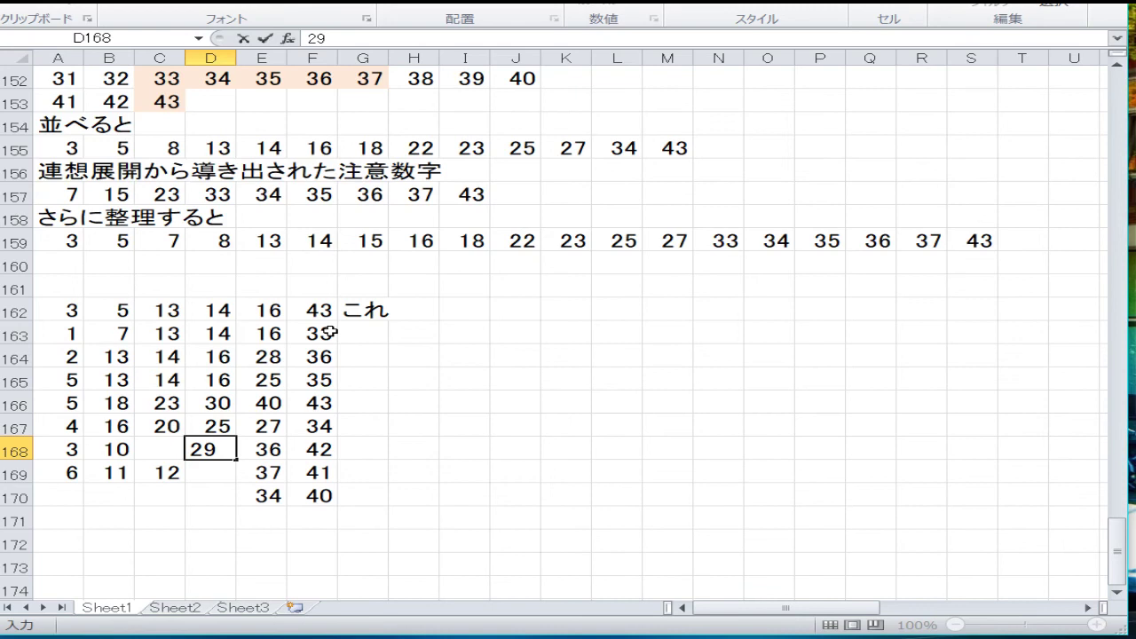
pyautogui.press('Left')
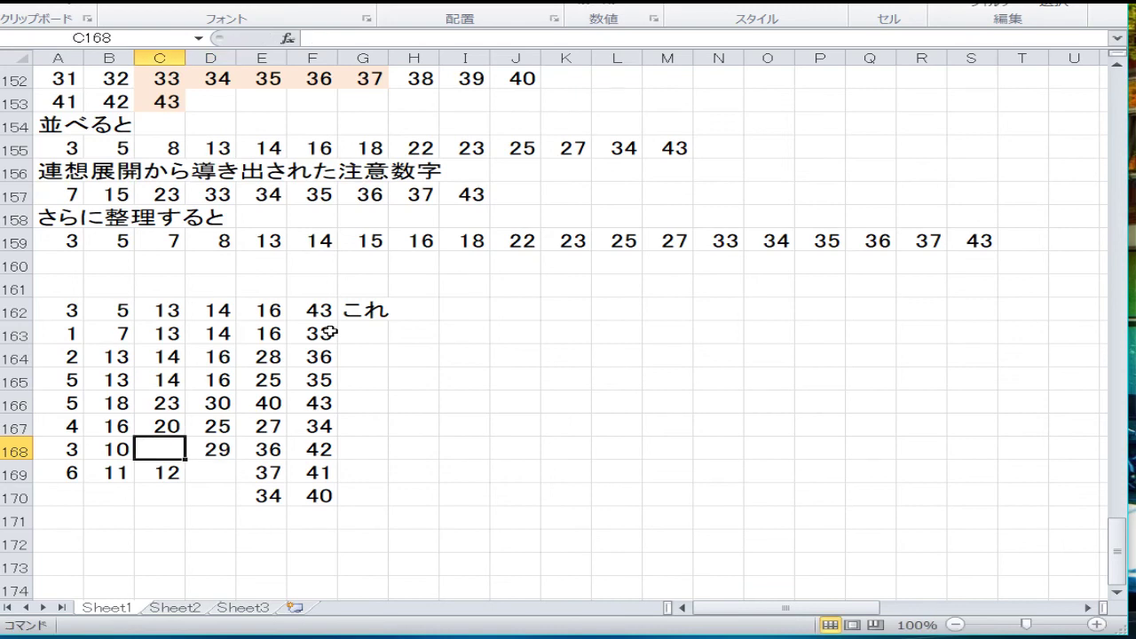
pyautogui.write('22')
pyautogui.press('Return')
pyautogui.press('Right')
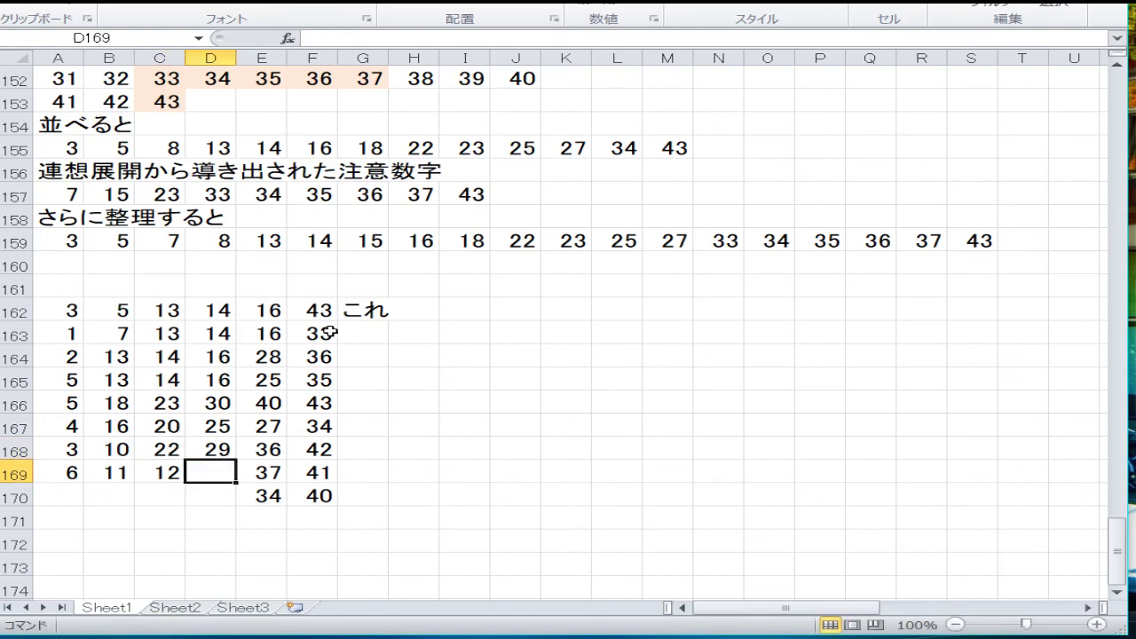
pyautogui.write('25')
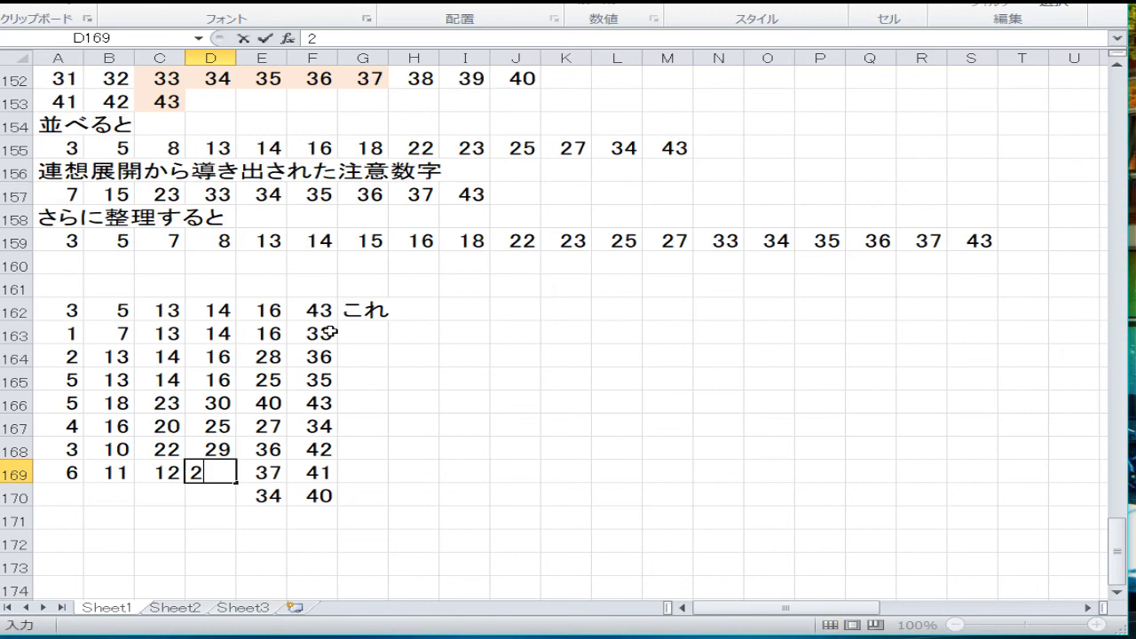
pyautogui.press('Return')
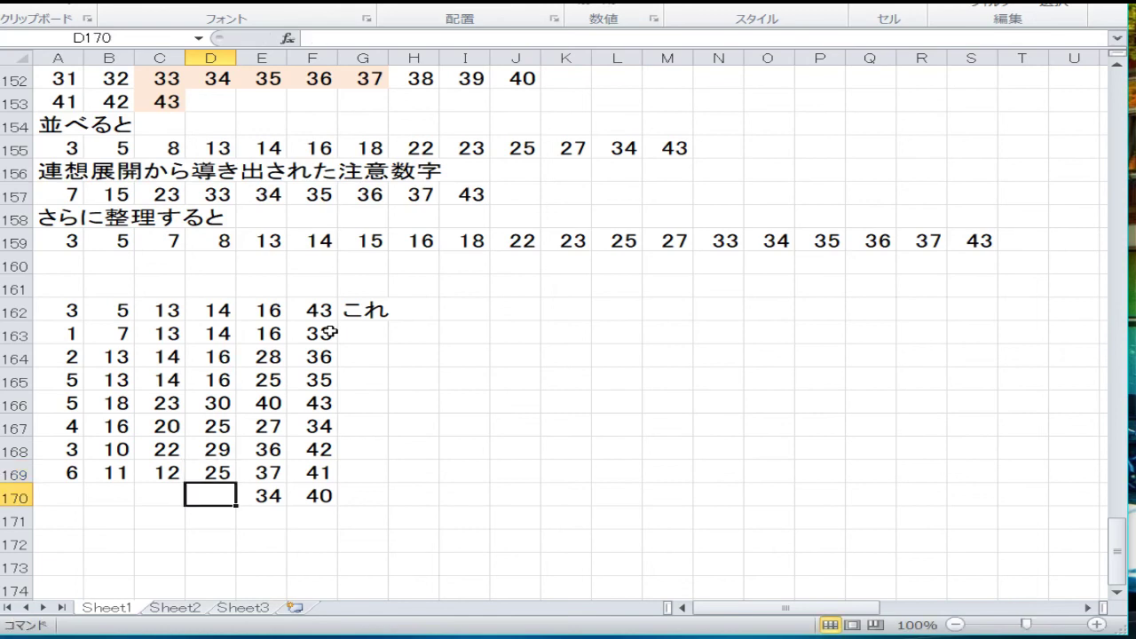
# Step: Enter 30 in D170 and 15 in C170 for the combination in row 170
pyautogui.write('30')
pyautogui.press('Left')
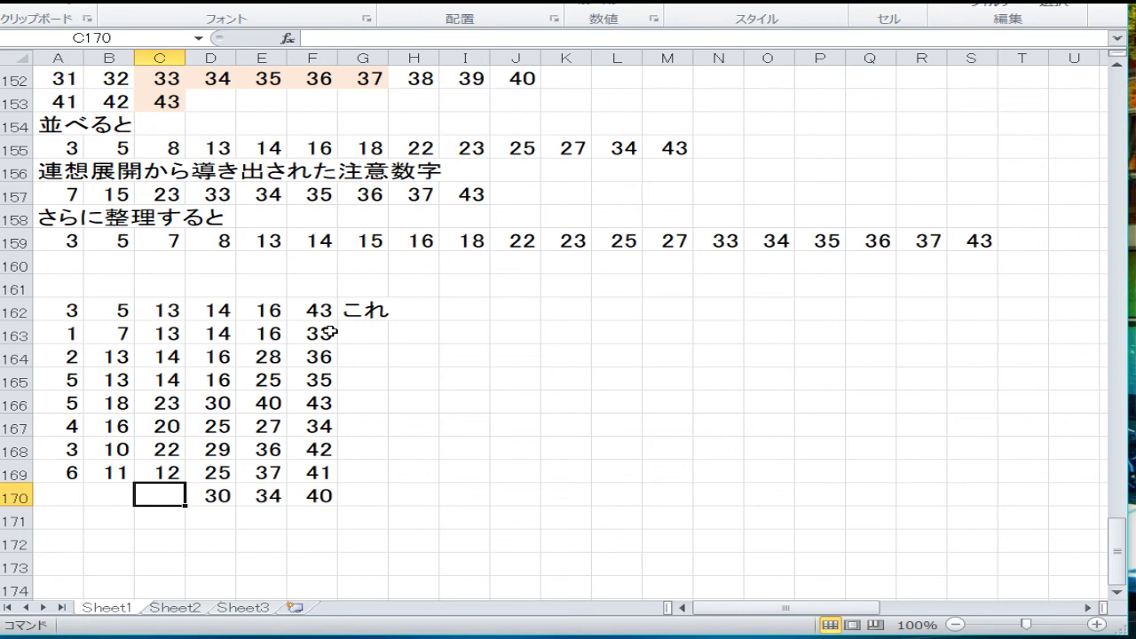
pyautogui.write('15')
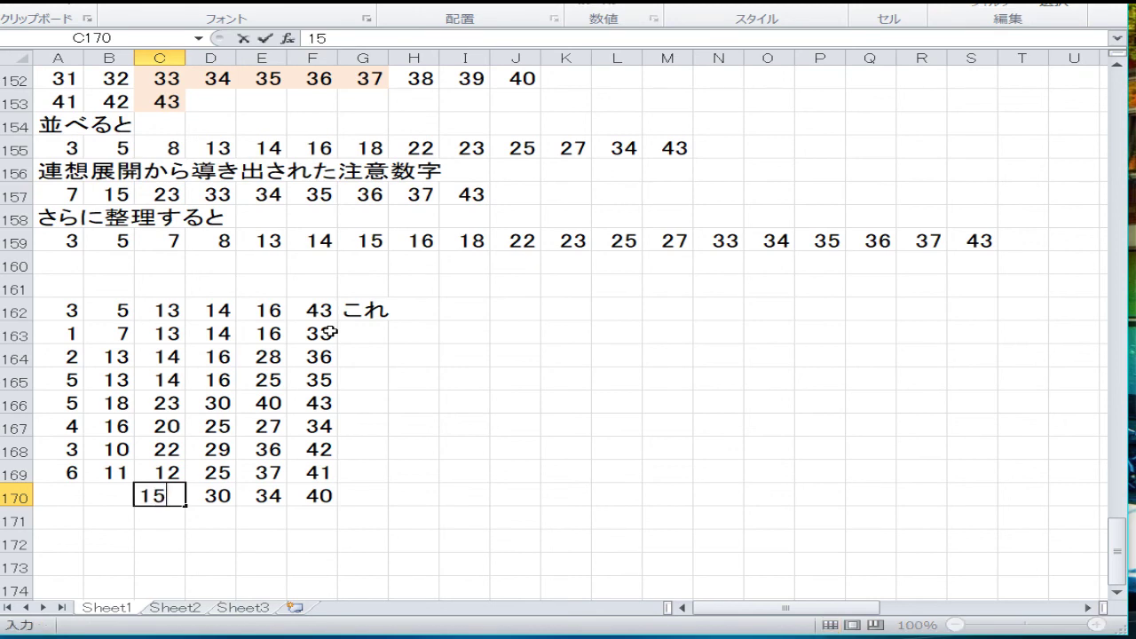
pyautogui.press('Left')
pyautogui.press('Left')
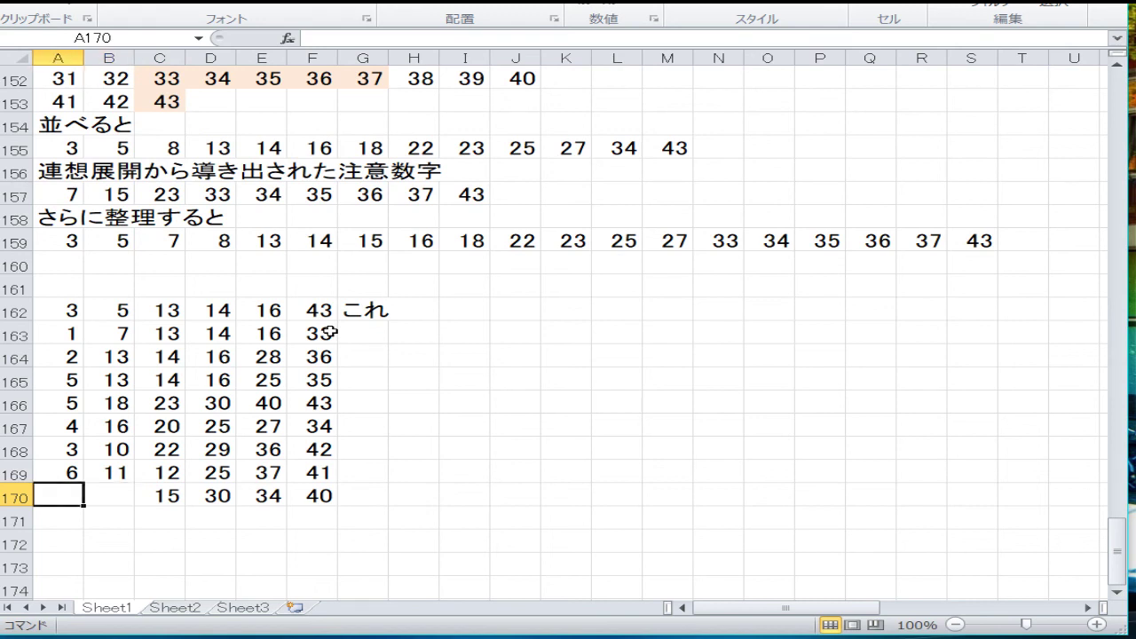
# Step: Complete the combination in row 170 with 5 in A170 and 10 in B170
pyautogui.write('5')
pyautogui.press('Right')
pyautogui.write('10')
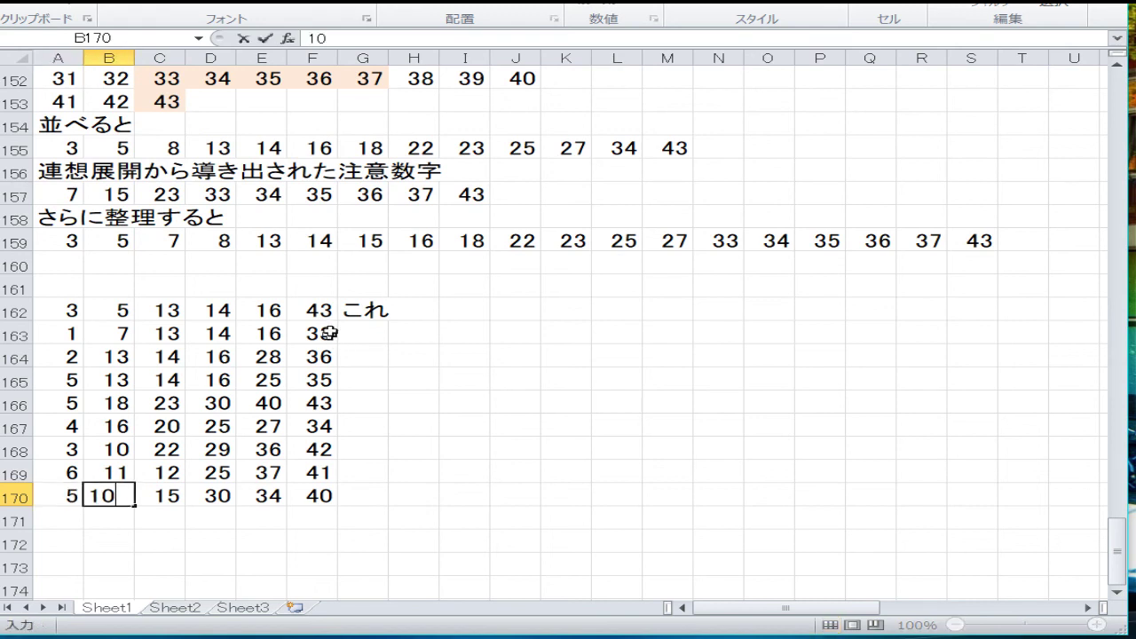
pyautogui.press('Return')
# Step: Mark the combination in row 170 with the note これ in cell G170
pyautogui.press('Up')
pyautogui.press('Right')
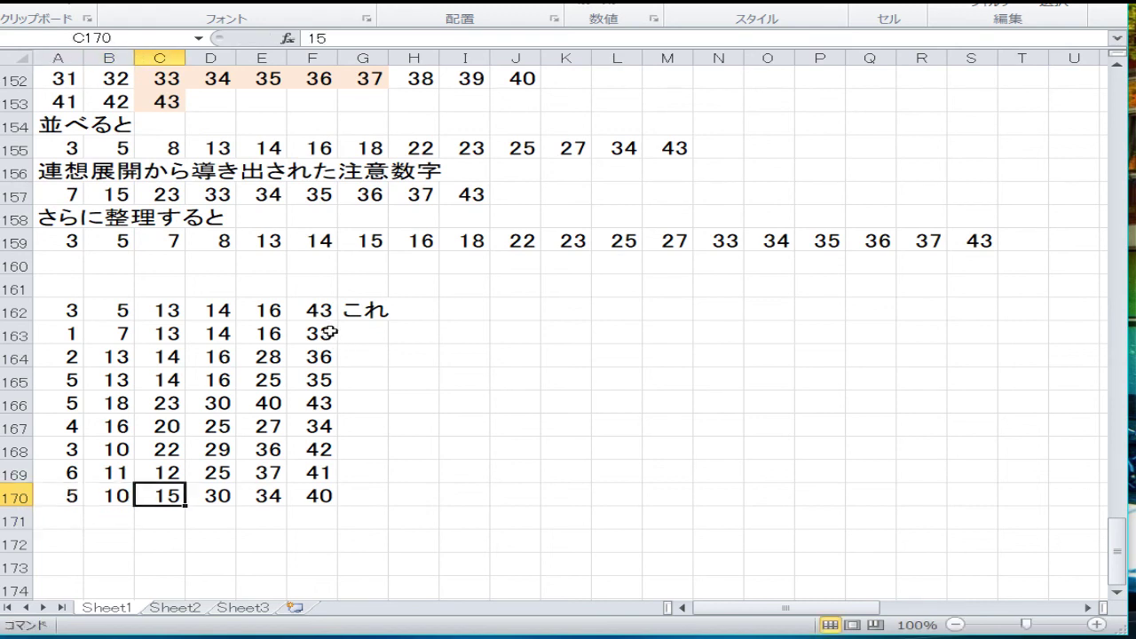
pyautogui.press('Right')
pyautogui.press('Right')
pyautogui.press('Right')
pyautogui.press('Right')
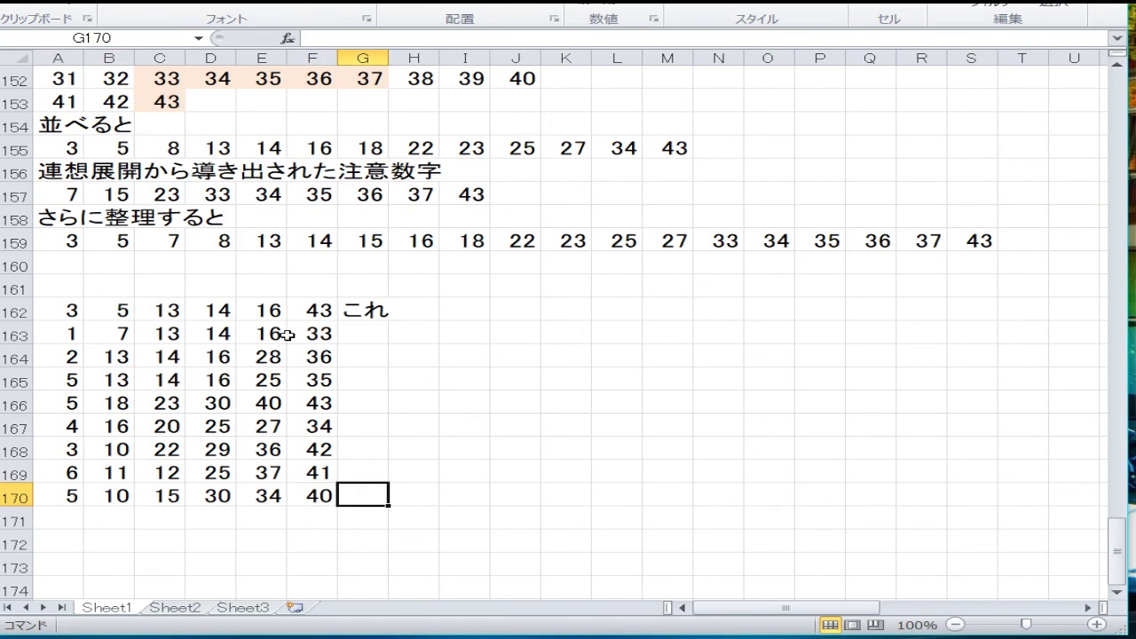
pyautogui.write('ko')
pyautogui.press('BackSpace')
pyautogui.press('BackSpace')
pyautogui.press('Zenkaku_Hankaku')
pyautogui.write('kor')
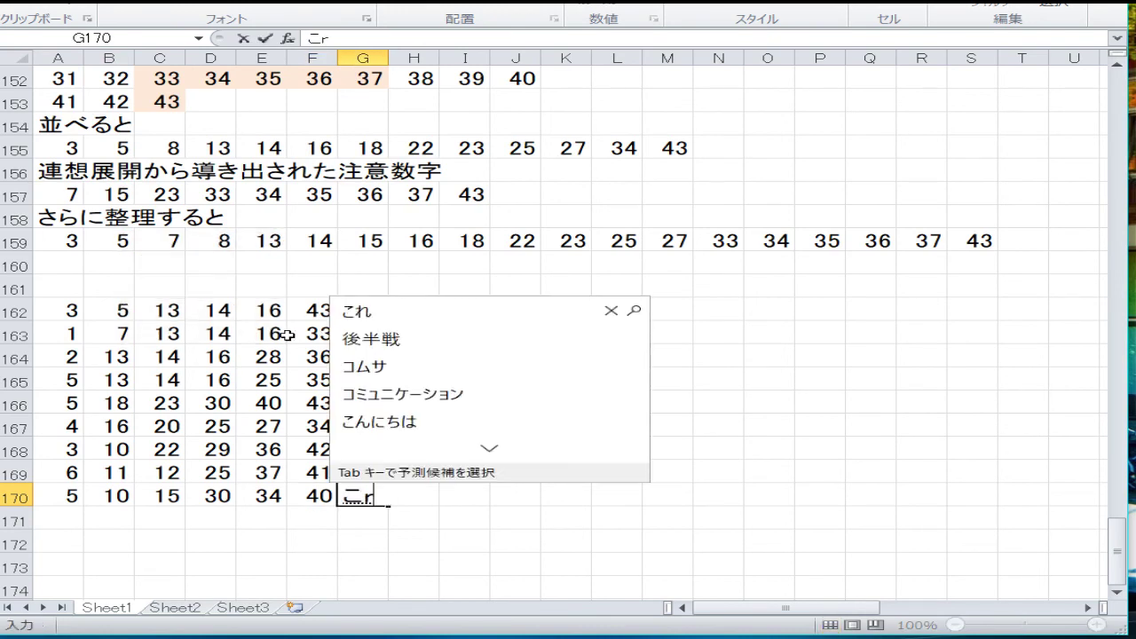
pyautogui.write('e')
pyautogui.press('Return')
pyautogui.press('Return')
# Step: Go back through the numbers of the row 170 combination to its first cell, A170
pyautogui.press('Up')
pyautogui.press('Left')
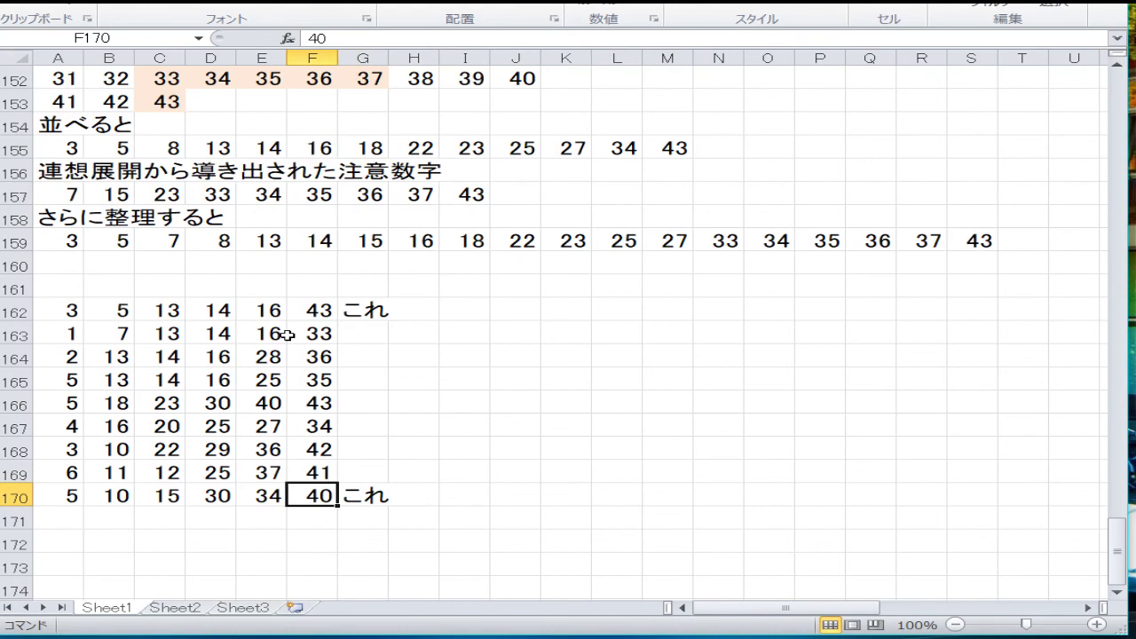
pyautogui.press('Left')
pyautogui.press('Left')
pyautogui.press('Left')
pyautogui.press('Left')
pyautogui.press('Left')
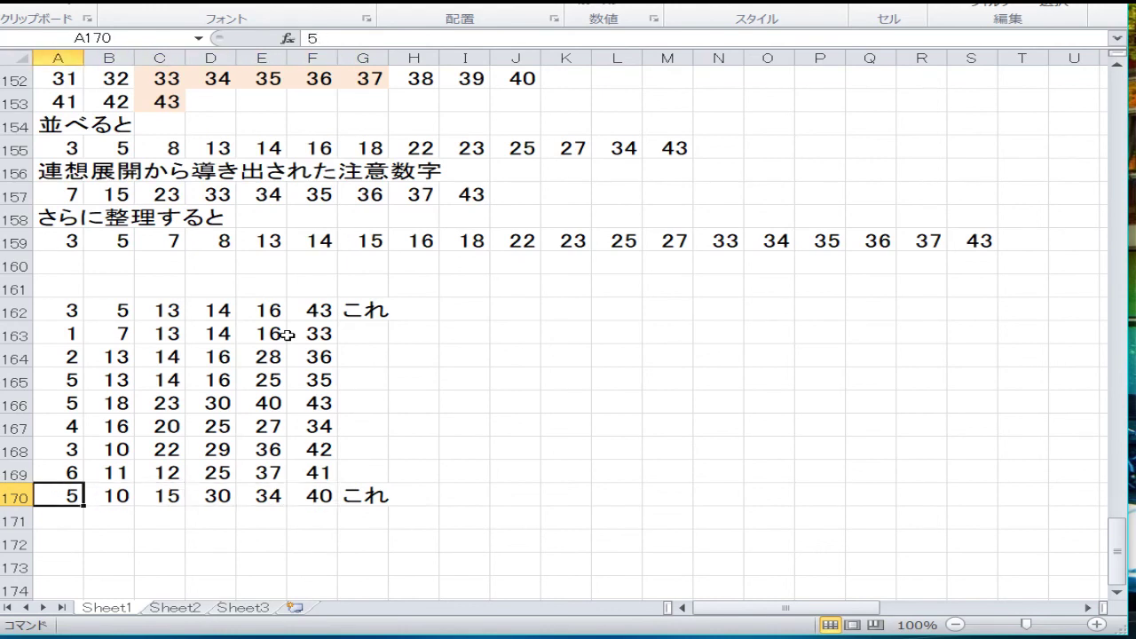